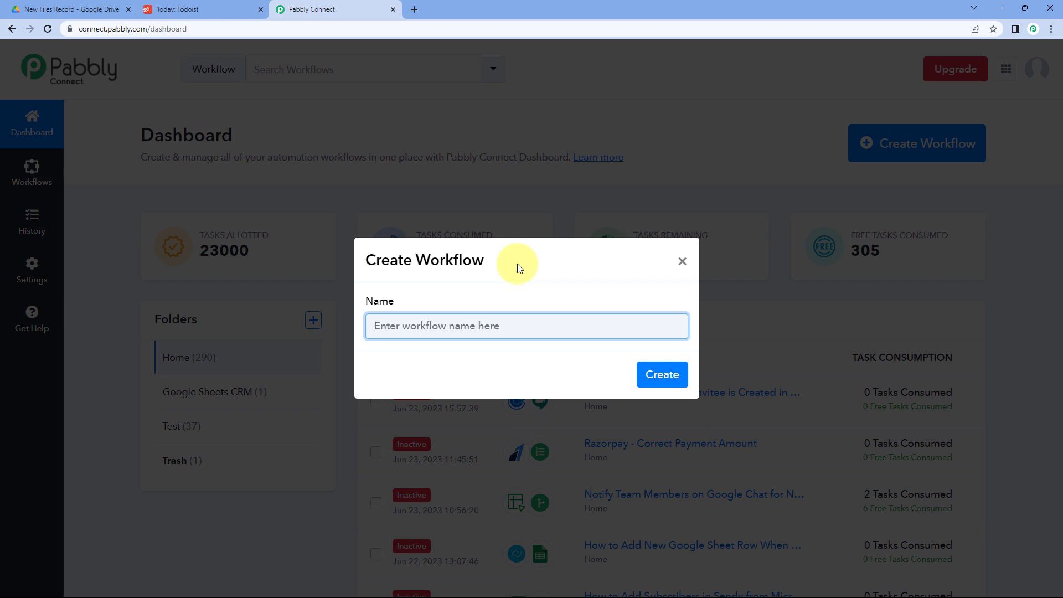
Create the workflow 'Google Drive to Todoist' and reopen its trigger step's app chooser.
text(Google Drive to Todoist)
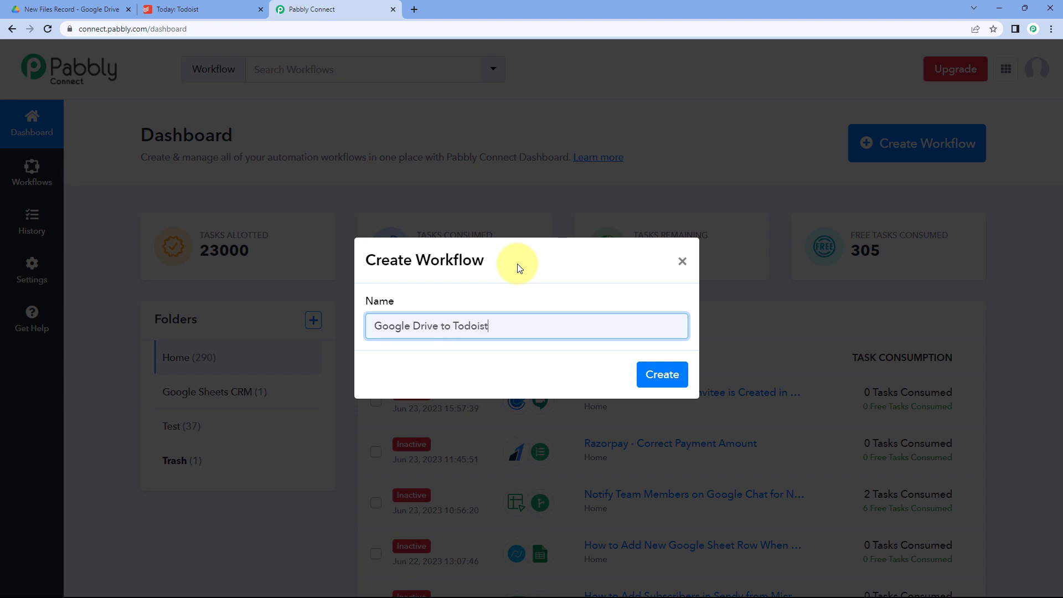
click(662, 375)
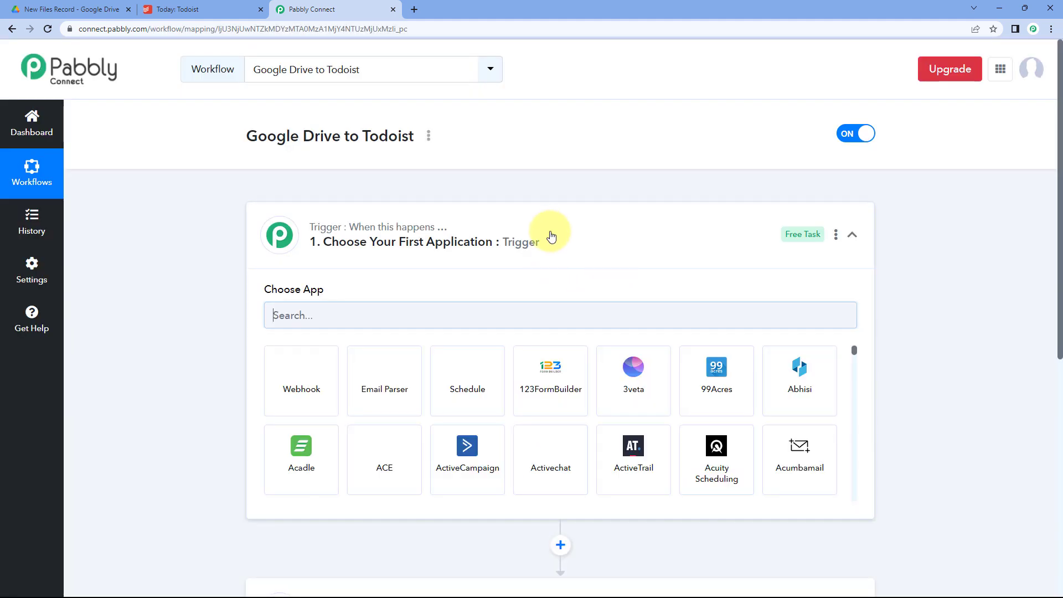
click(620, 247)
scroll(217, 221, down, 1)
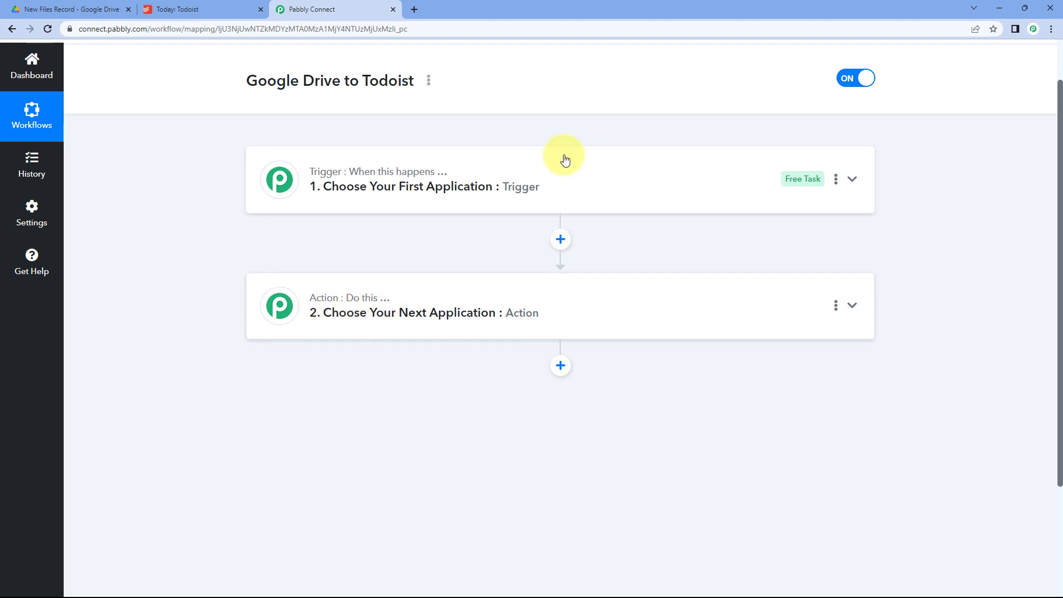
click(535, 168)
scroll(201, 243, down, 1)
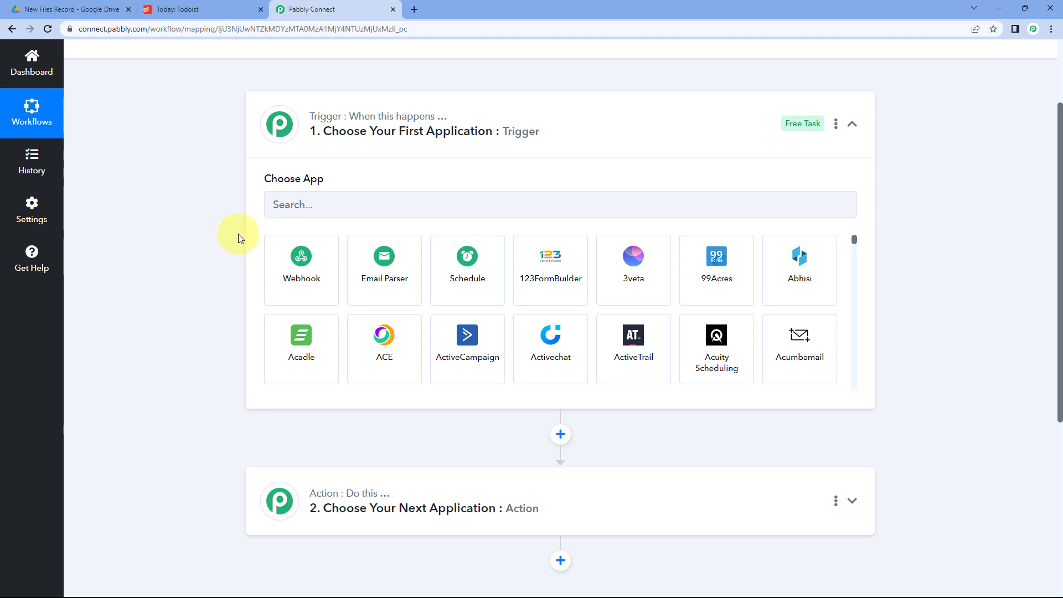
click(57, 6)
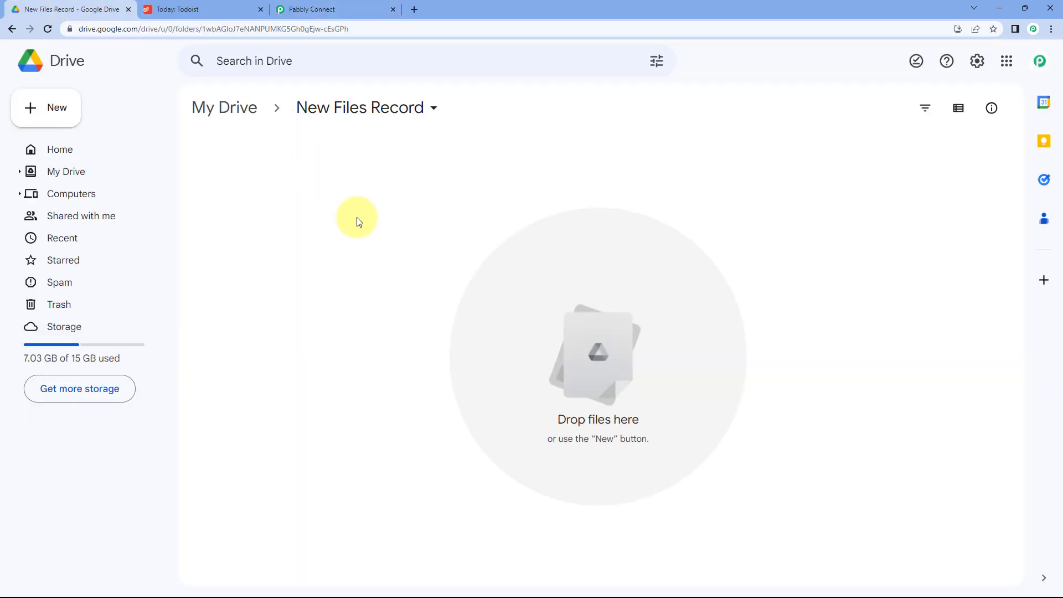
click(332, 8)
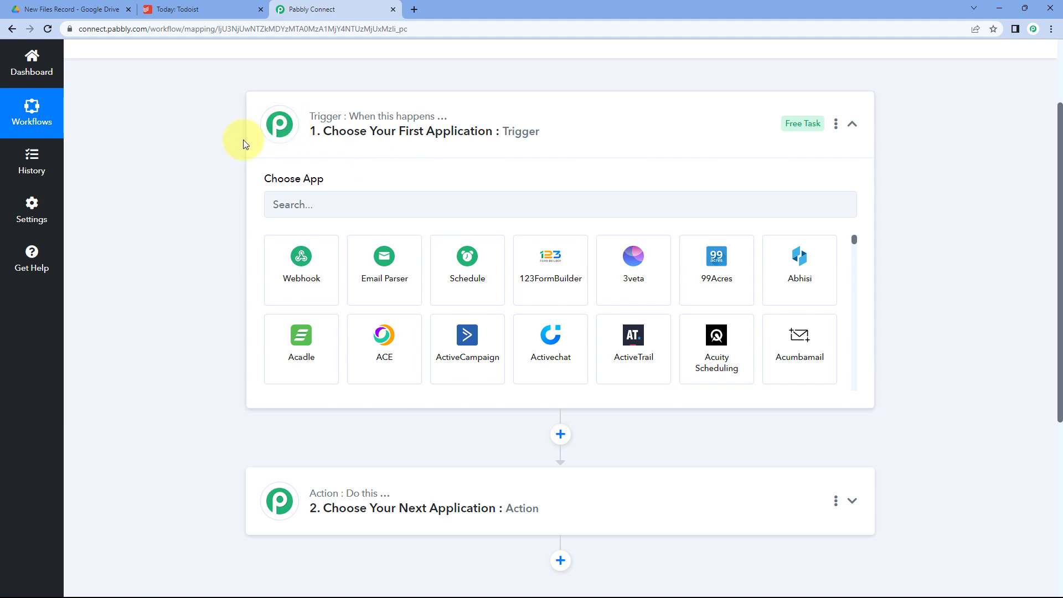
click(108, 8)
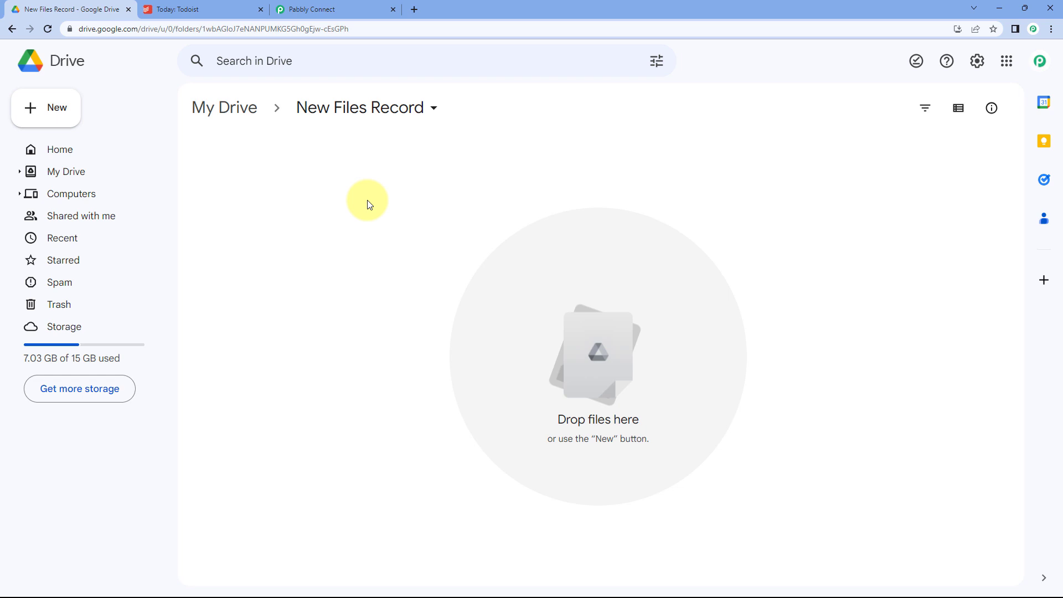
click(344, 7)
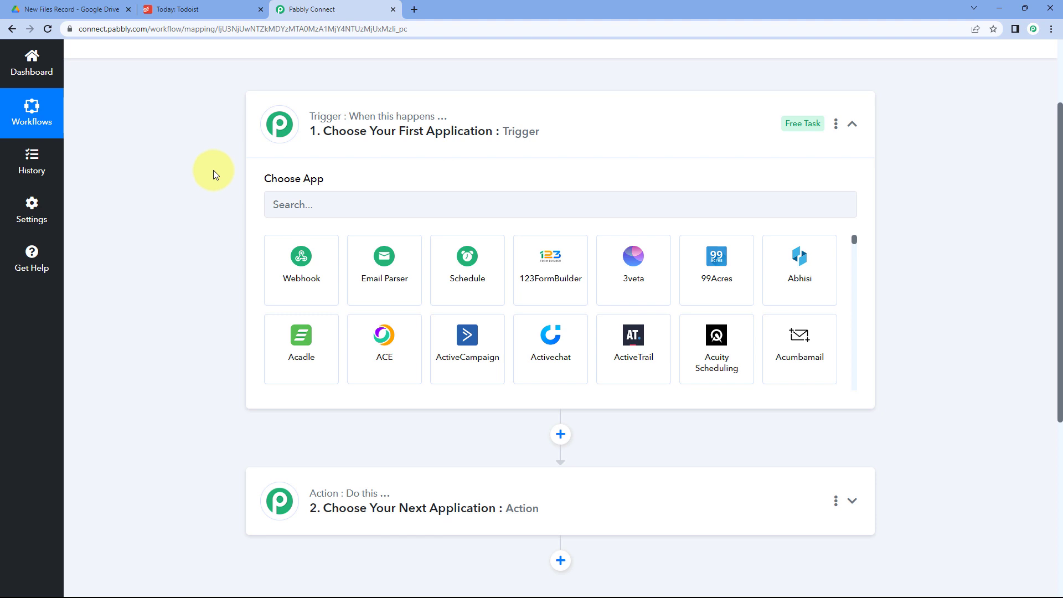
scroll(213, 170, down, 1)
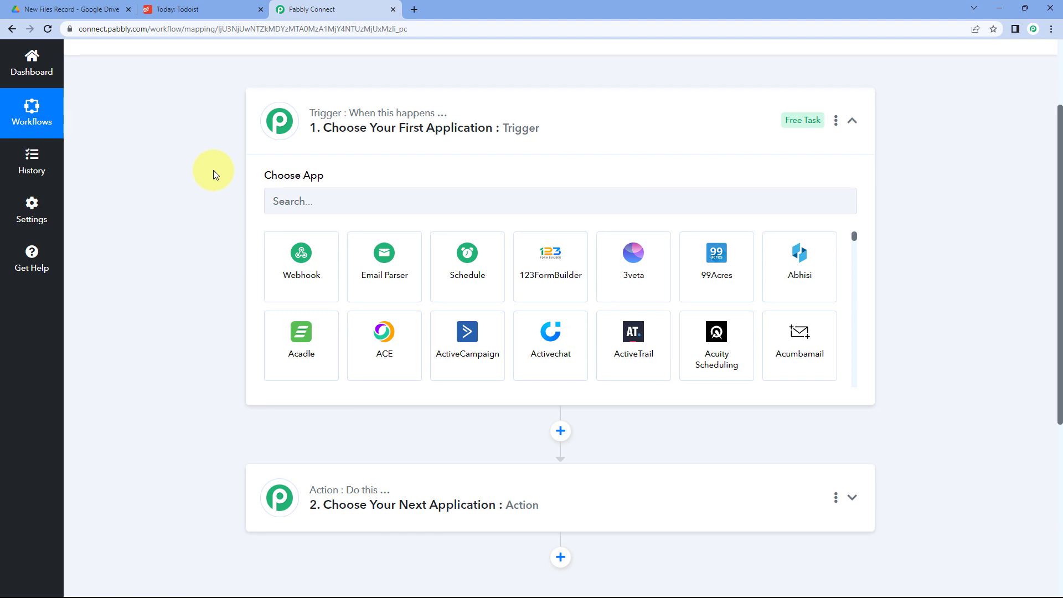
scroll(202, 221, down, 1)
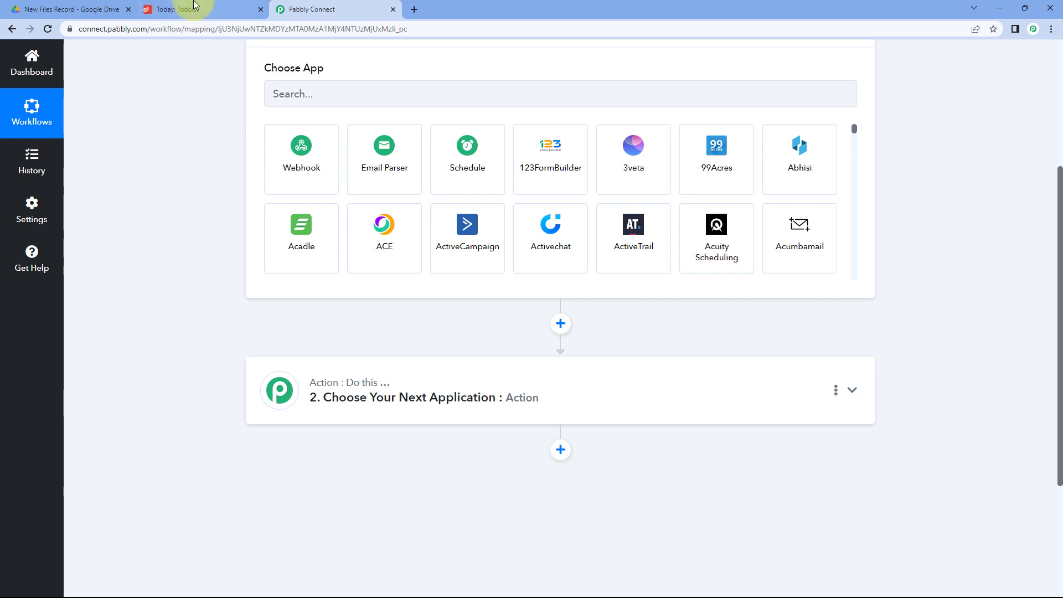
click(178, 9)
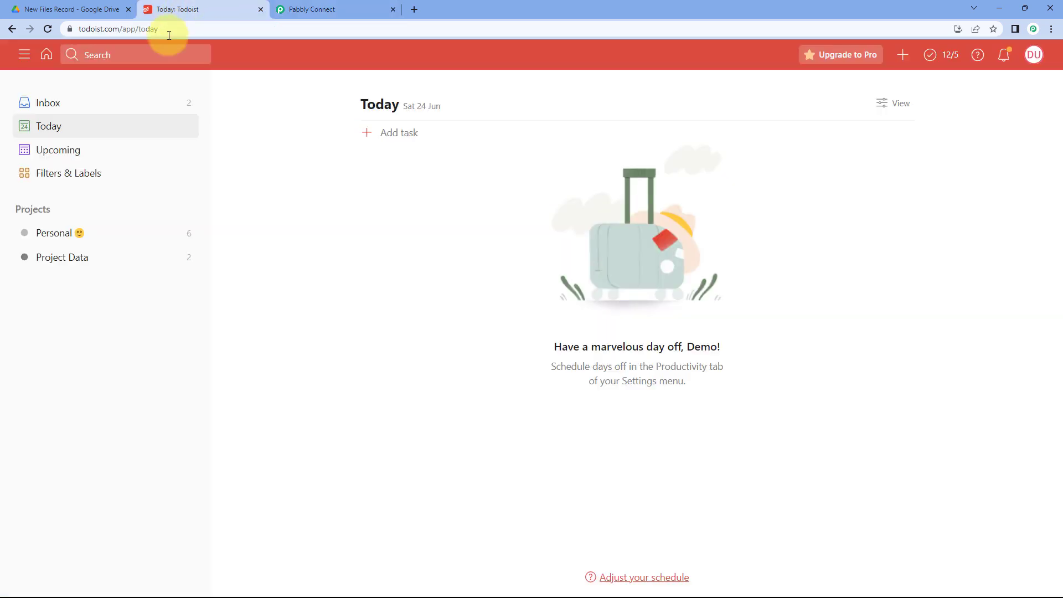
click(374, 8)
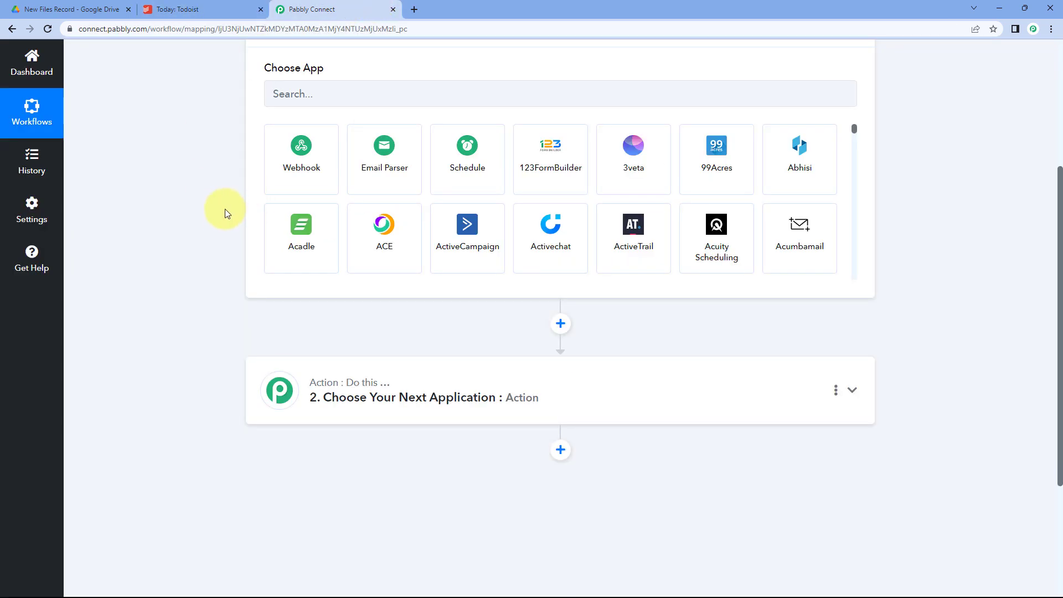
scroll(224, 219, up, 2)
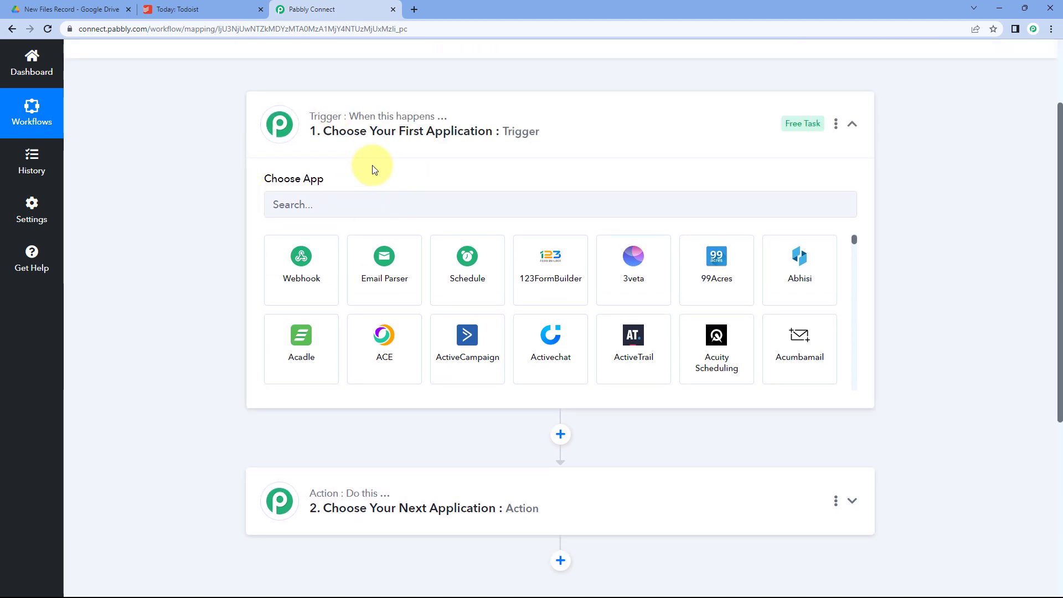
click(304, 208)
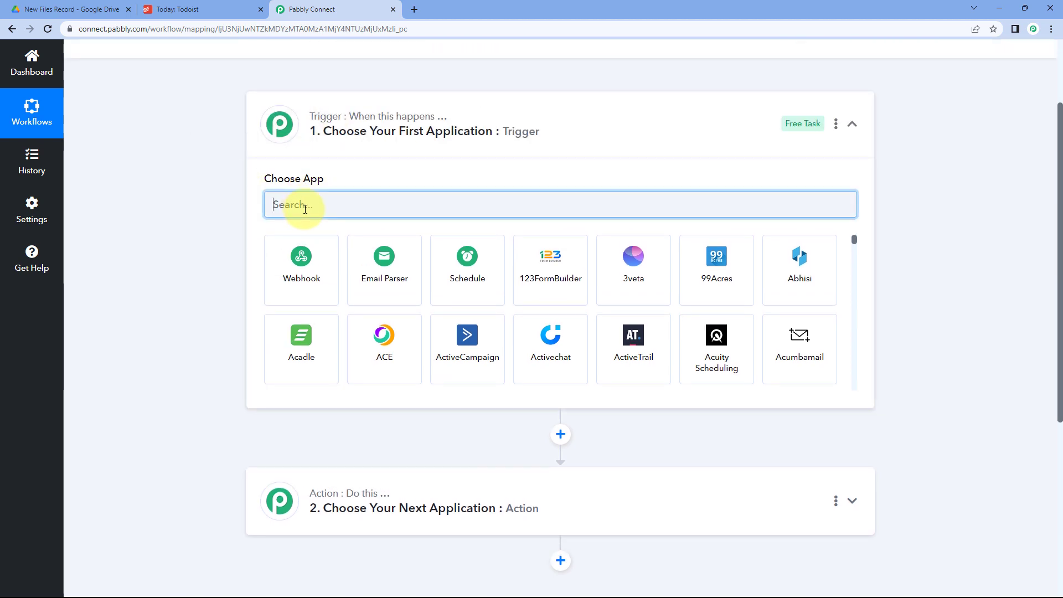
Set the trigger app to Google Drive with the New File in Specific Folder event.
text(Google Driv)
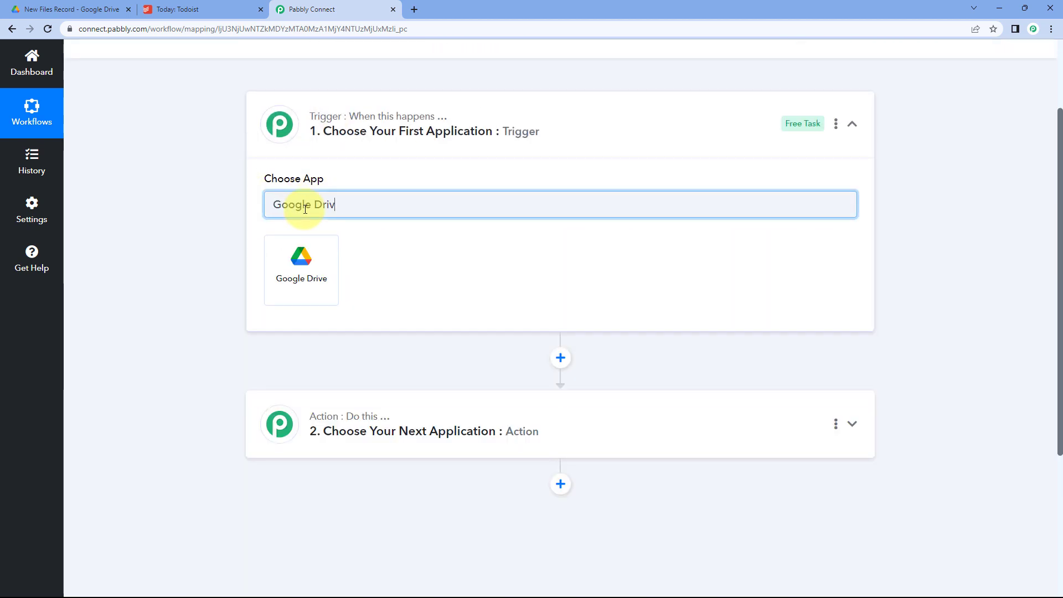
text(e)
click(302, 254)
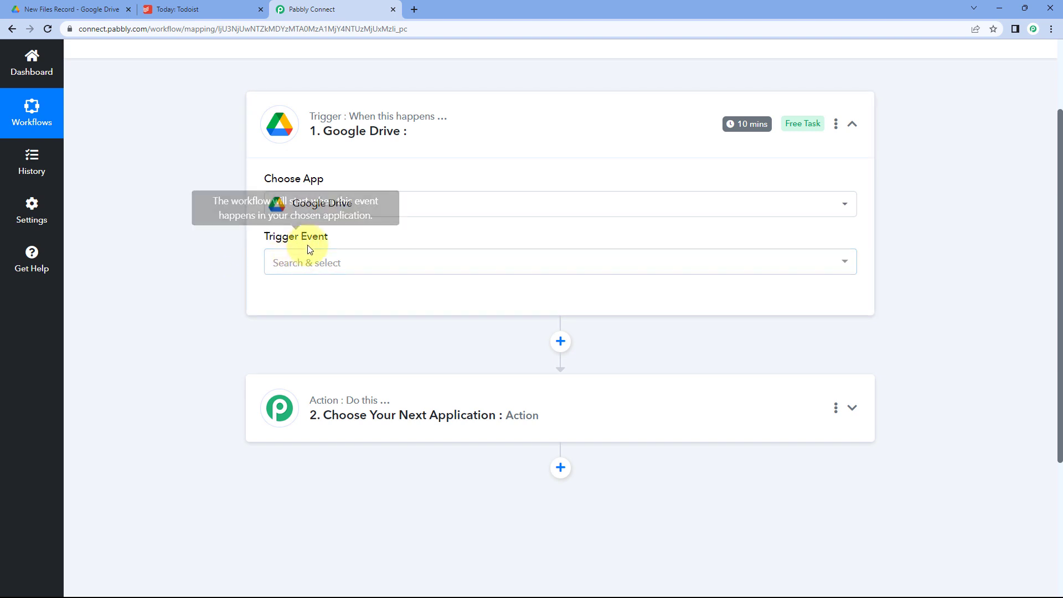
click(357, 264)
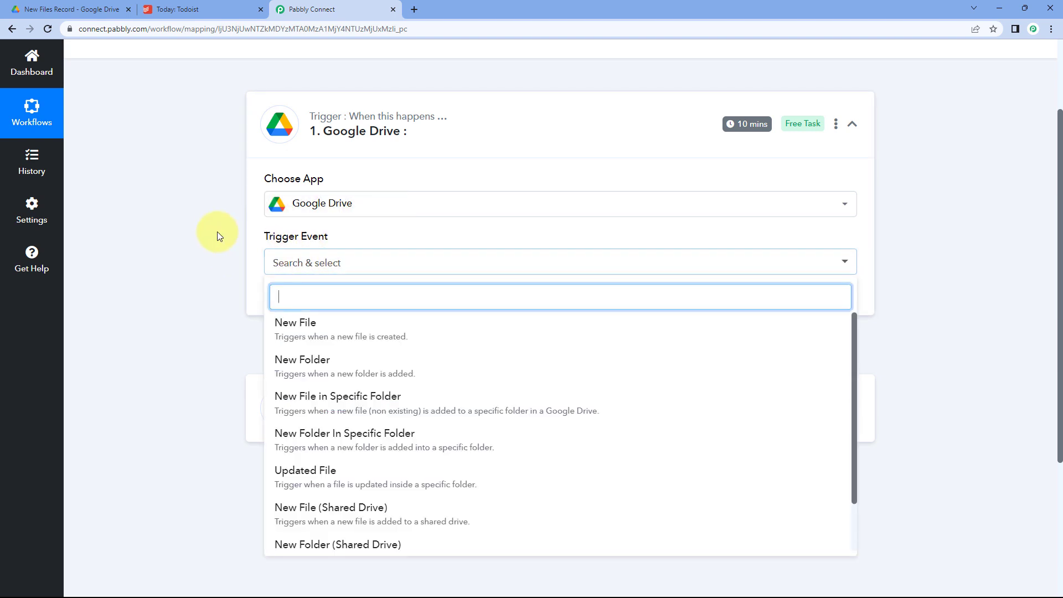
scroll(214, 247, down, 1)
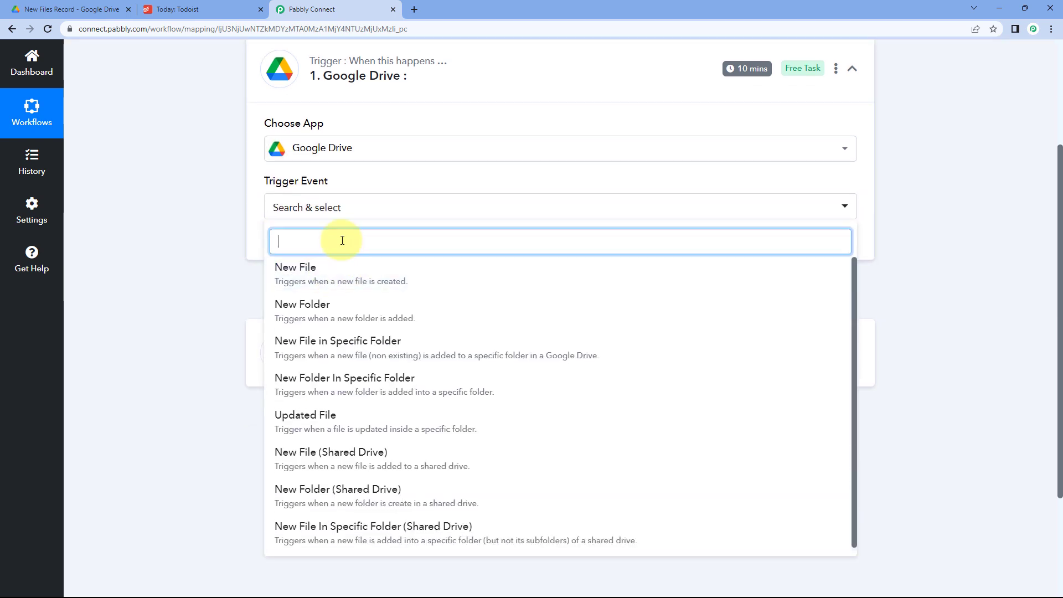
click(319, 346)
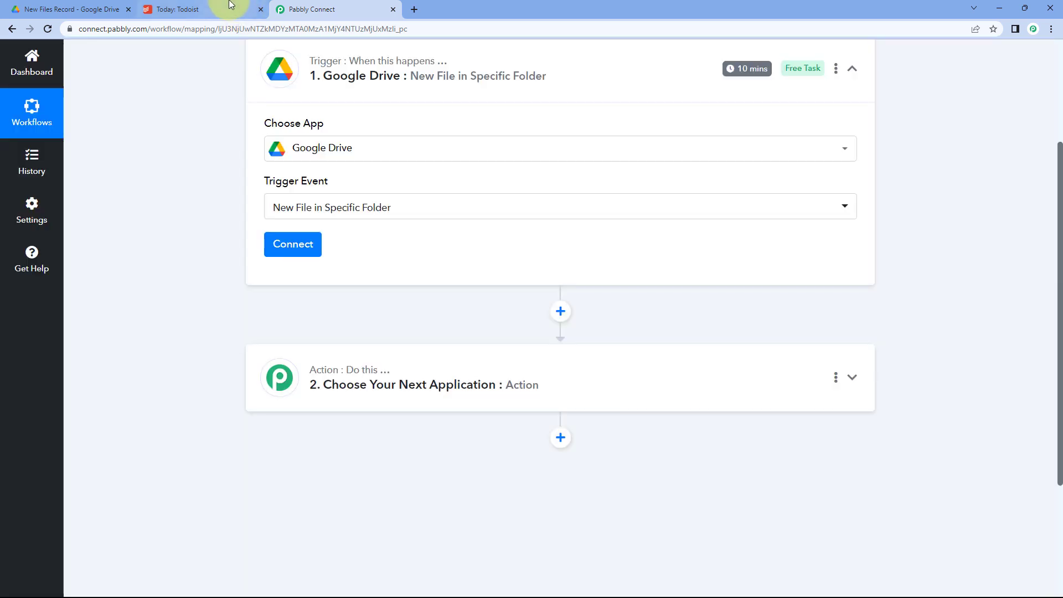
Check the Todoist Today view and the New Files Record Drive folder, then begin connecting Google Drive.
click(231, 9)
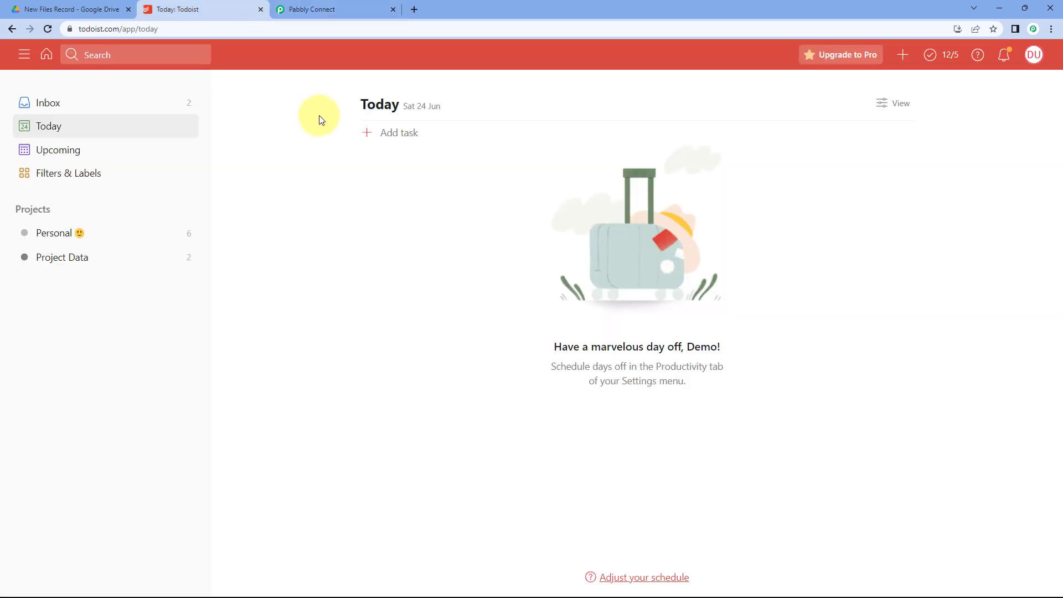
click(102, 8)
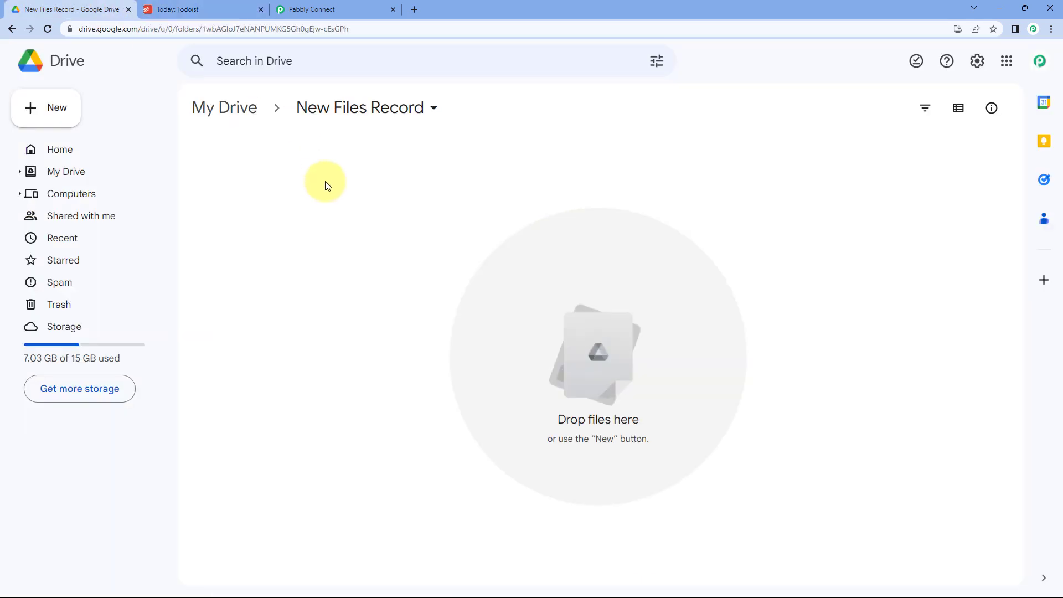
click(327, 9)
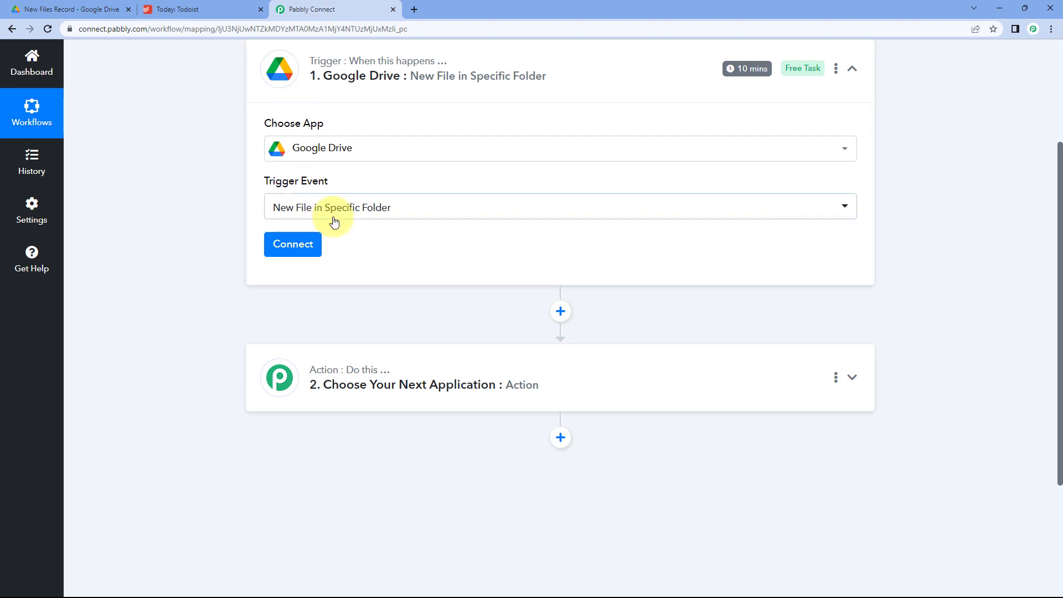
scroll(332, 255, up, 1)
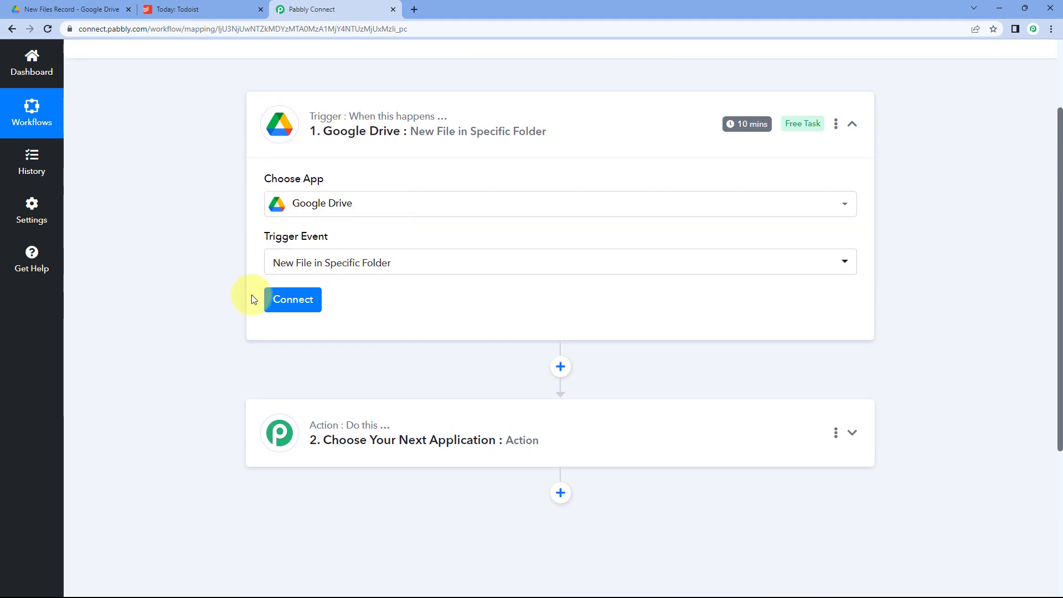
click(297, 300)
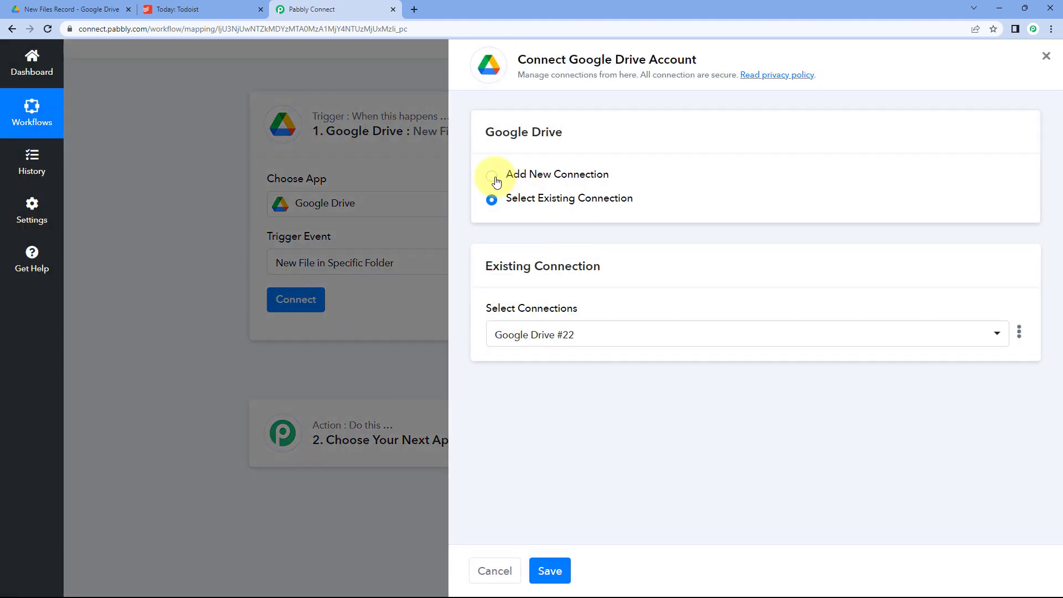
Add a new Google Drive connection by signing in with Google and granting Pabbly Connect access.
click(554, 184)
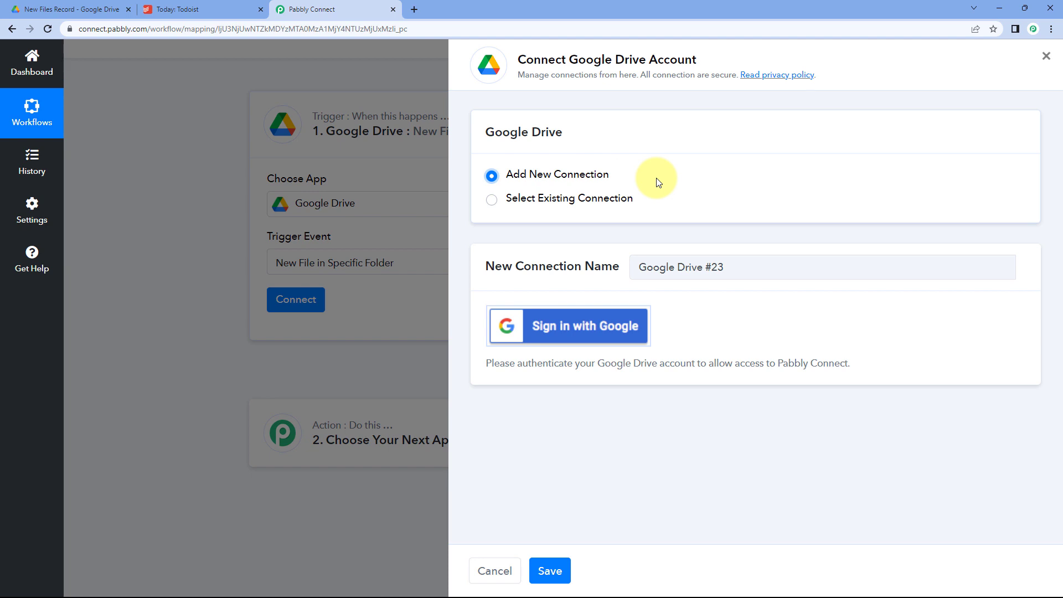
click(579, 332)
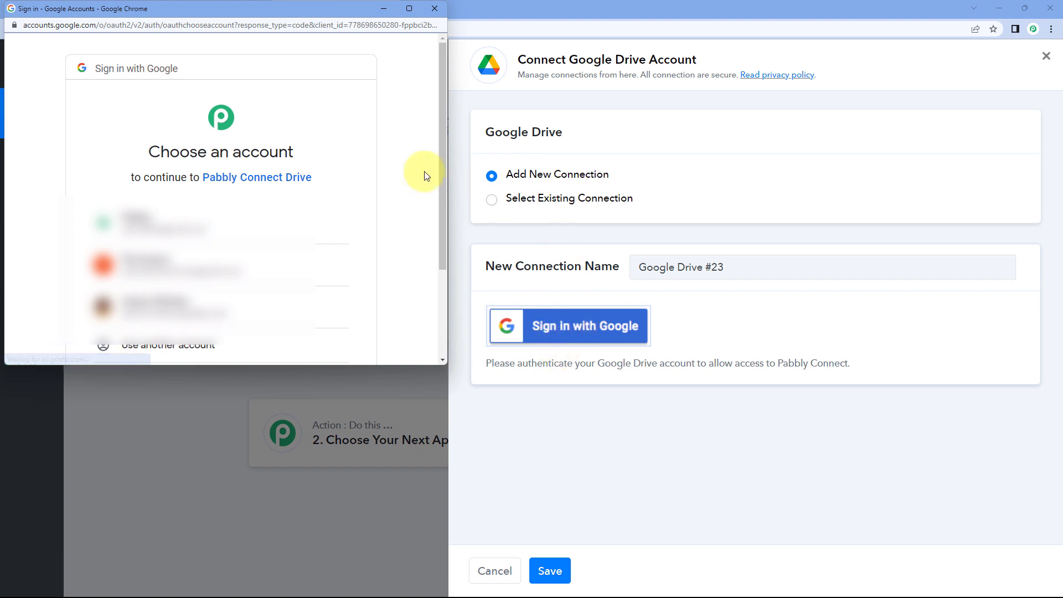
click(236, 228)
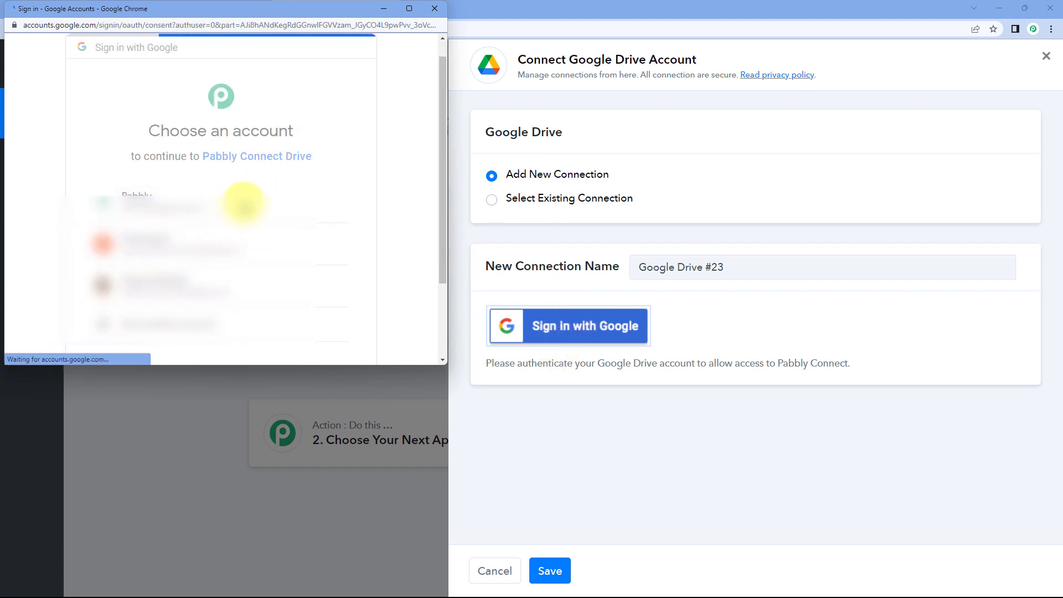
scroll(246, 206, down, 5)
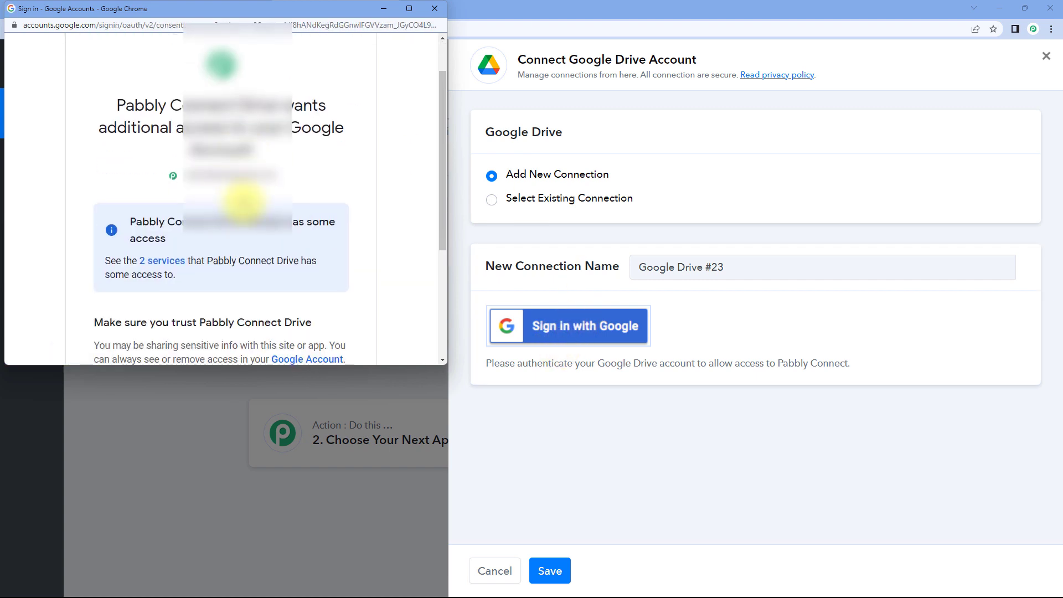
click(270, 262)
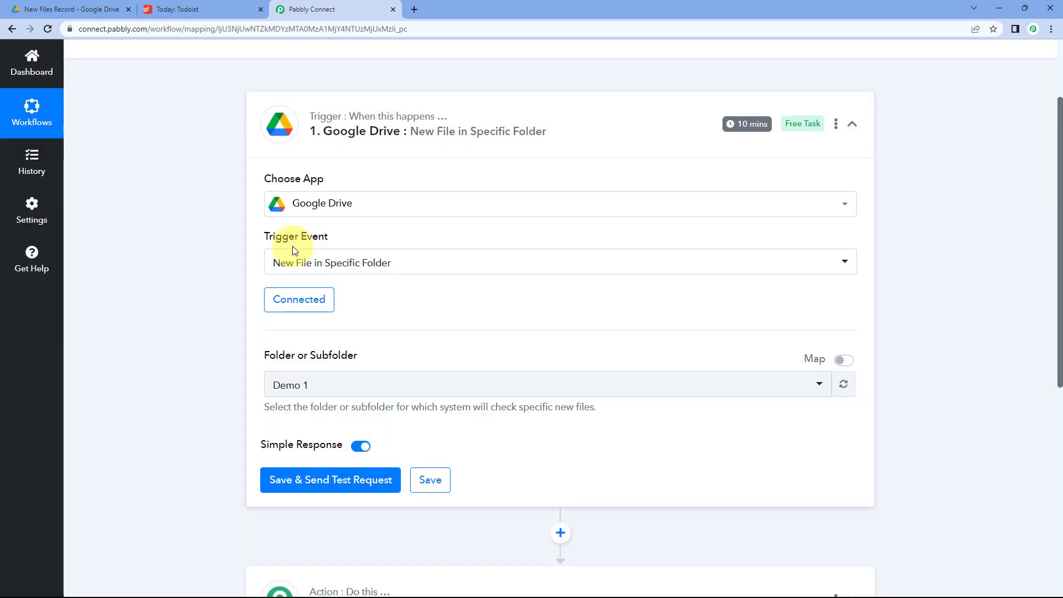
Change the watched Folder or Subfolder from Demo 1 to New Files Record.
scroll(293, 246, down, 2)
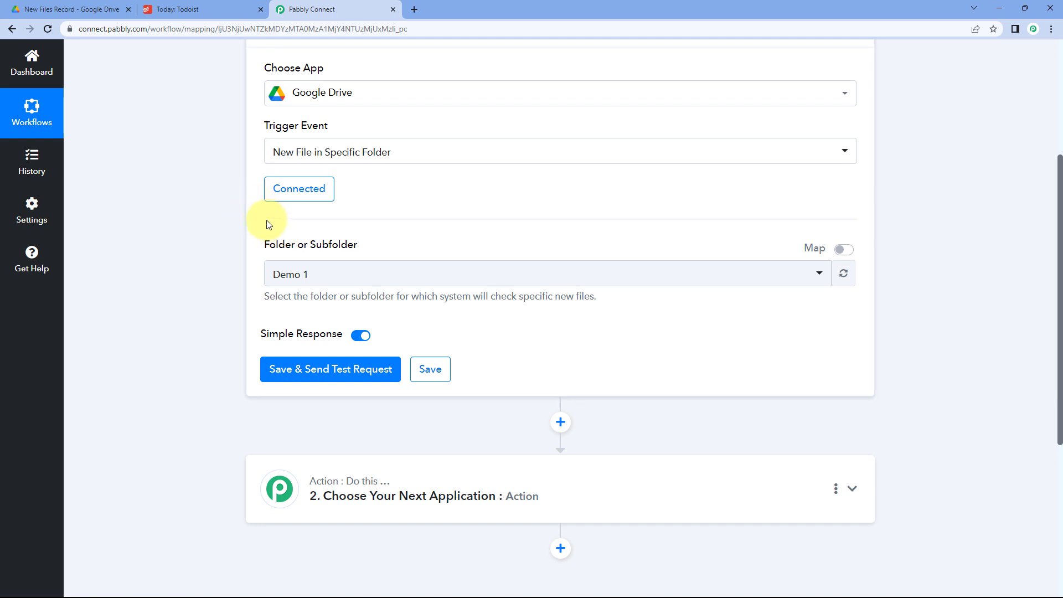
scroll(267, 224, down, 1)
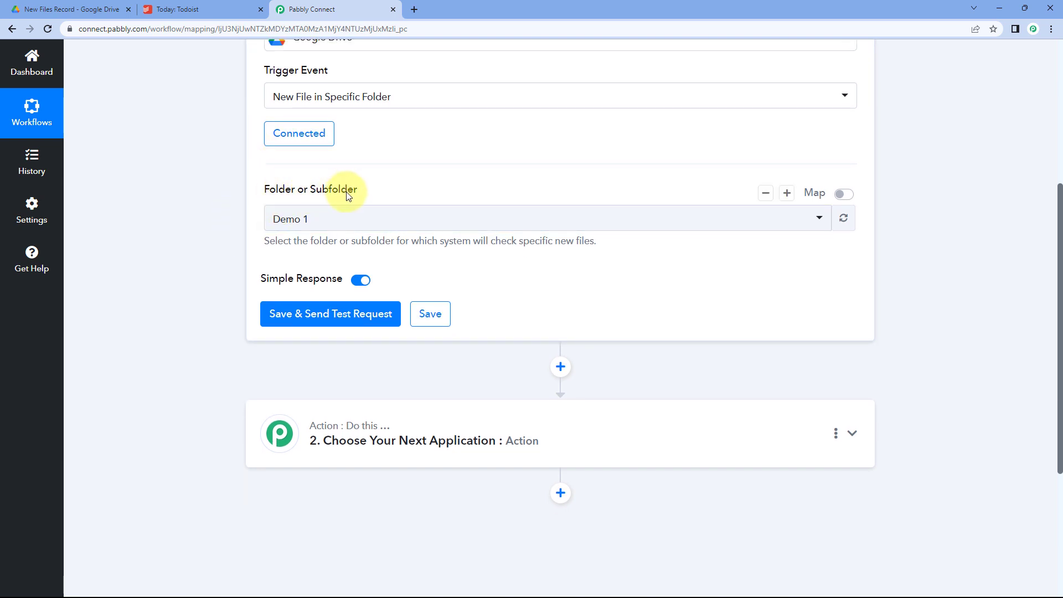
click(394, 217)
scroll(215, 232, down, 3)
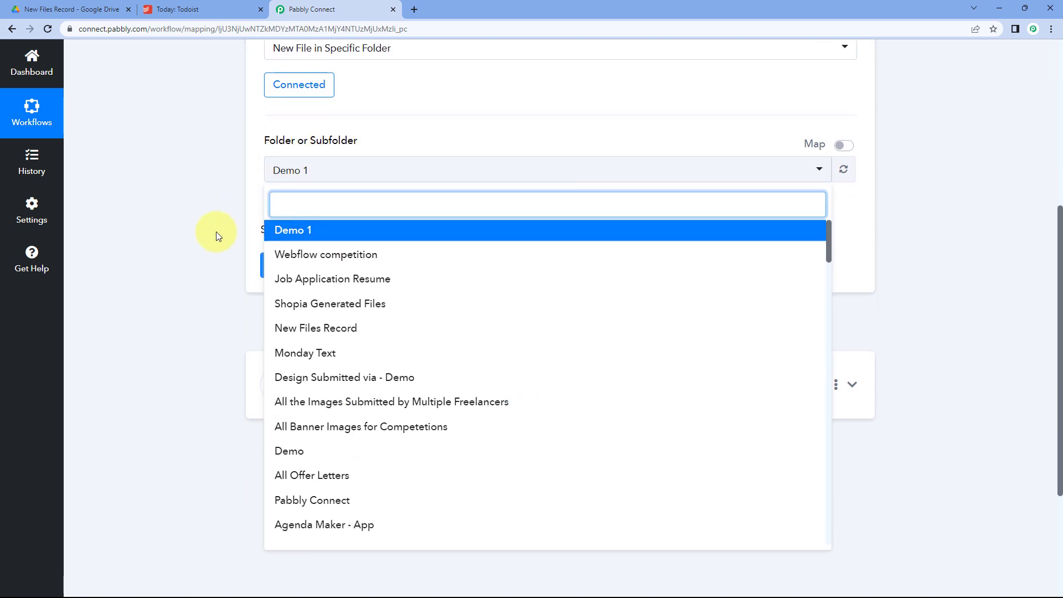
scroll(346, 197, down, 4)
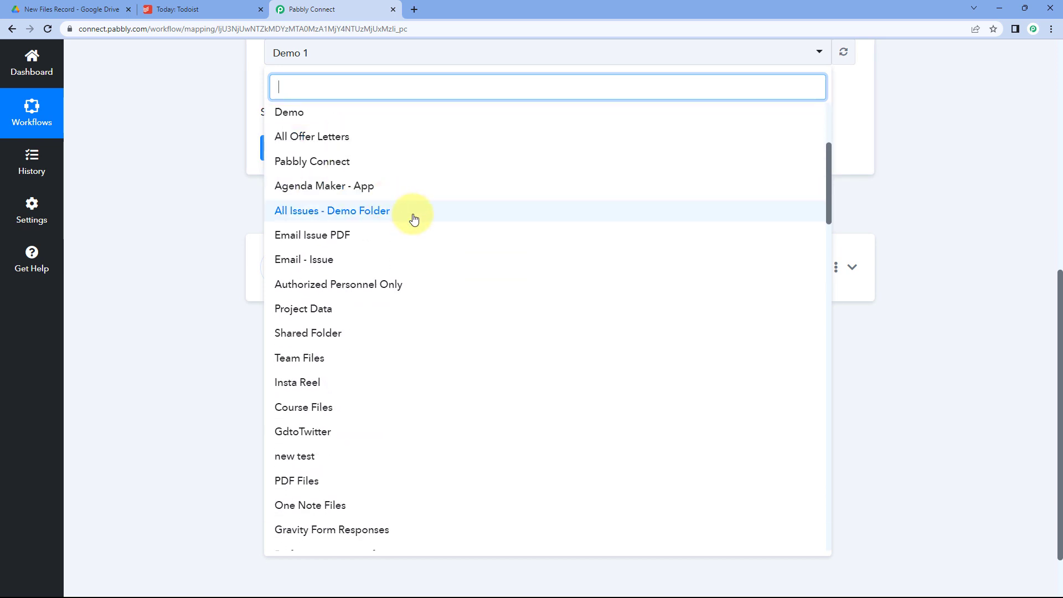
scroll(415, 219, up, 4)
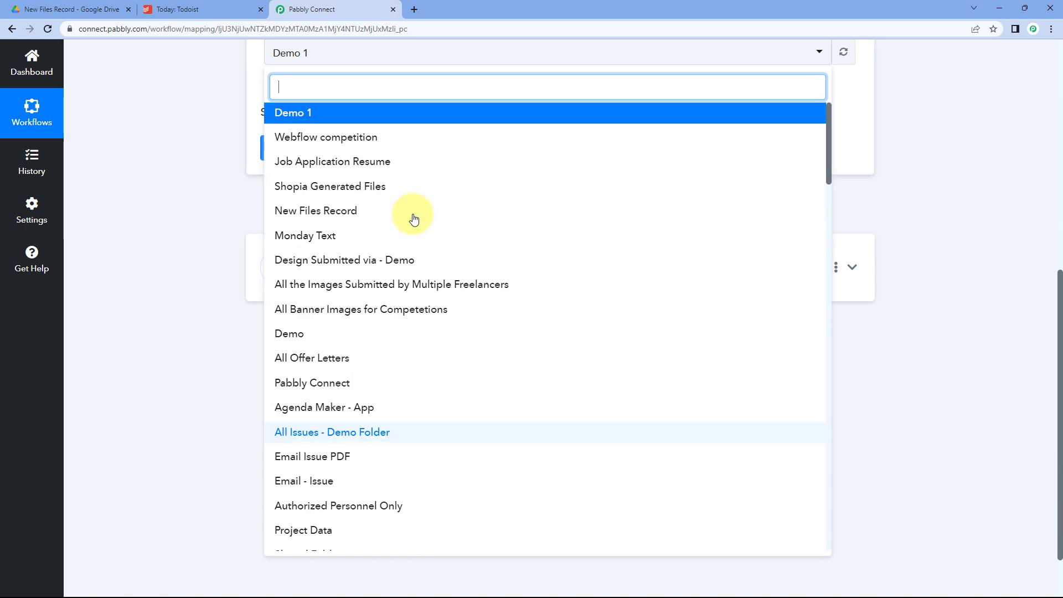
scroll(227, 176, up, 2)
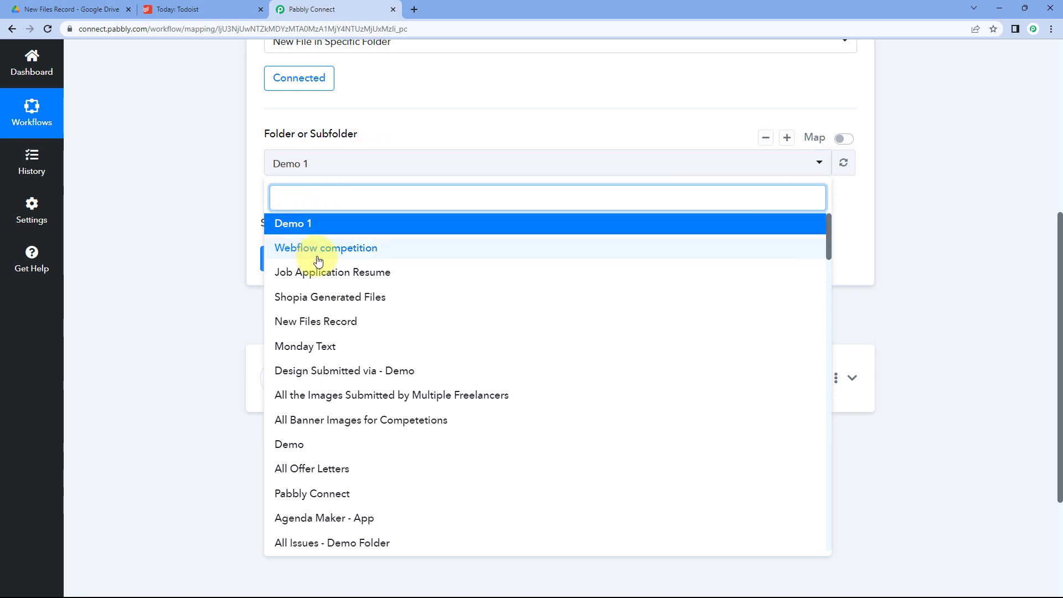
click(97, 9)
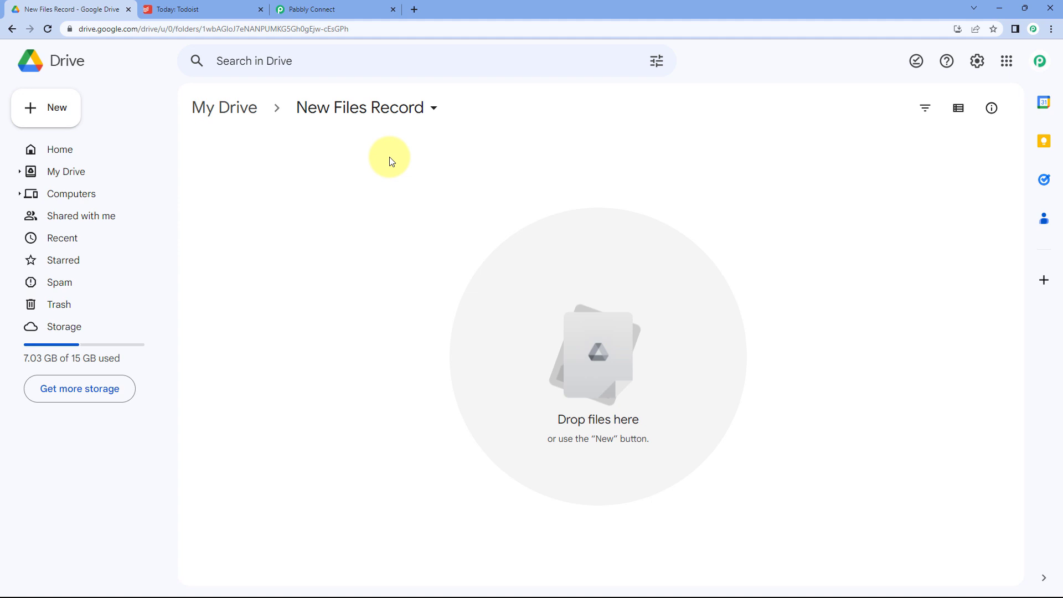
click(320, 9)
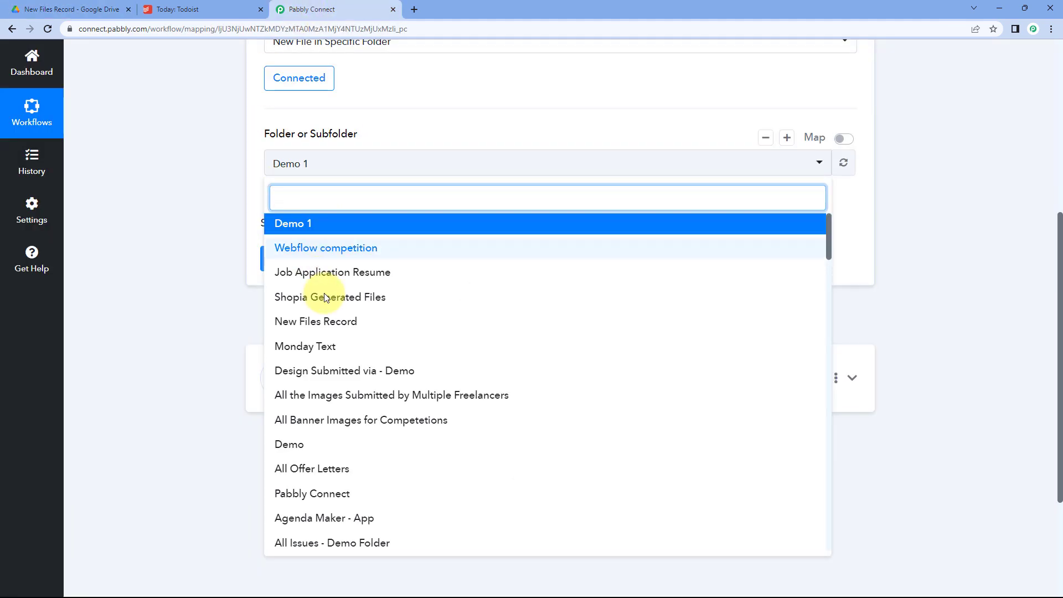
click(334, 323)
Confirm the New Files Record folder in Google Drive is empty and switch to it.
scroll(244, 183, up, 2)
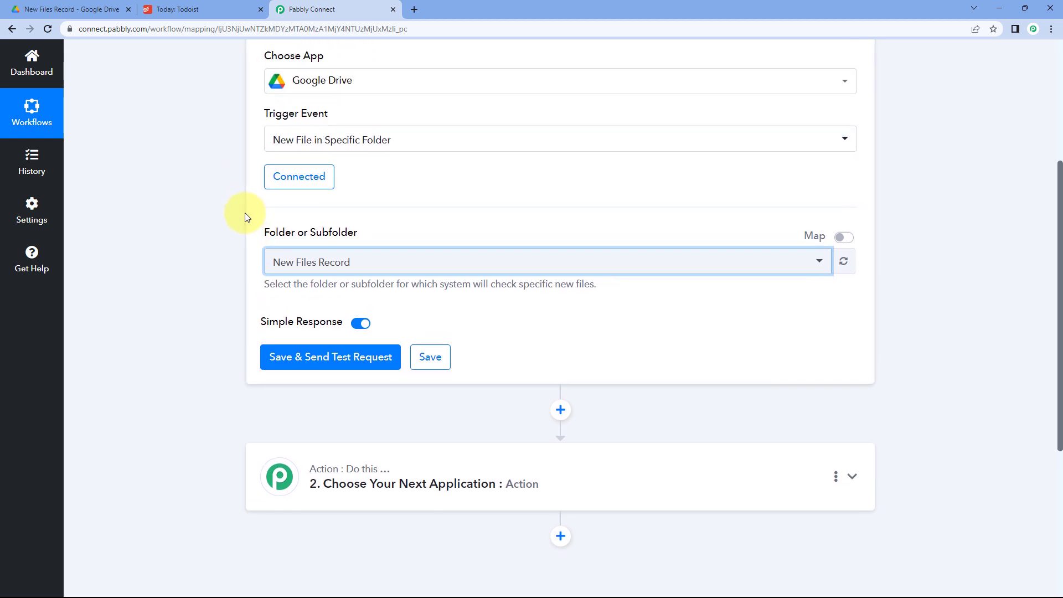
click(368, 220)
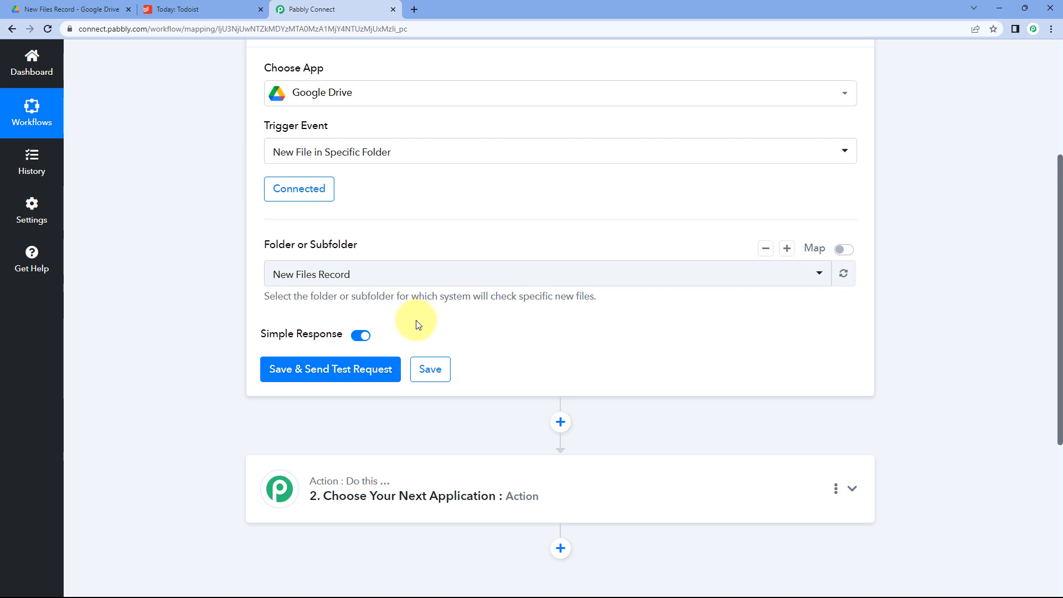
click(106, 9)
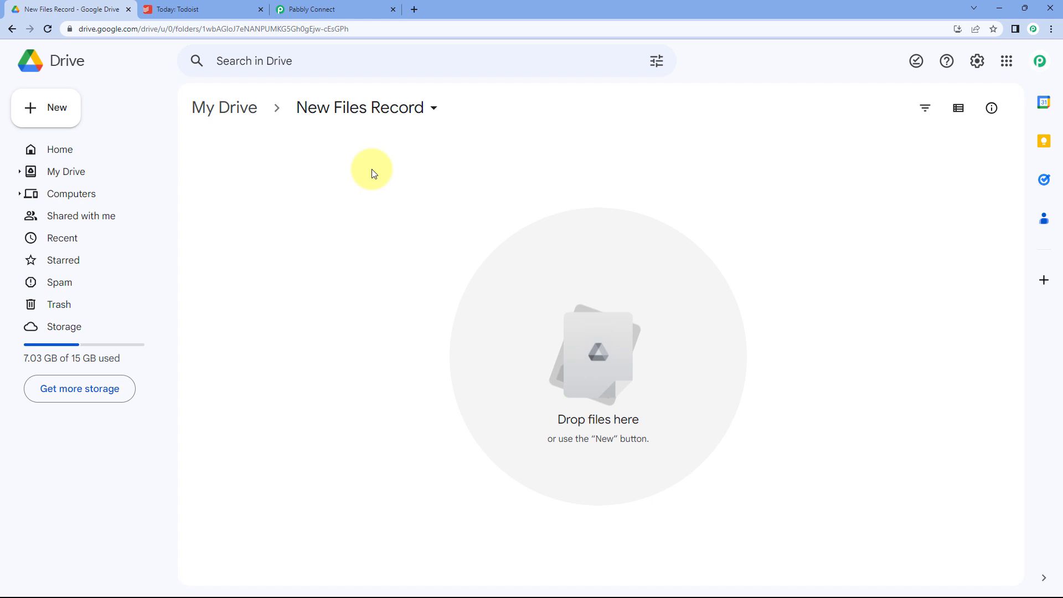
click(358, 9)
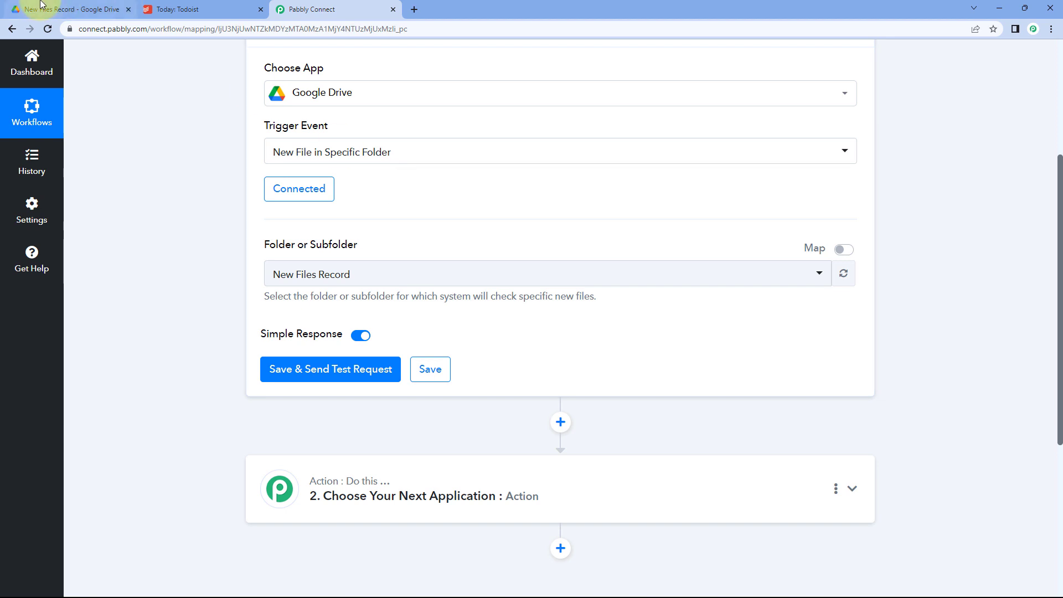
click(59, 9)
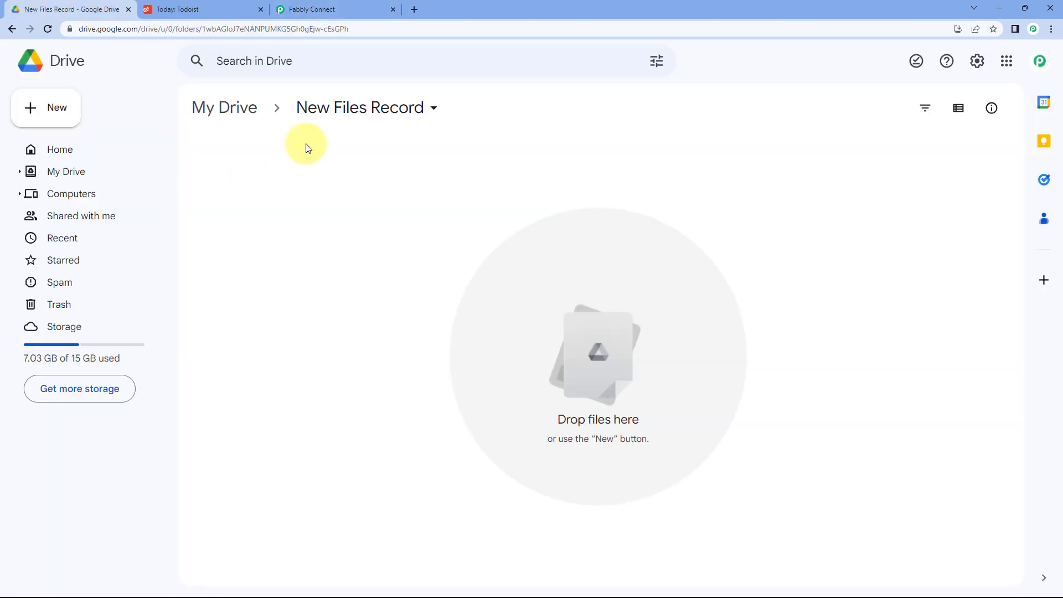
Upload Resume.pdf from the Desktop into the New Files Record folder, then return to Pabbly Connect.
click(75, 113)
click(98, 145)
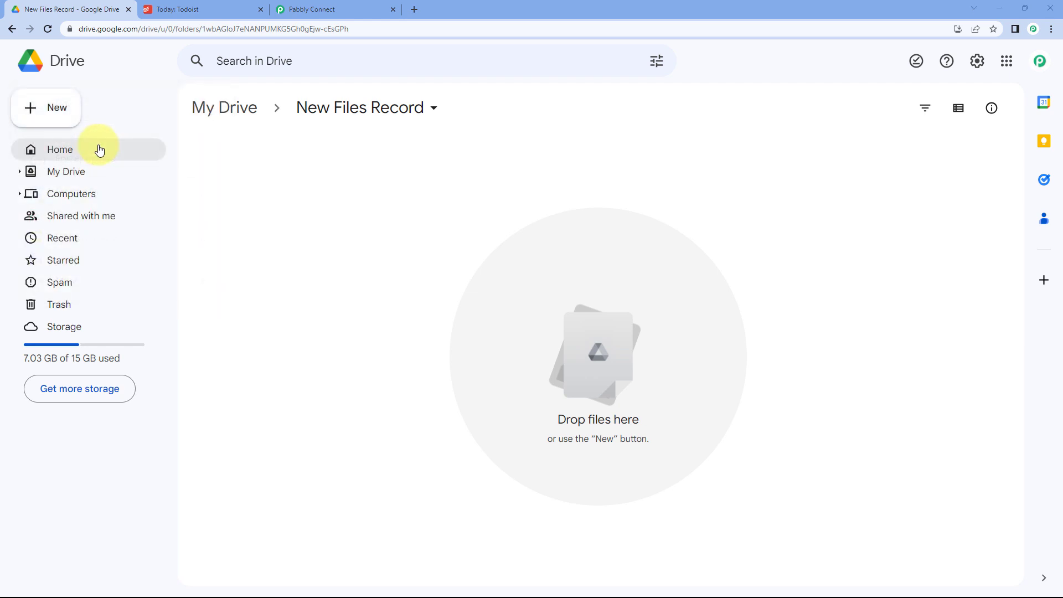
click(450, 134)
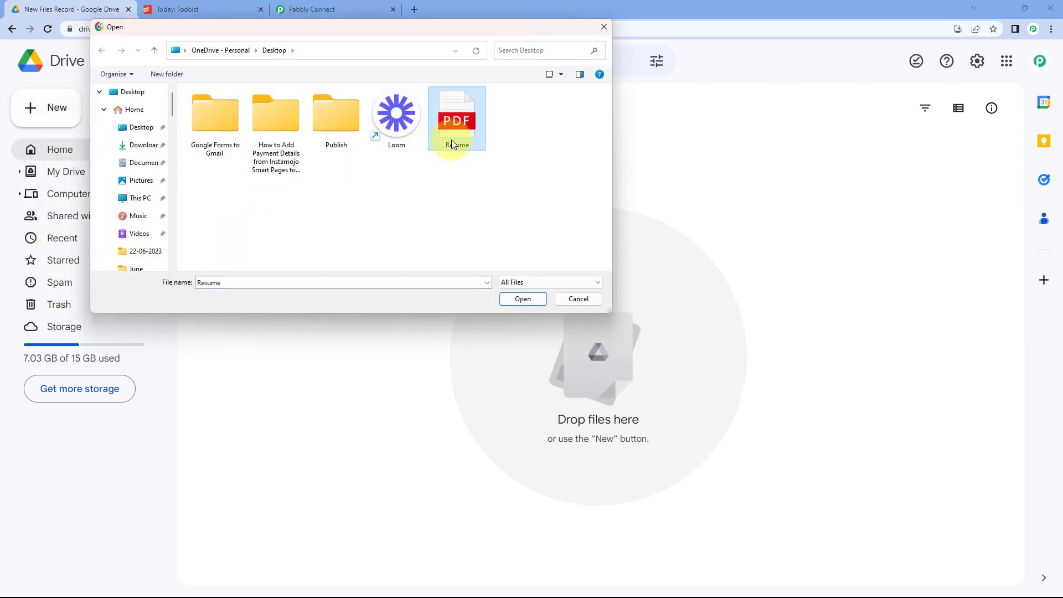
click(520, 302)
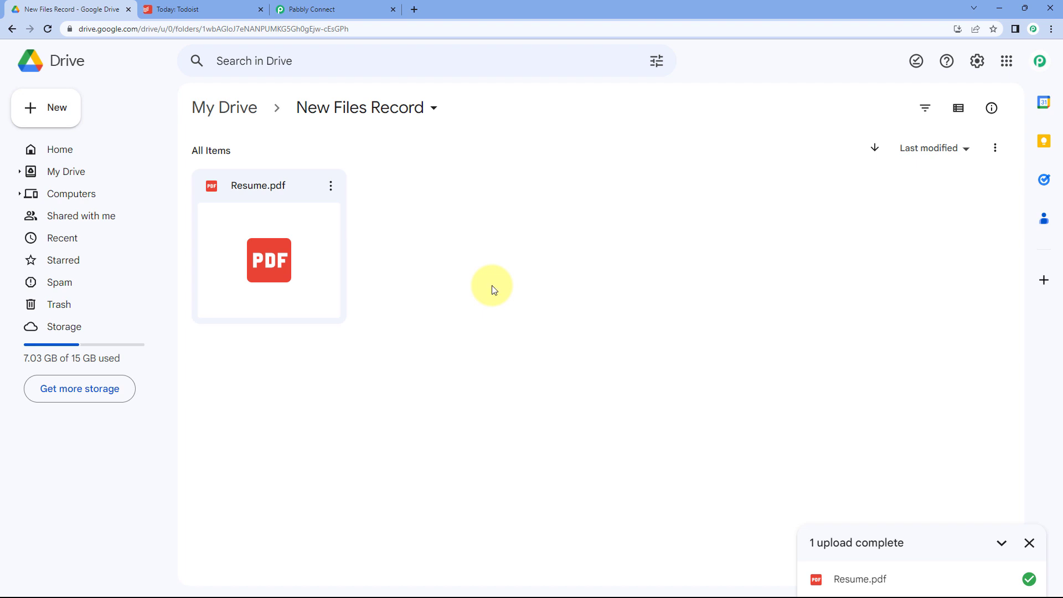
click(355, 5)
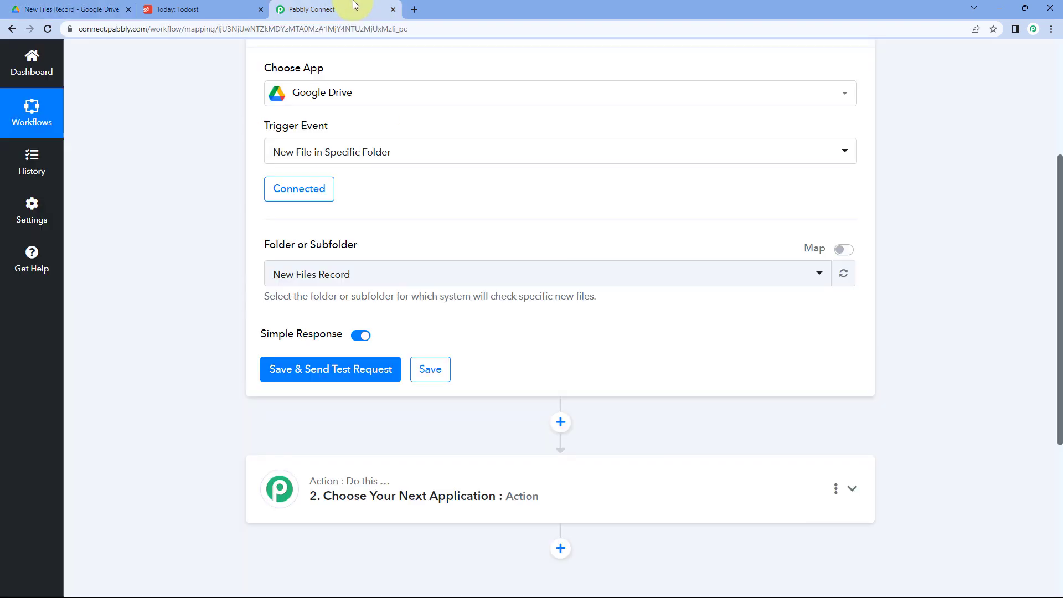
Save and send a trigger test request, and confirm Resume.pdf appears in the Drive folder.
click(337, 377)
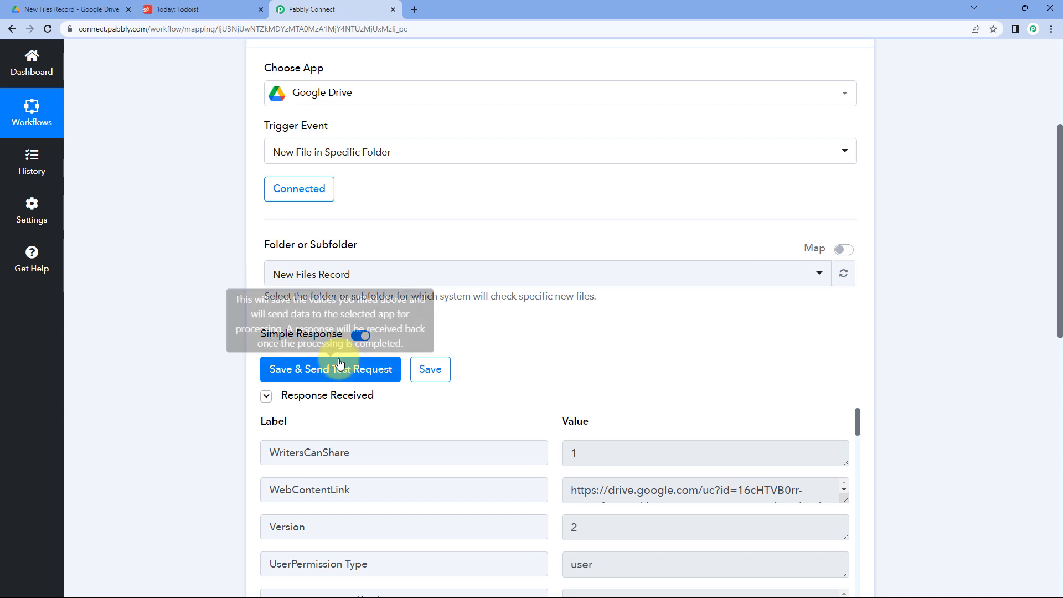
scroll(480, 317, down, 3)
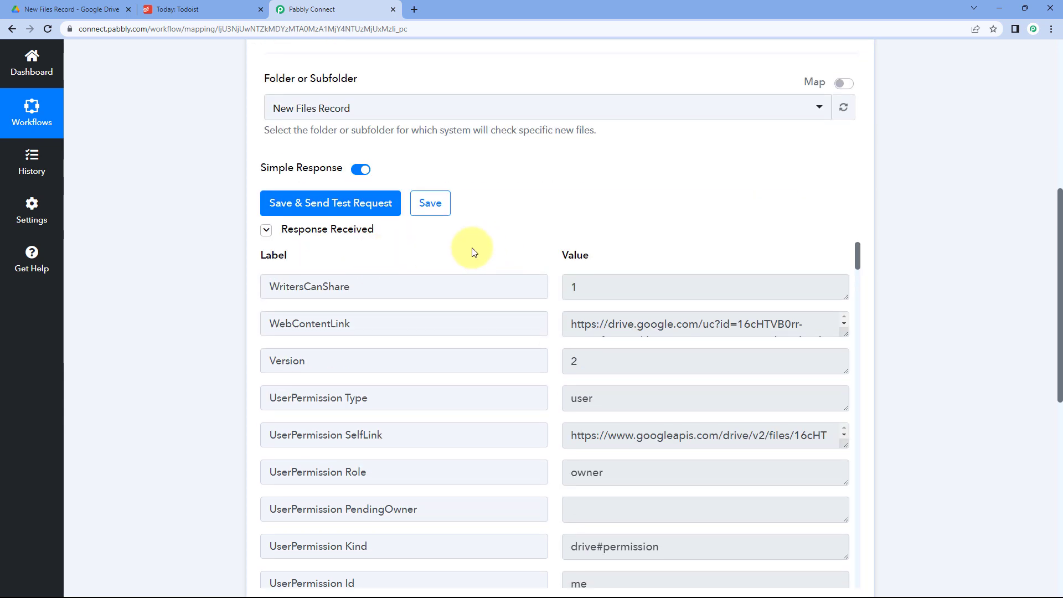
scroll(520, 215, down, 1)
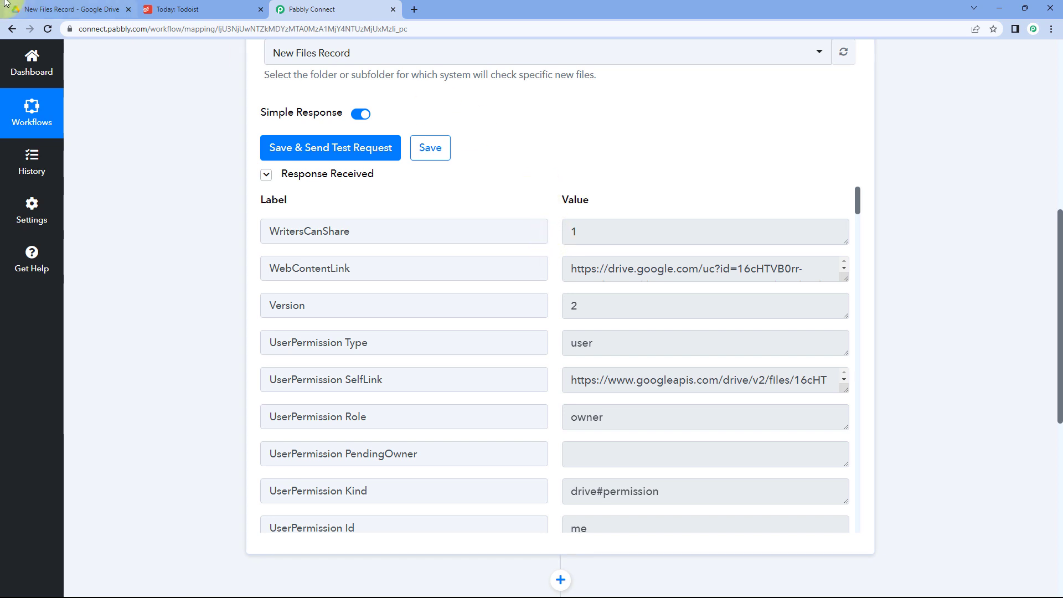
click(64, 9)
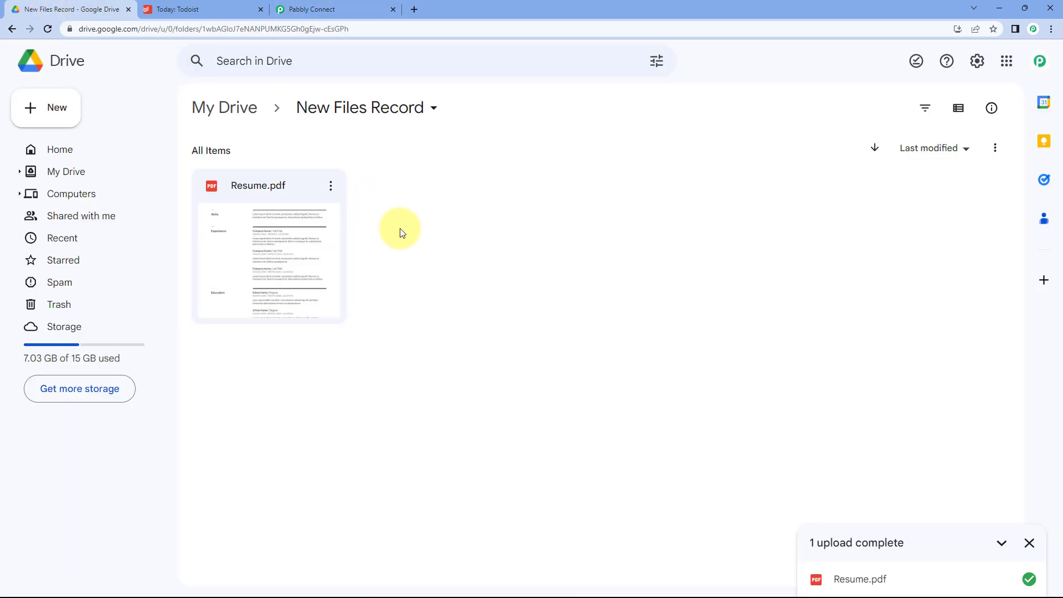
click(358, 7)
Open the copied WebContentLink URL in a new tab to verify it downloads the résumé PDF.
click(614, 269)
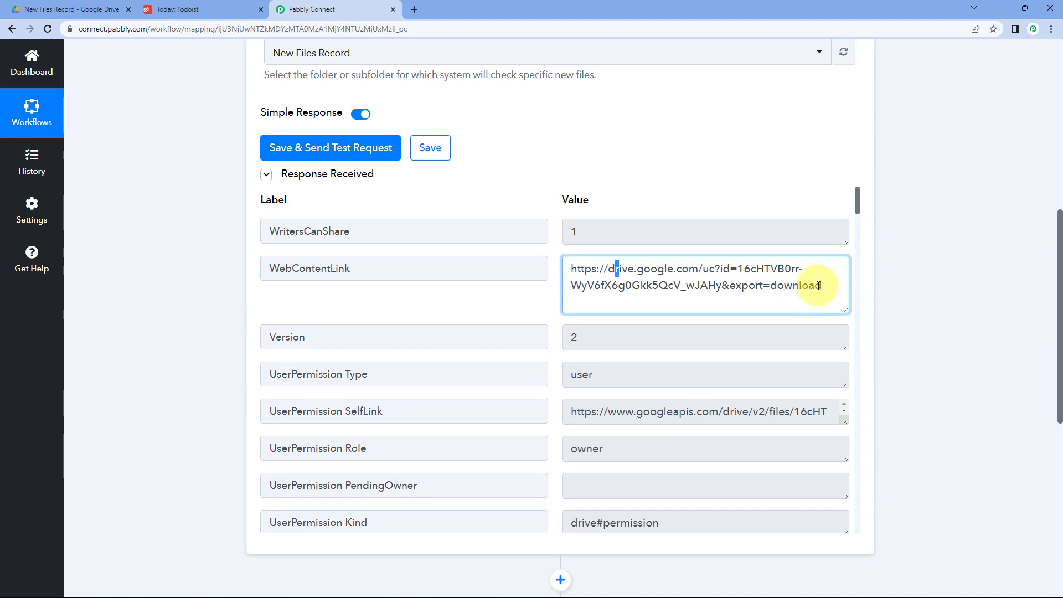
drag(820, 285, 556, 262)
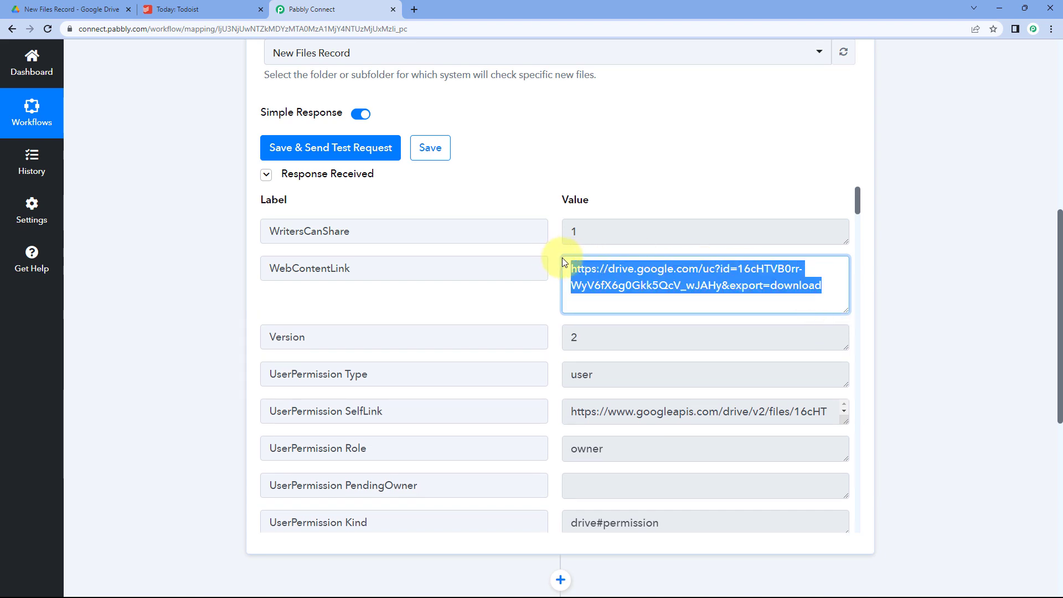
key(ctrl+c)
key(ctrl+t)
key(ctrl+v)
key(Return)
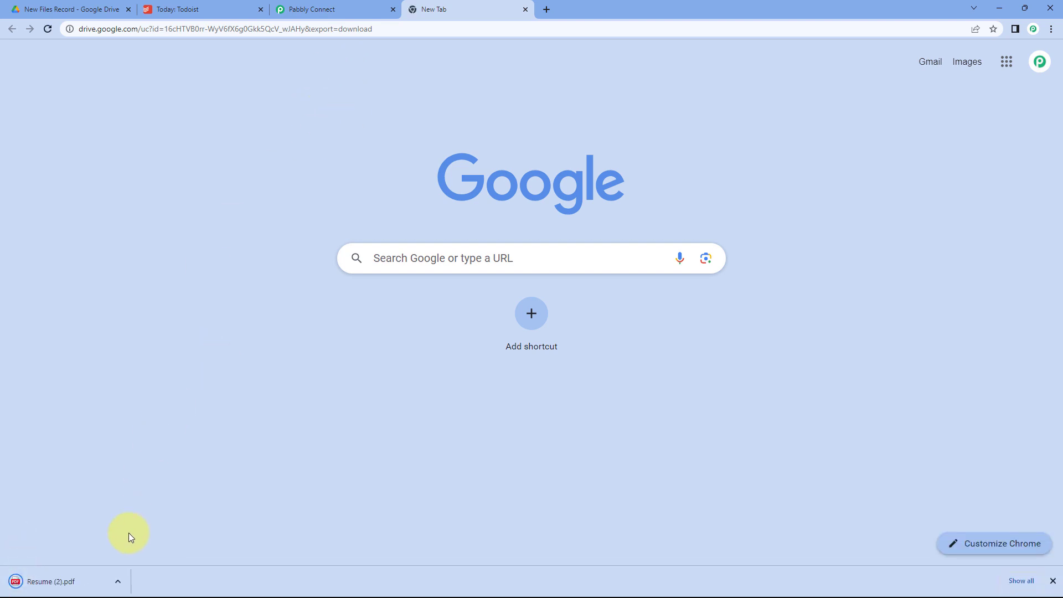
click(103, 575)
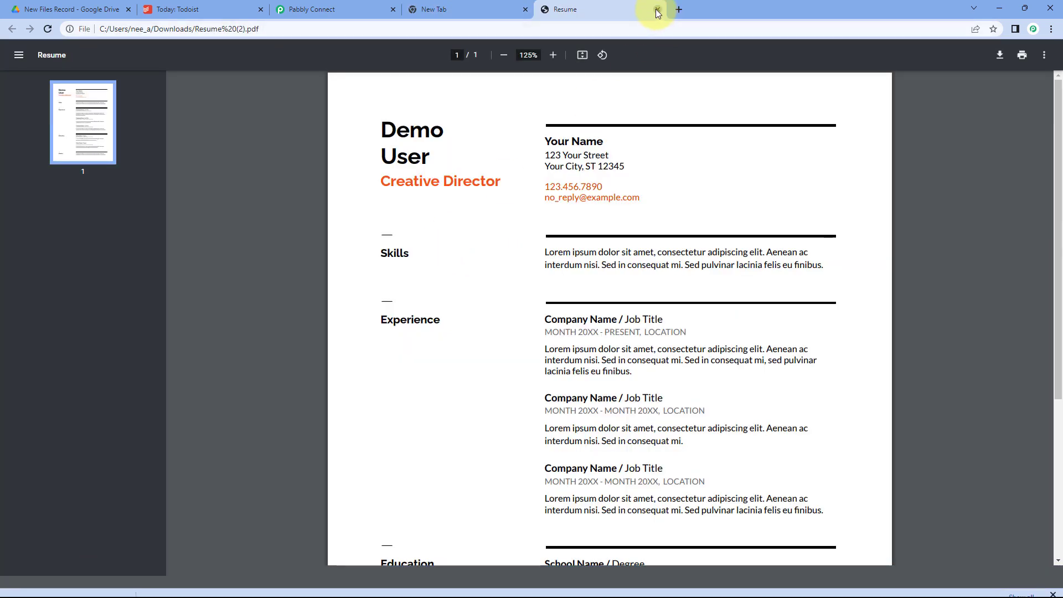
click(657, 10)
click(525, 10)
scroll(543, 267, down, 3)
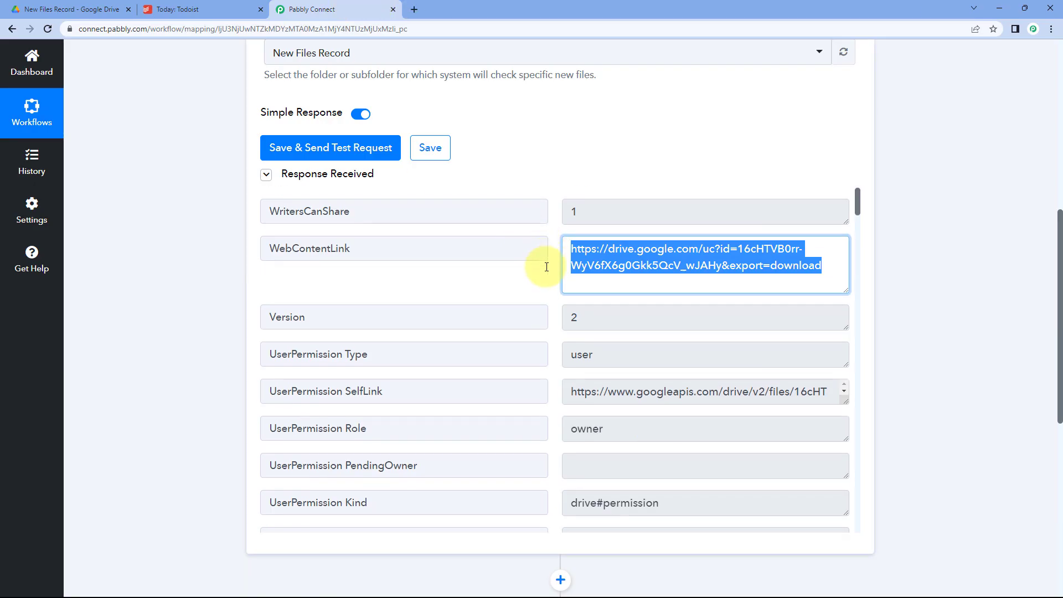
scroll(543, 267, down, 2)
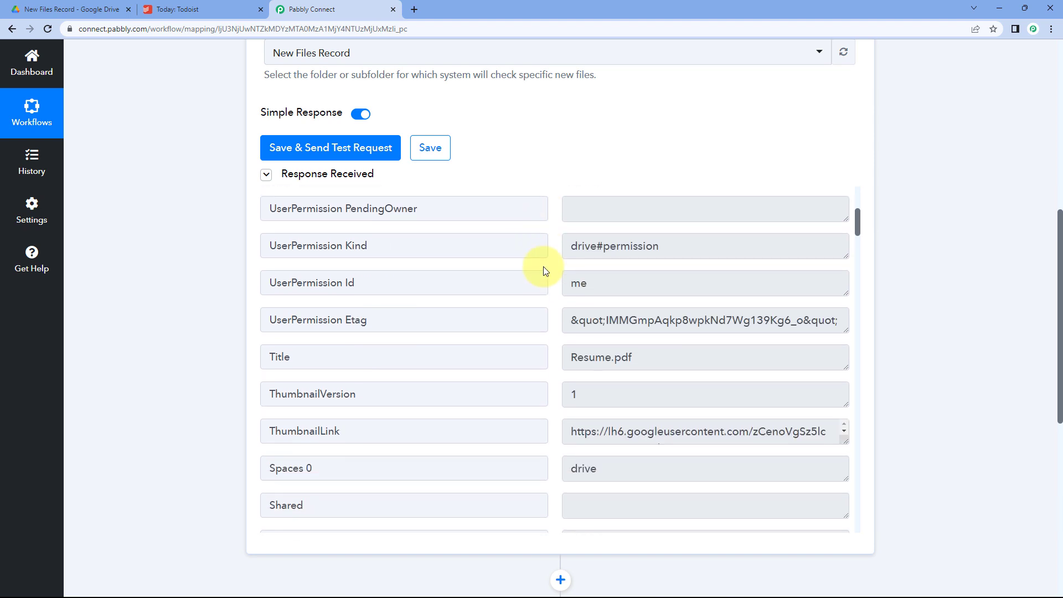
scroll(543, 267, down, 1)
drag(657, 301, 545, 307)
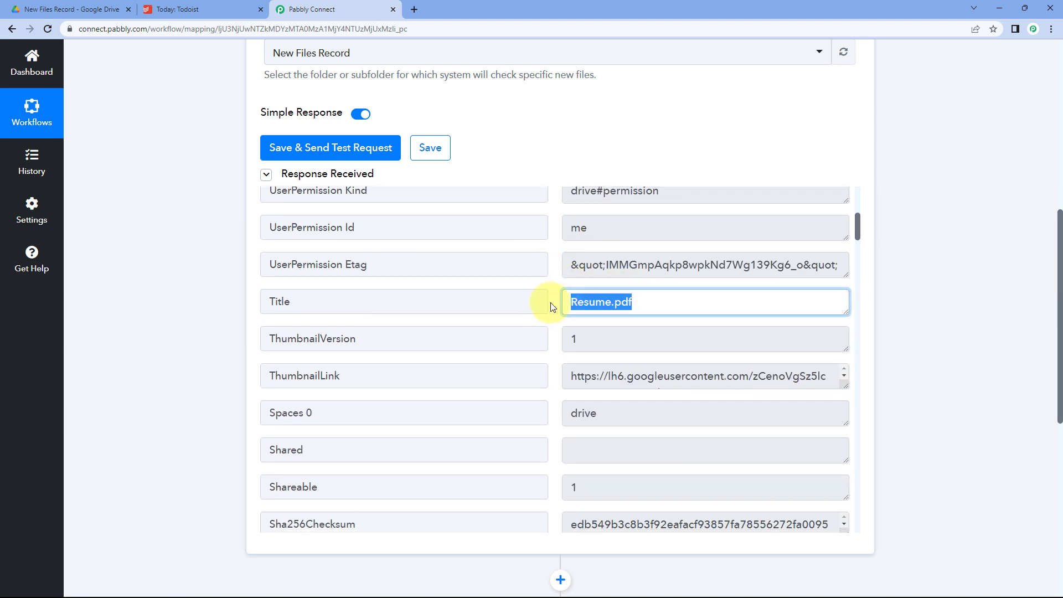
click(550, 302)
scroll(550, 302, down, 3)
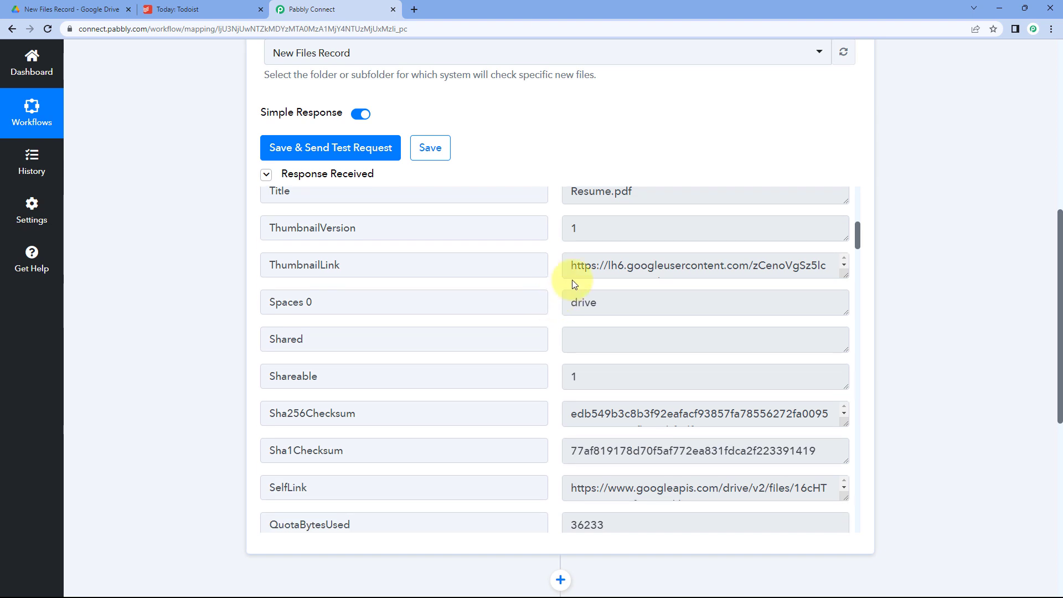
drag(570, 270, 751, 278)
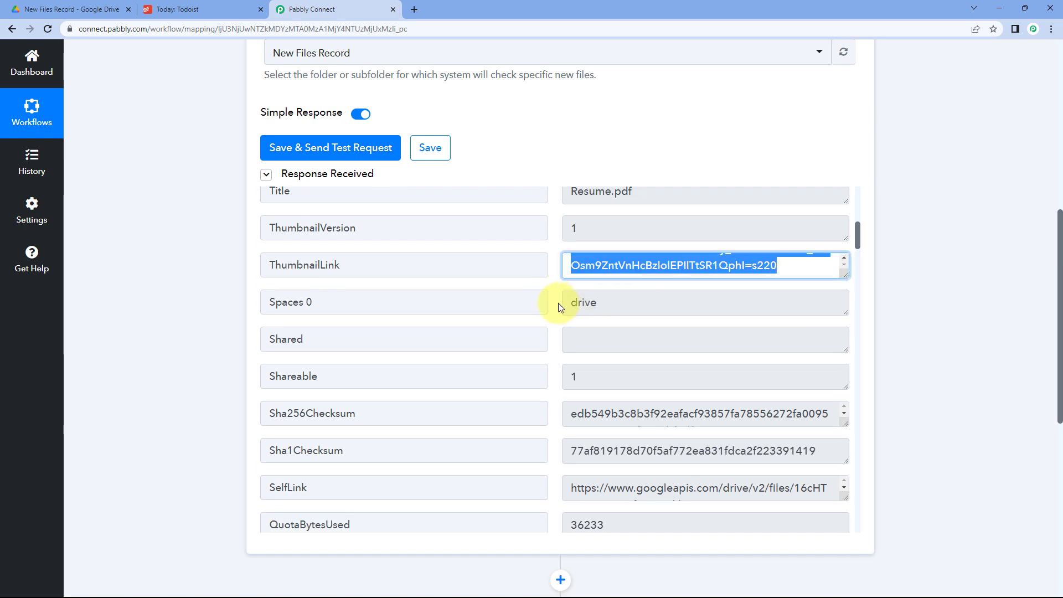
scroll(550, 301, down, 4)
scroll(552, 301, down, 3)
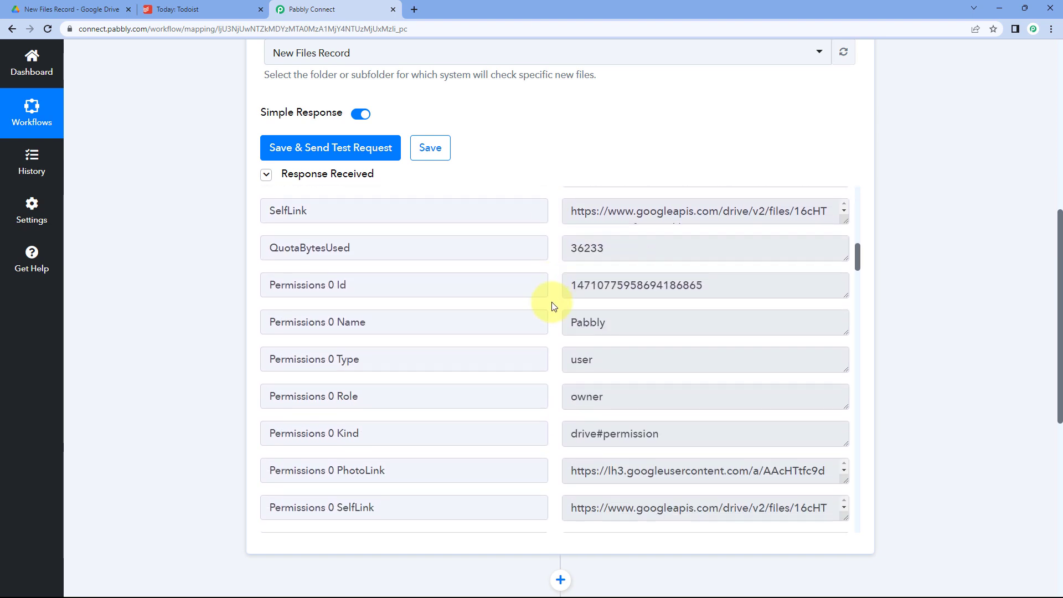
scroll(551, 302, down, 10)
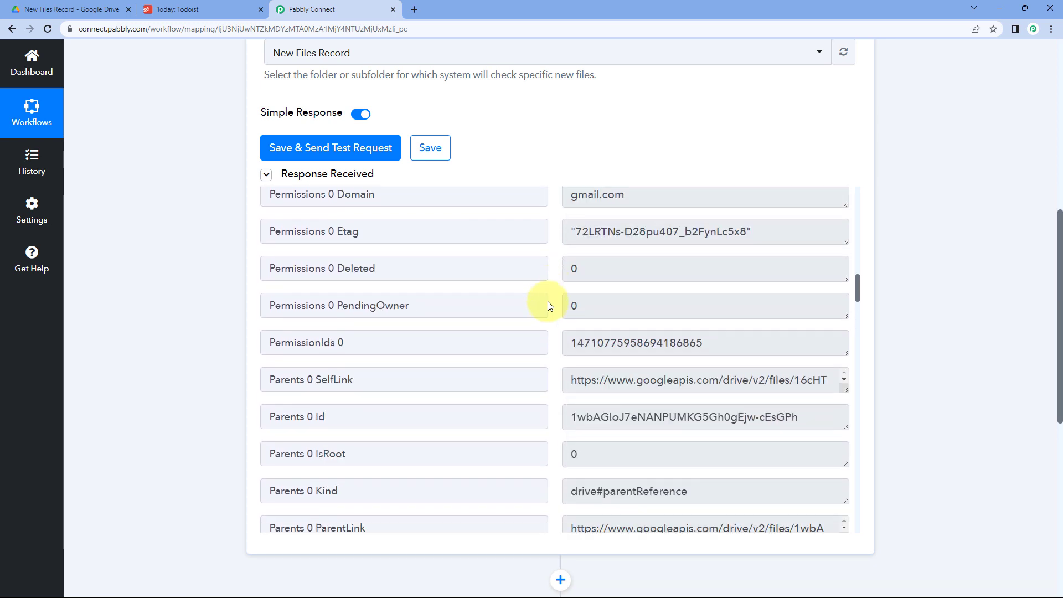
scroll(548, 303, down, 12)
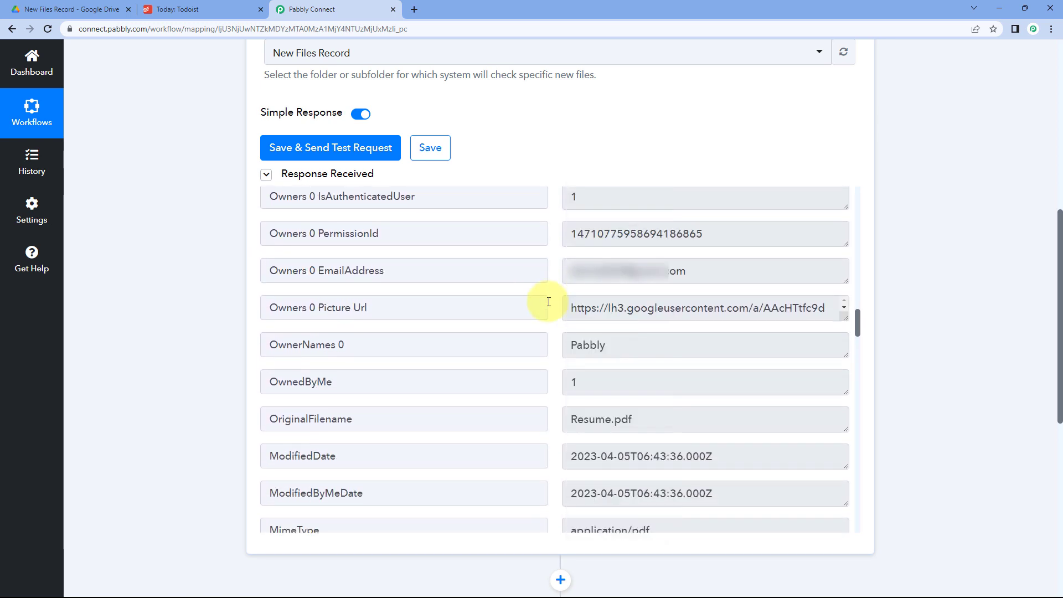
scroll(548, 302, down, 6)
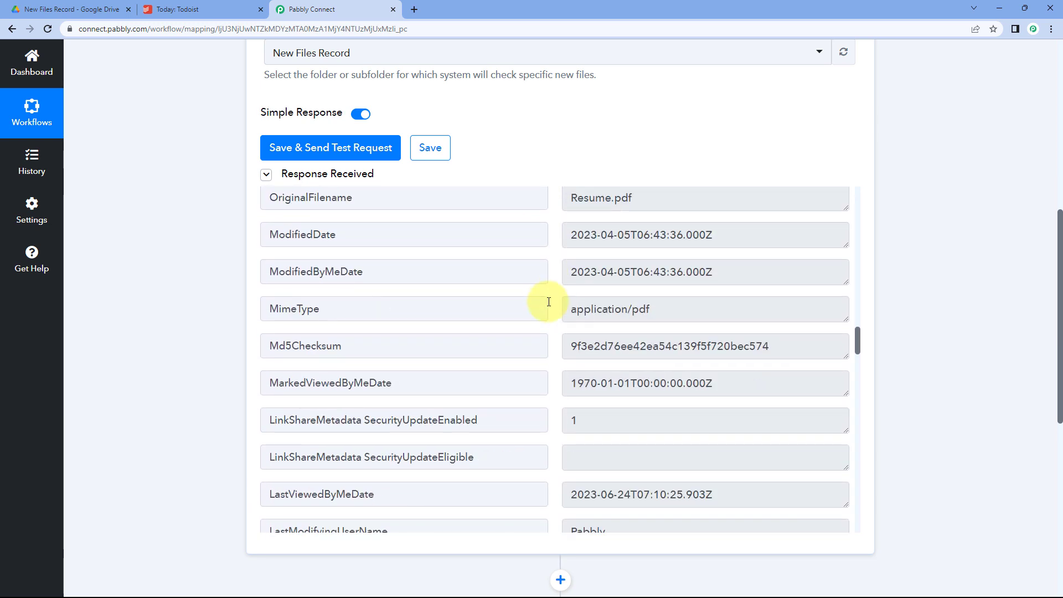
scroll(549, 302, down, 5)
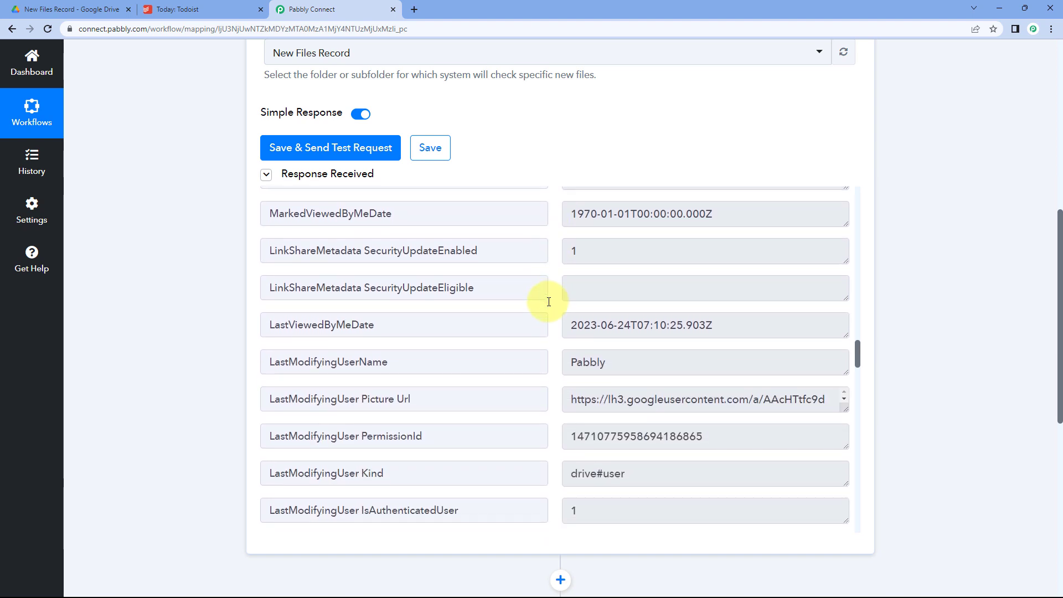
scroll(548, 302, down, 7)
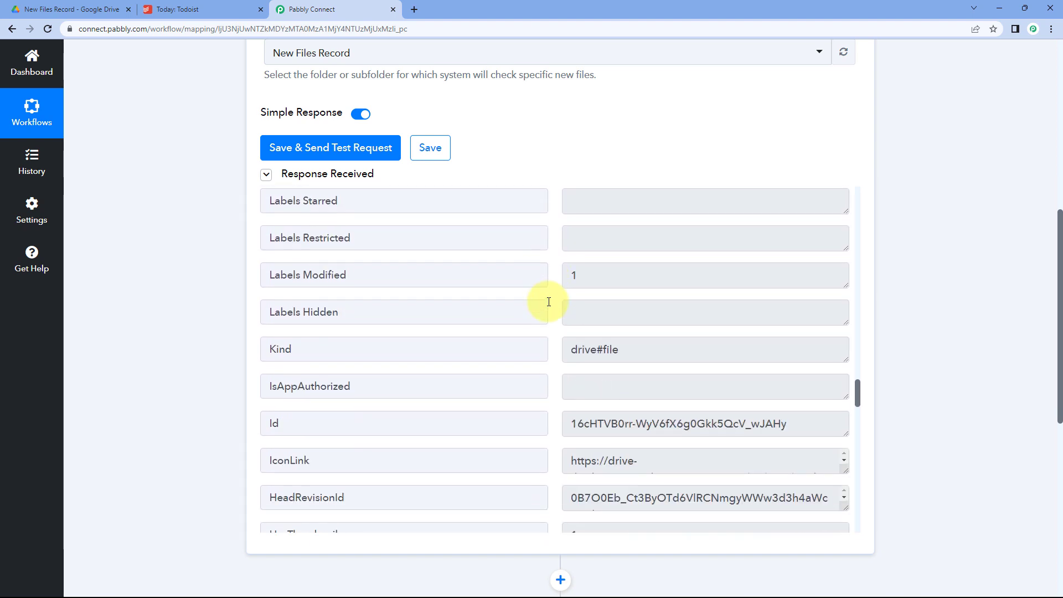
scroll(548, 302, down, 3)
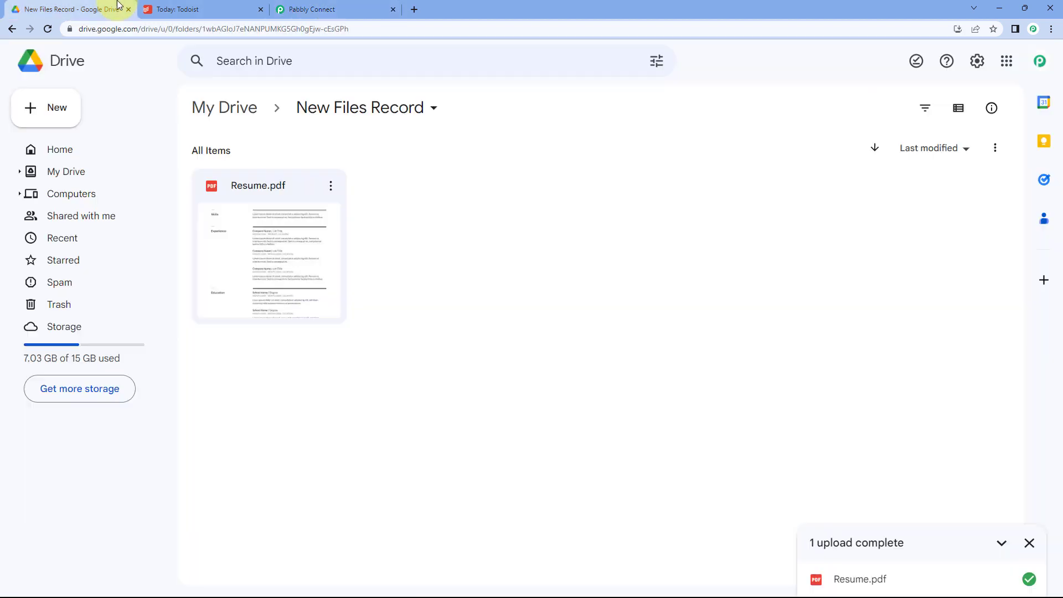
click(111, 10)
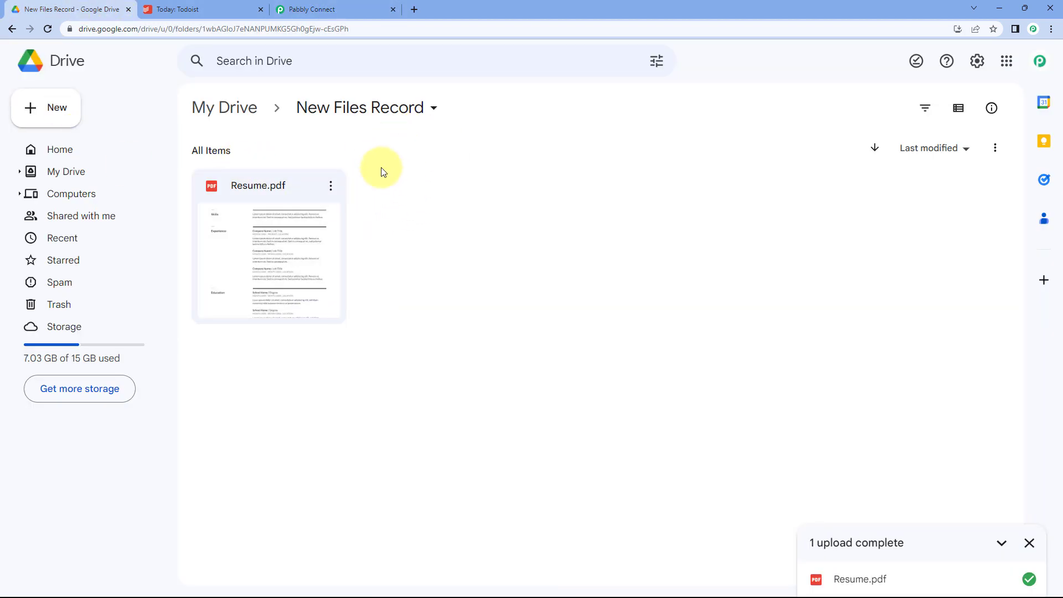
click(366, 9)
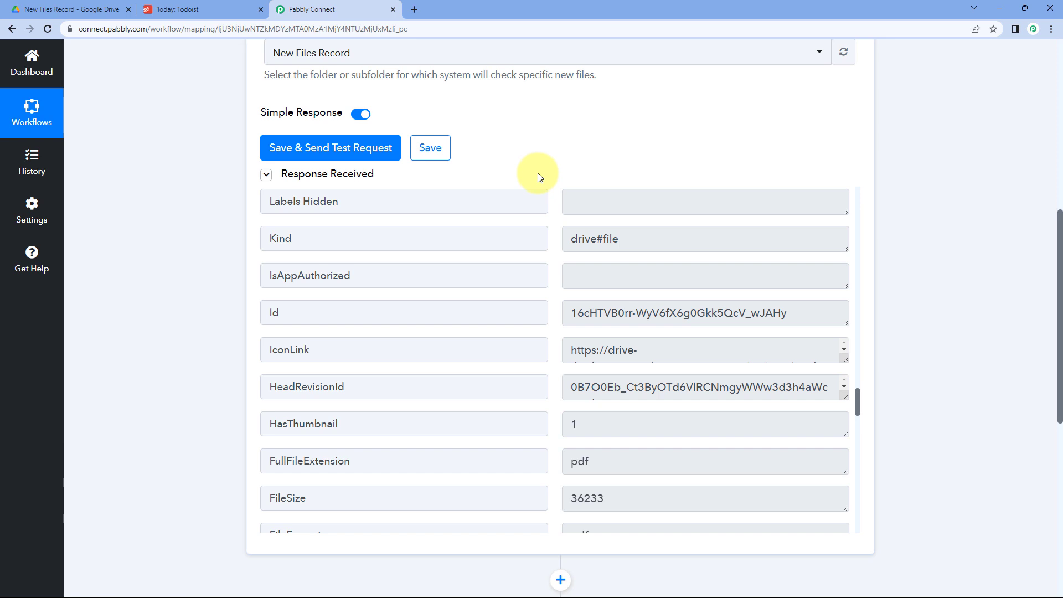
scroll(546, 274, down, 3)
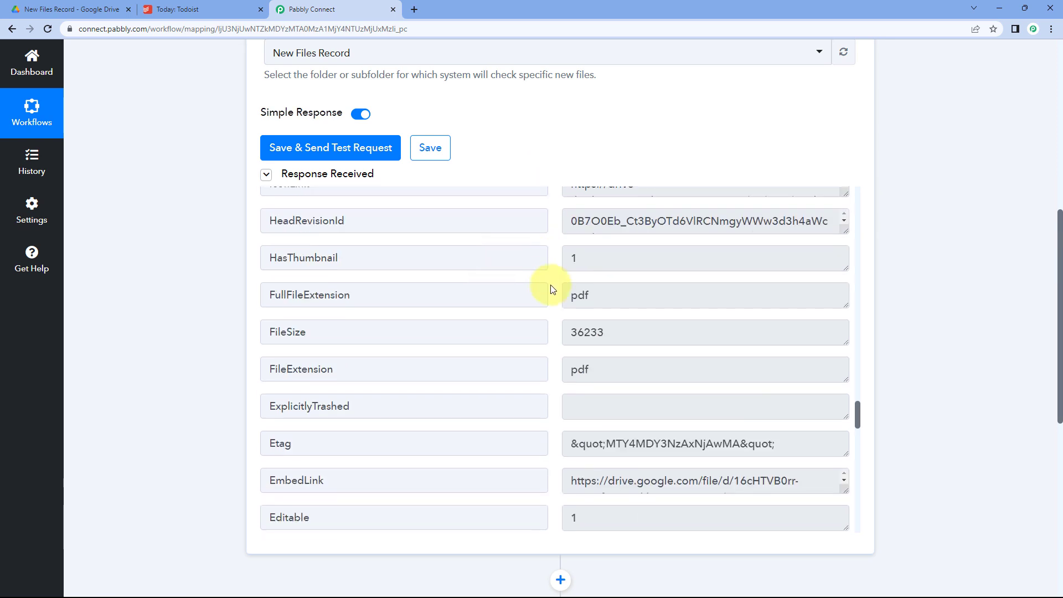
scroll(552, 289, down, 5)
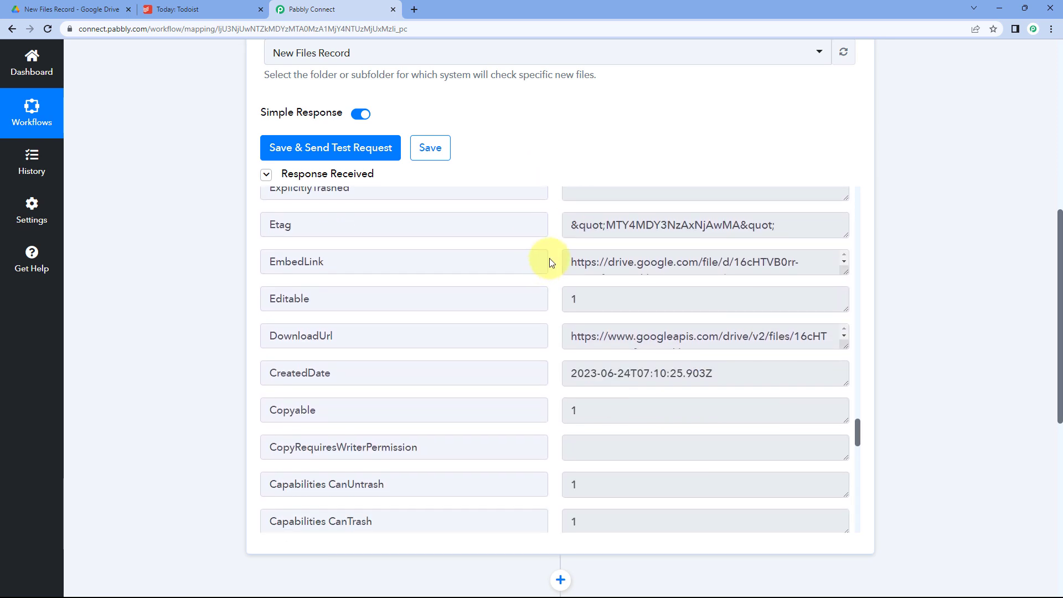
scroll(537, 271, down, 1)
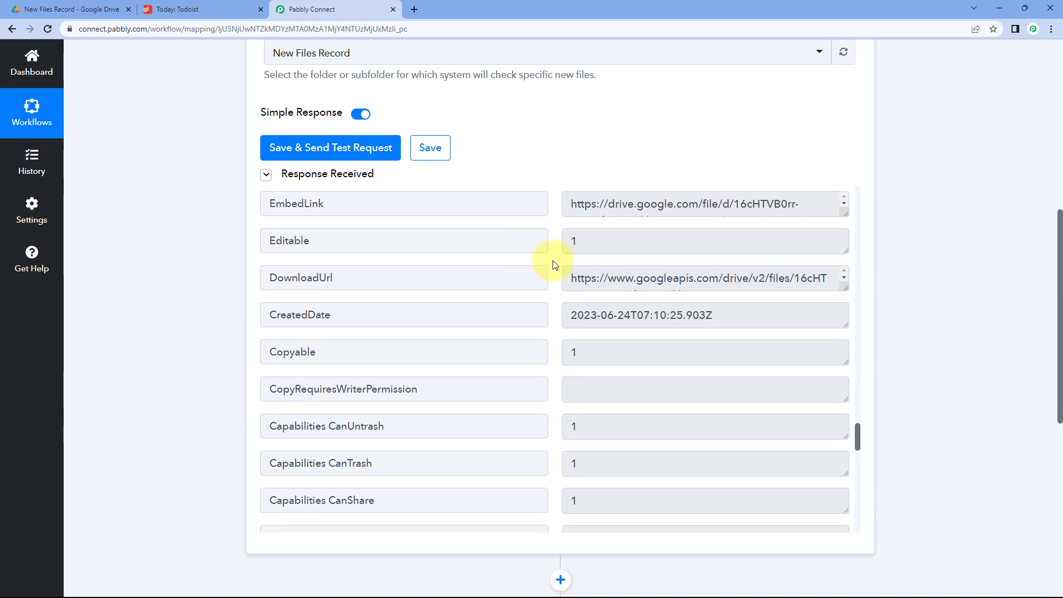
scroll(552, 263, down, 8)
scroll(552, 263, up, 9)
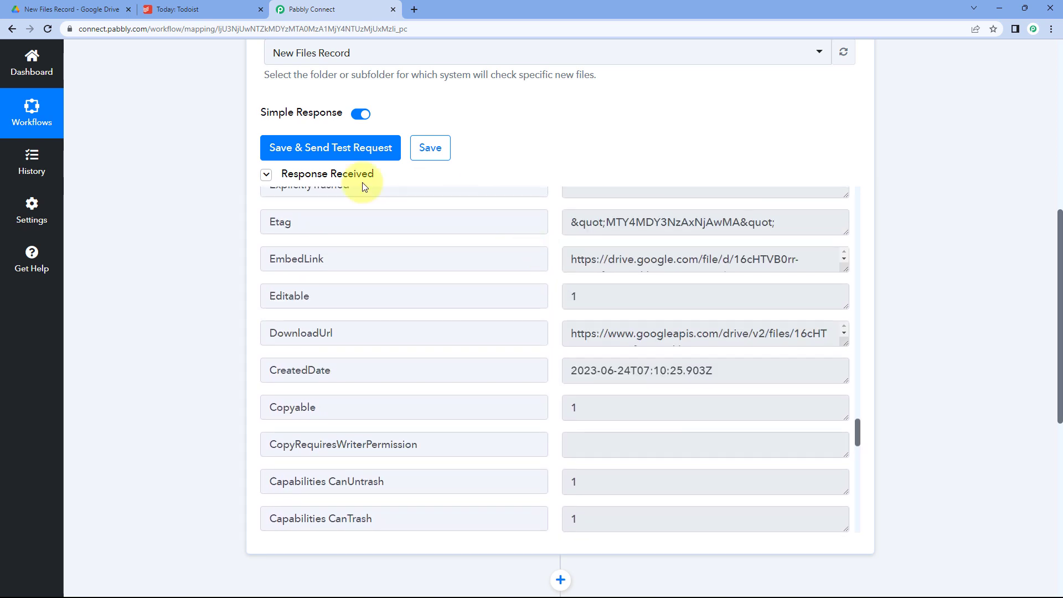
scroll(191, 272, down, 8)
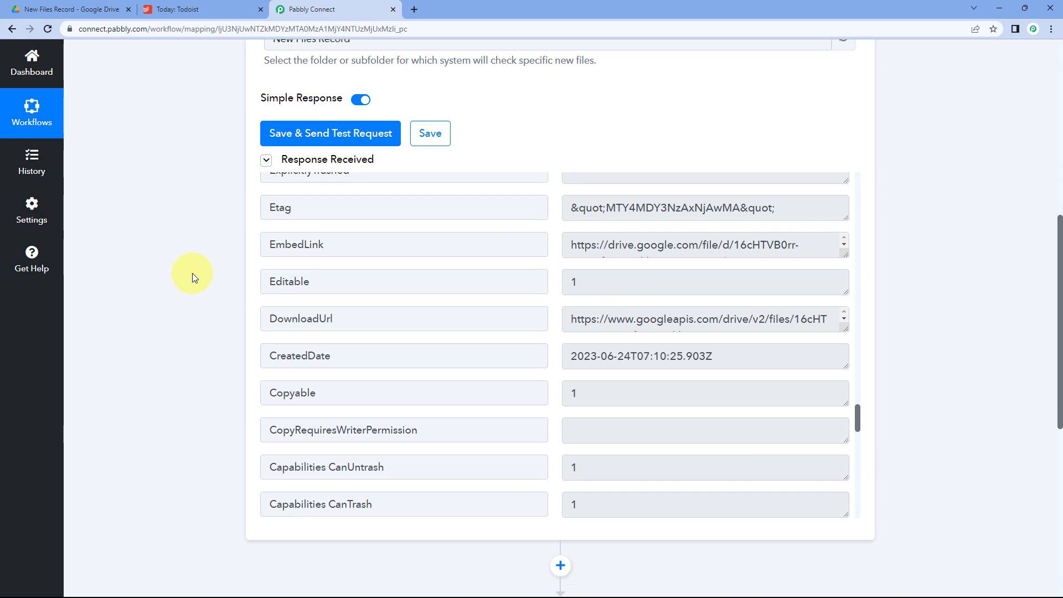
Set step 2's action app to Todoist with the Create a Task event.
click(423, 195)
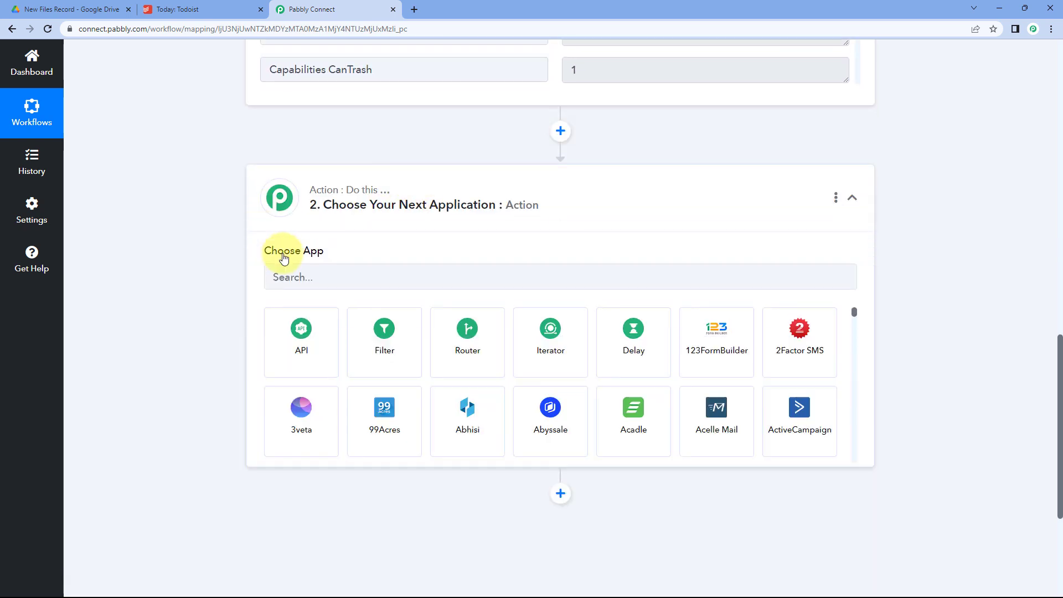
click(310, 277)
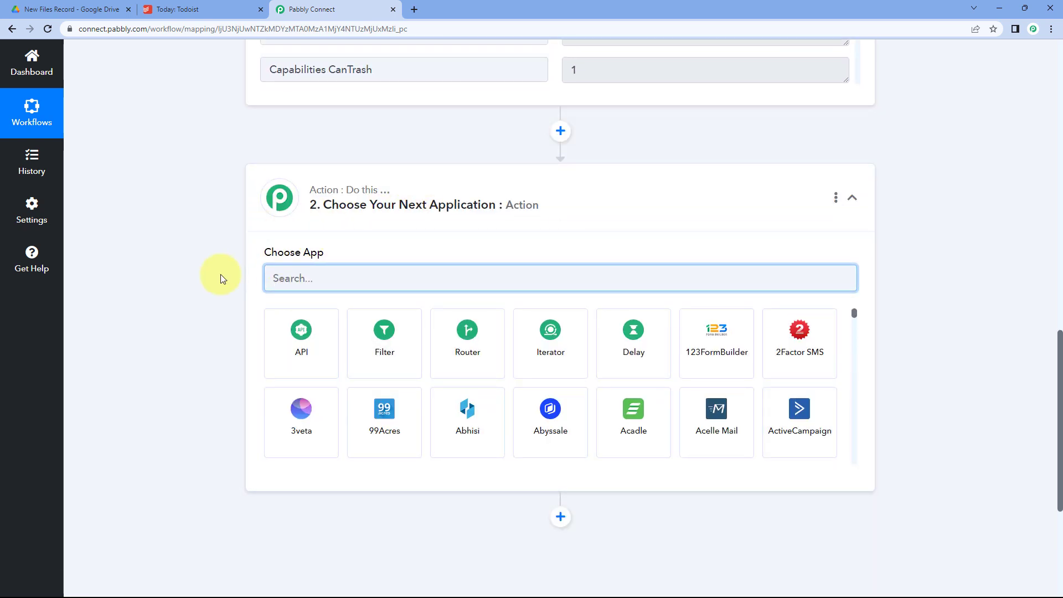
text(Todois)
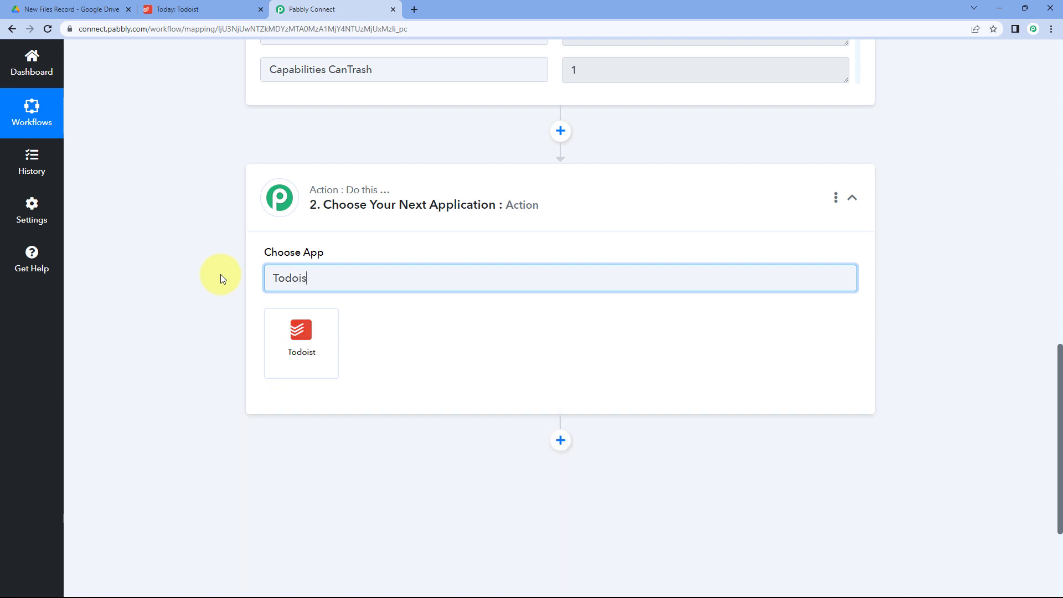
text(t)
click(289, 352)
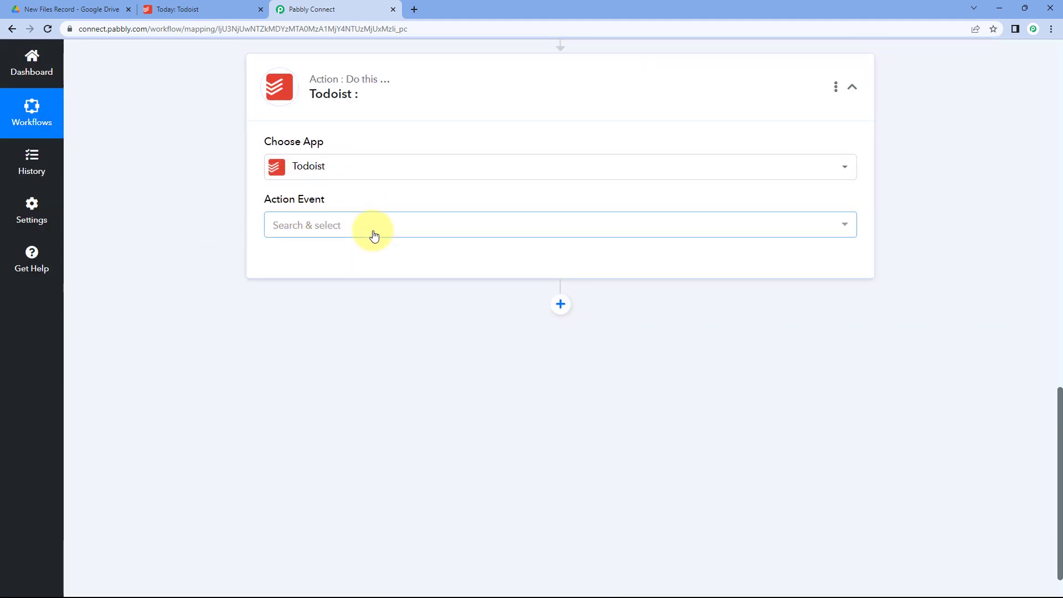
click(371, 228)
scroll(225, 262, down, 1)
scroll(337, 272, down, 2)
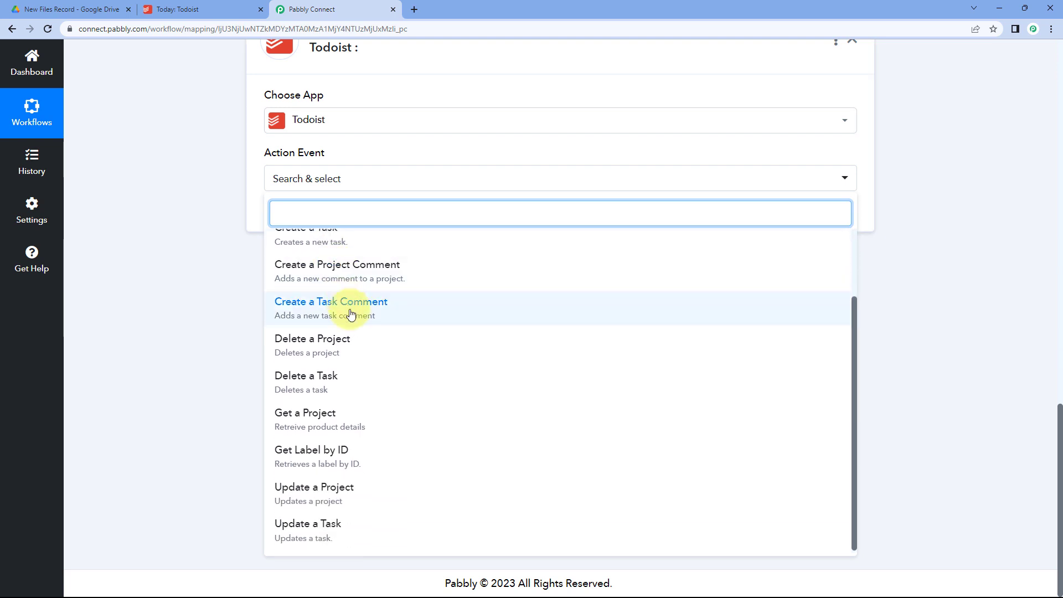
scroll(349, 310, up, 2)
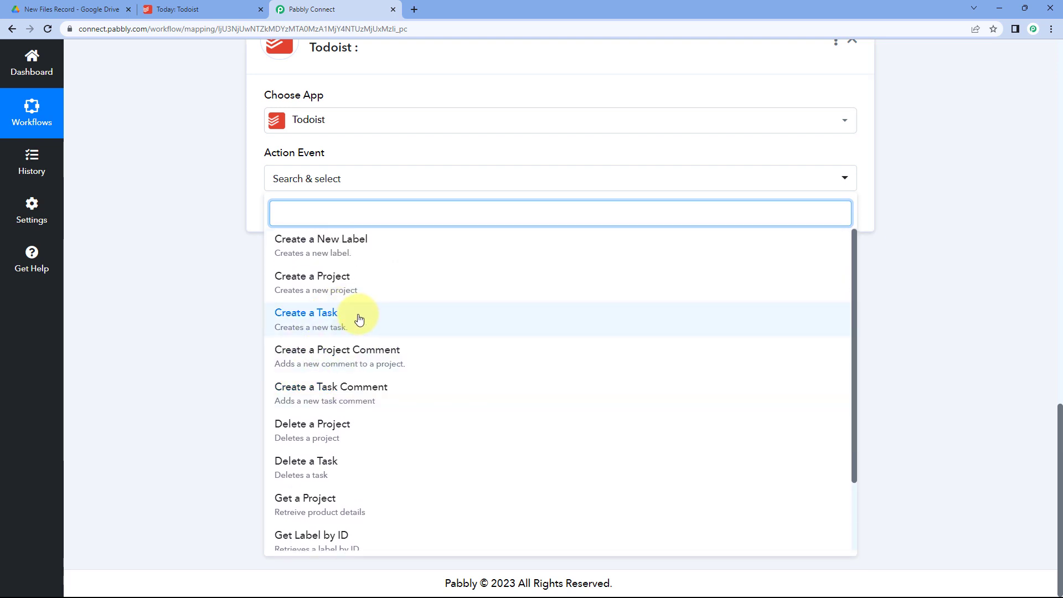
click(359, 319)
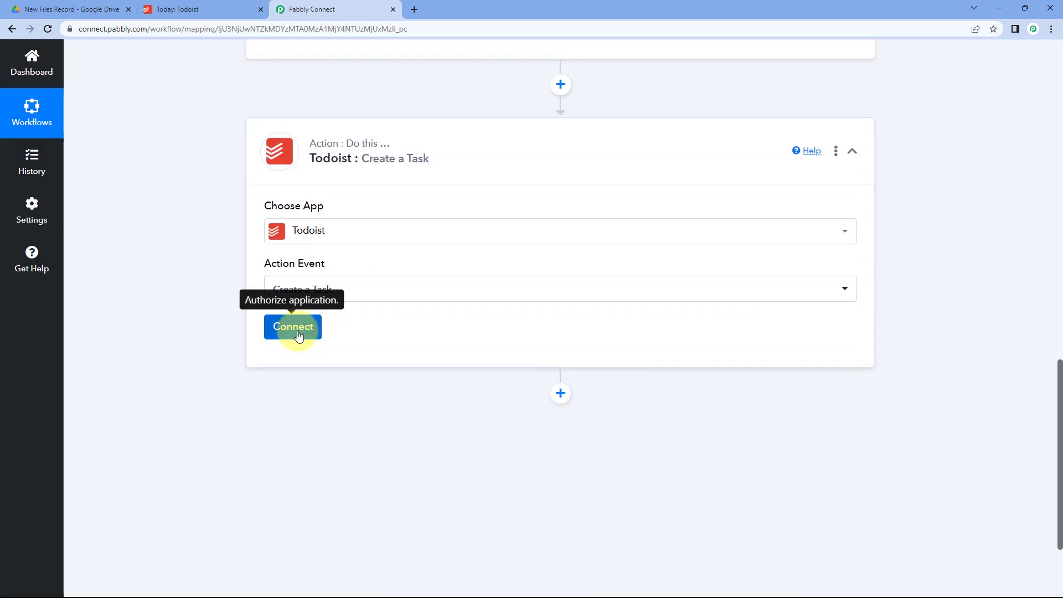
Add a new Todoist connection (Todoist #4) and switch to Todoist to find its API token.
click(295, 331)
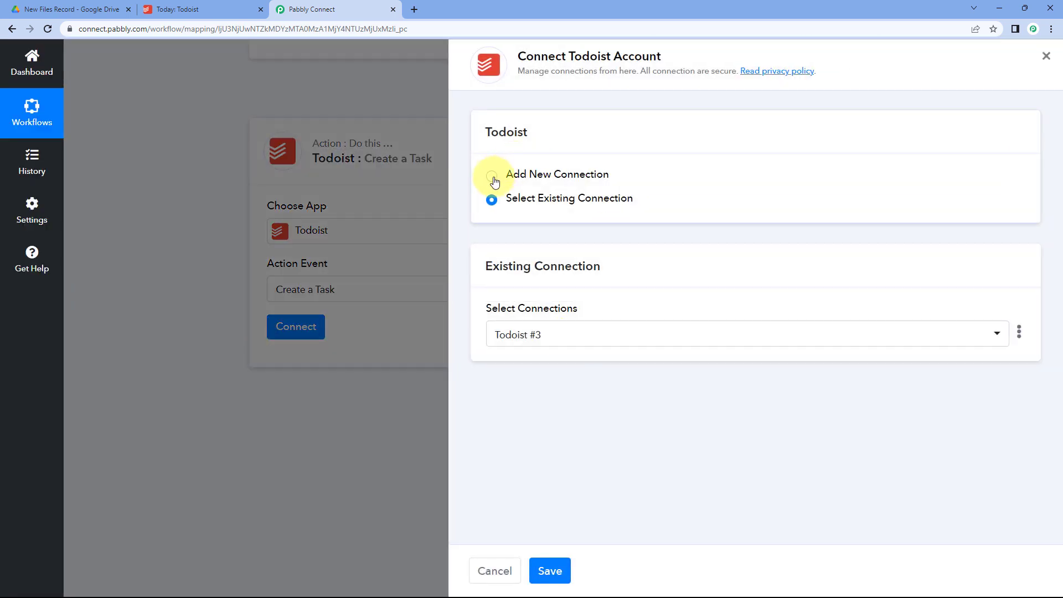
click(561, 177)
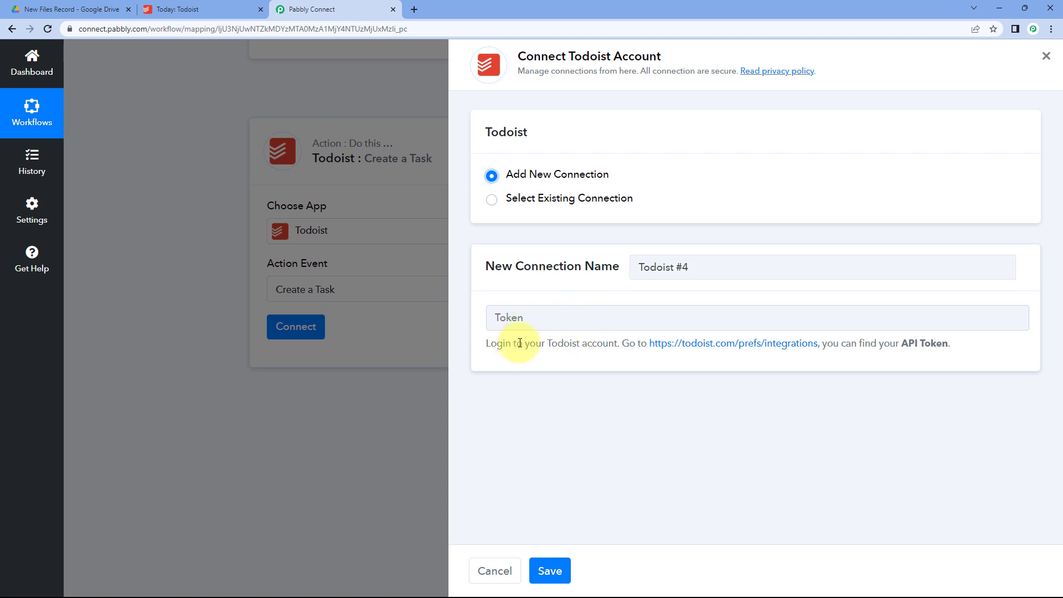
click(233, 9)
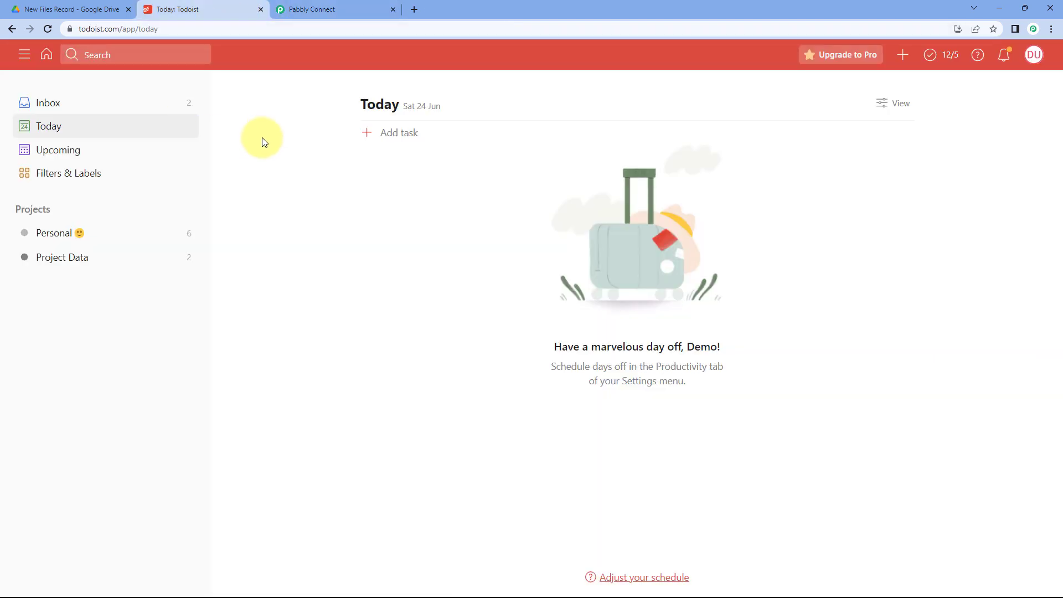
Copy the API token from Todoist's Integrations > Developer settings and return to Pabbly Connect.
click(1031, 54)
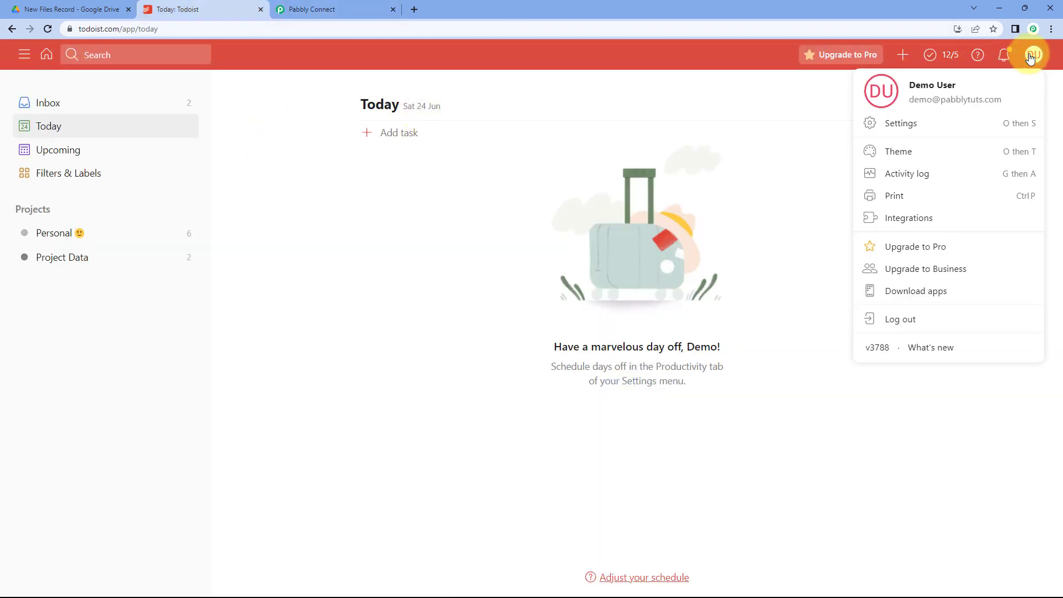
click(922, 222)
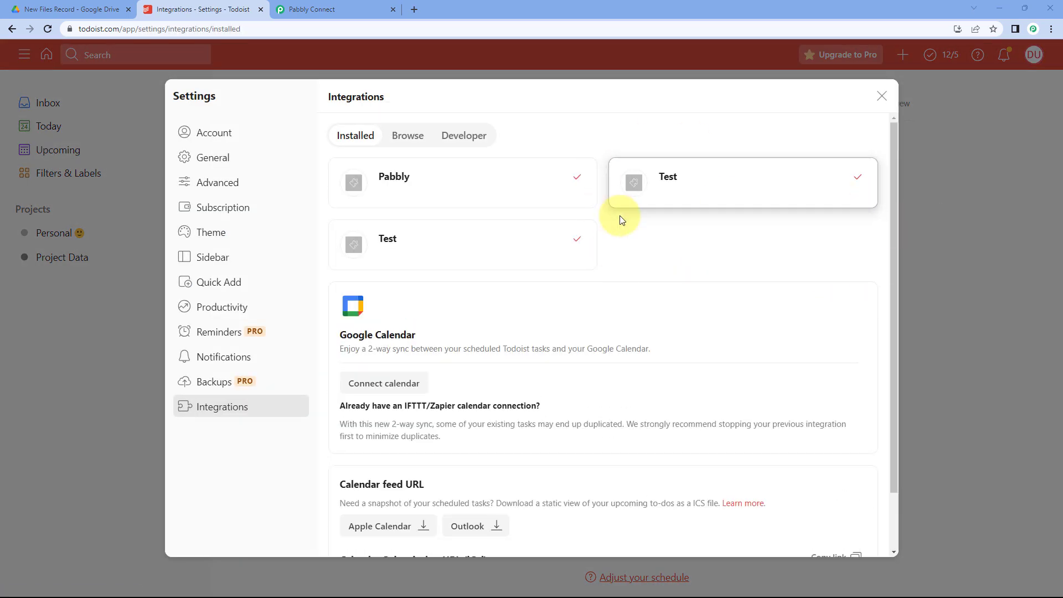
click(465, 138)
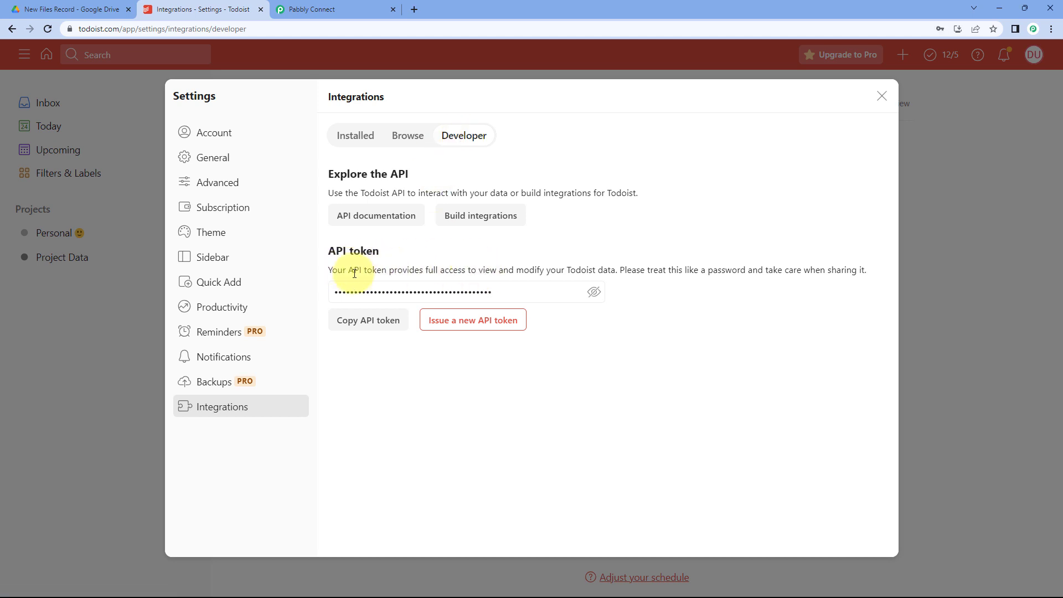
click(382, 320)
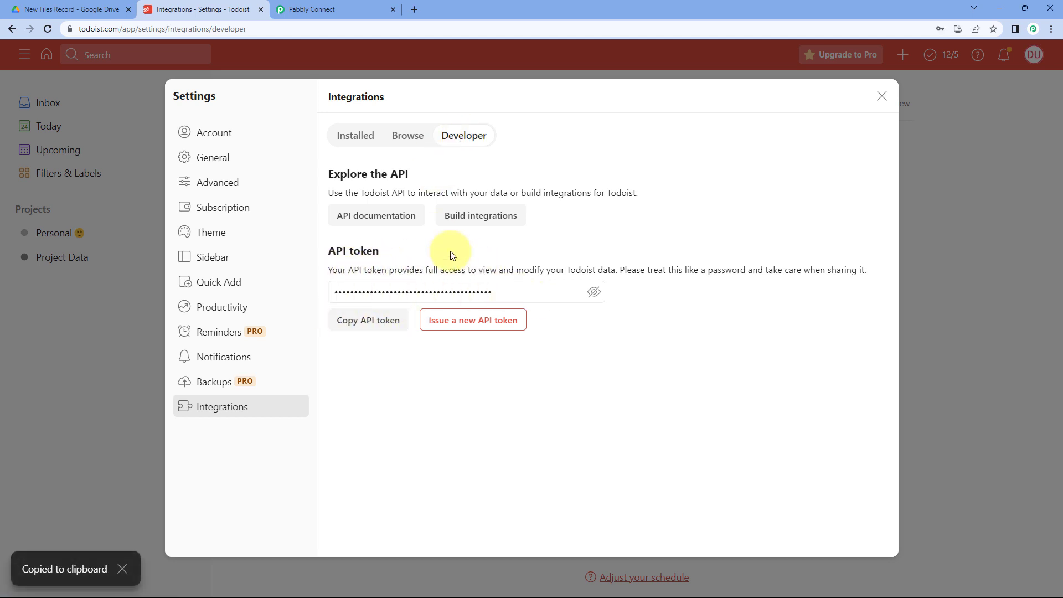
click(335, 5)
Paste the Todoist API token into the Token field and save the Todoist #4 connection.
right_click(538, 317)
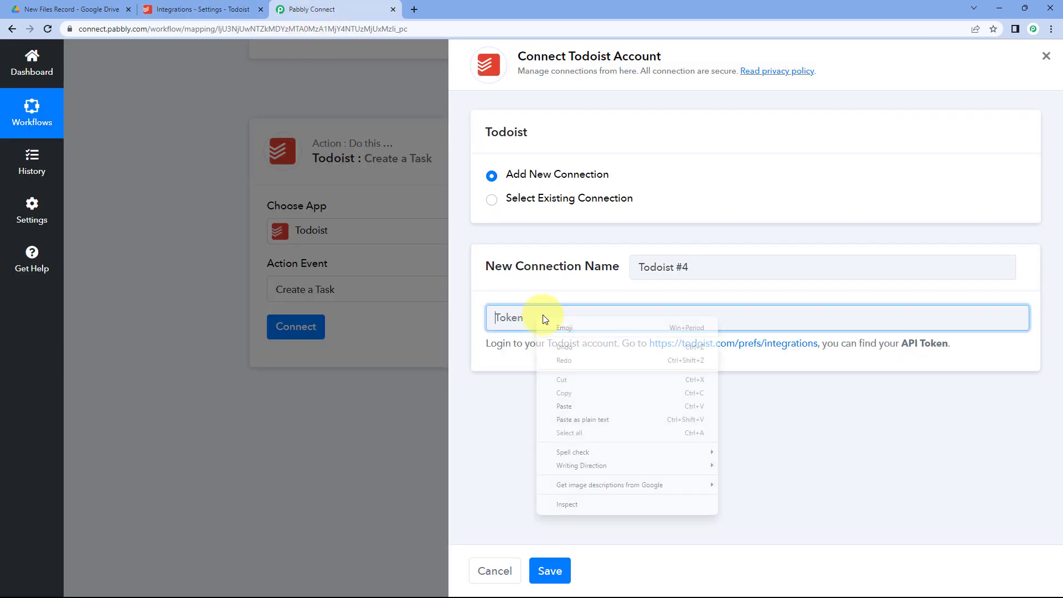
click(583, 411)
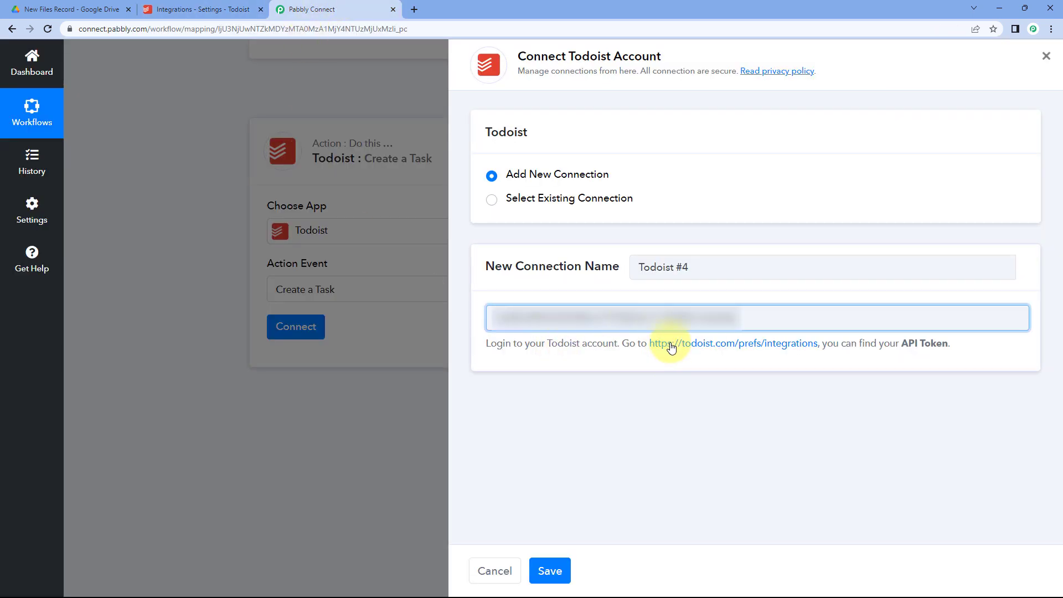
click(550, 571)
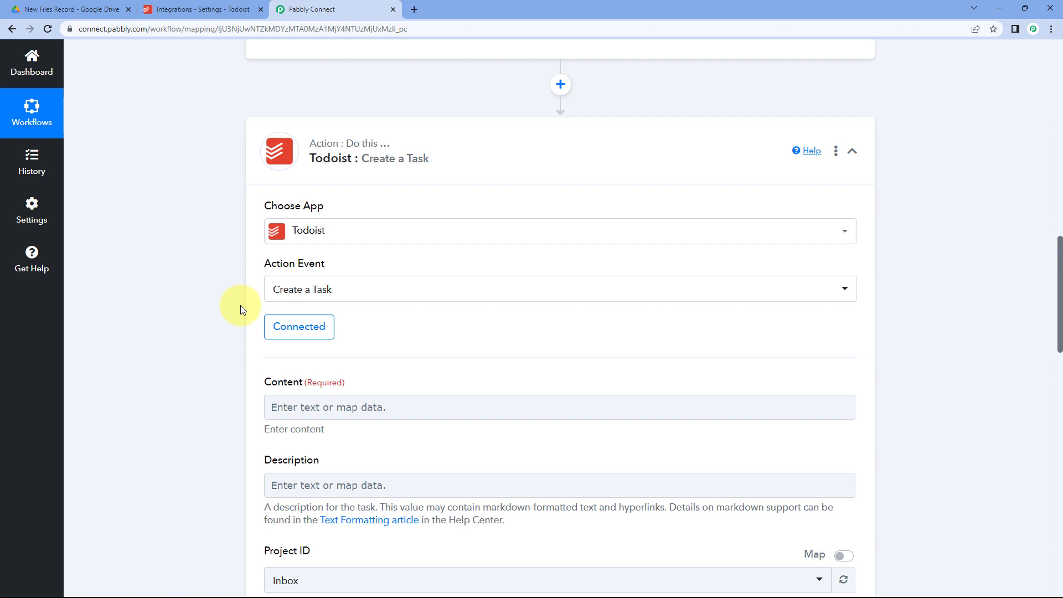
scroll(241, 307, down, 3)
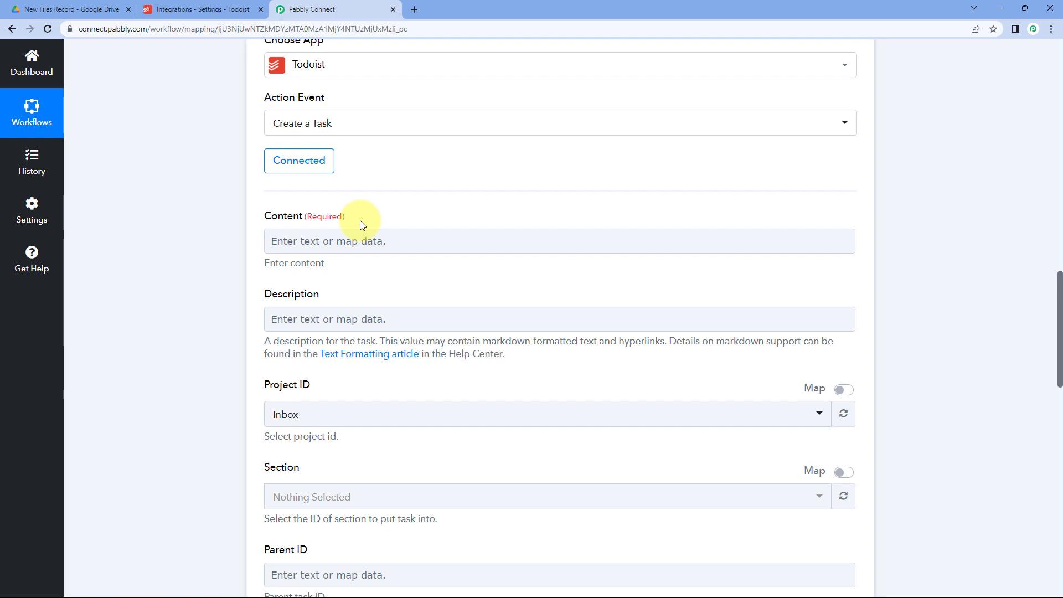
Type 'New file in Google Drive -' into the Todoist task's Content field.
click(325, 241)
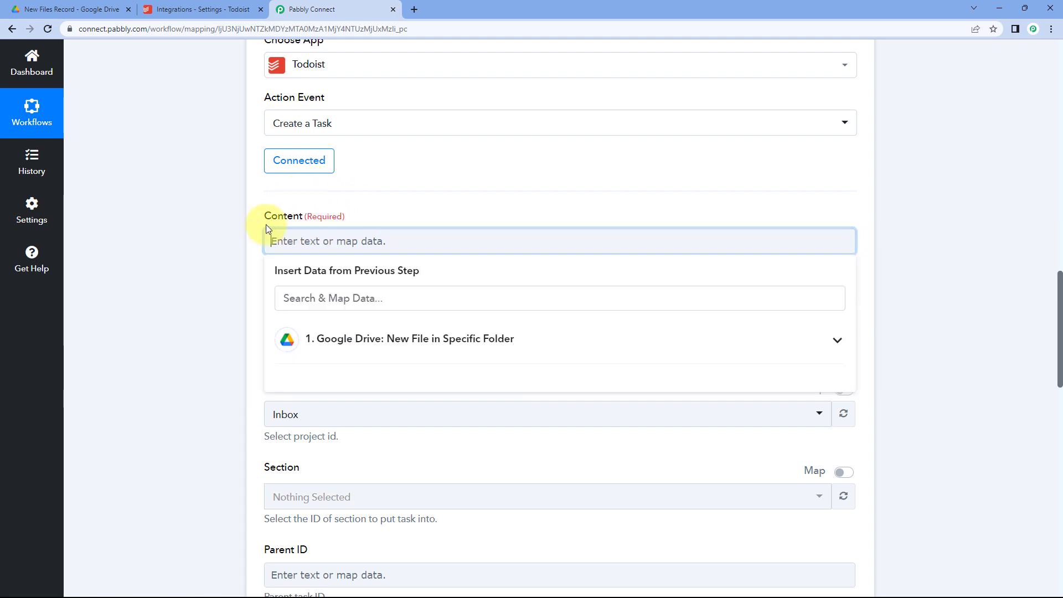
text(N)
key(BackSpace)
text(New file )
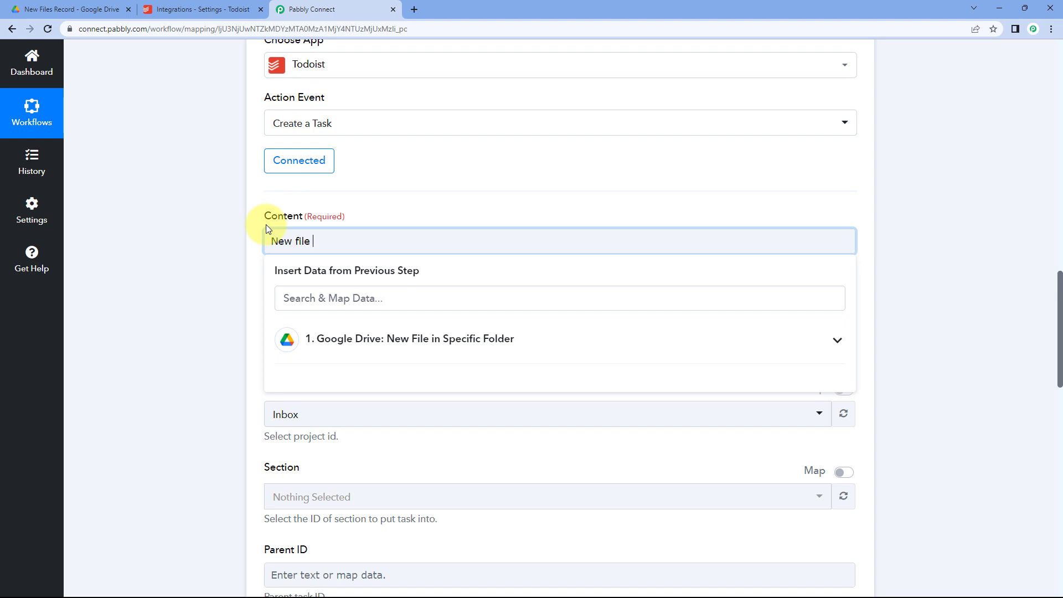
text(in Google Drive -)
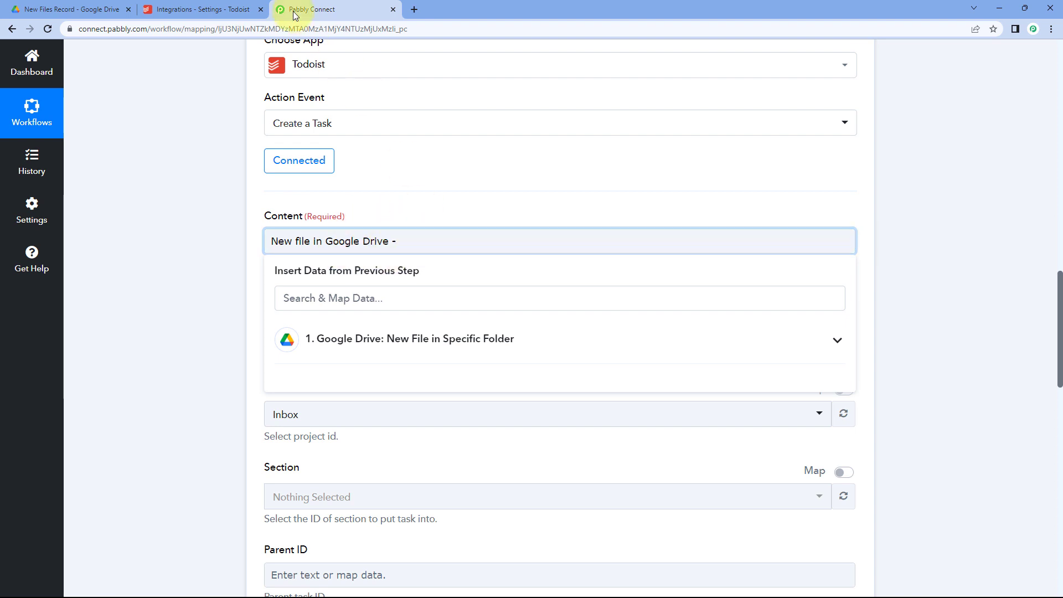
Check the uploaded file in Google Drive and find the trigger's OriginalFilename value, Resume.pdf.
click(72, 9)
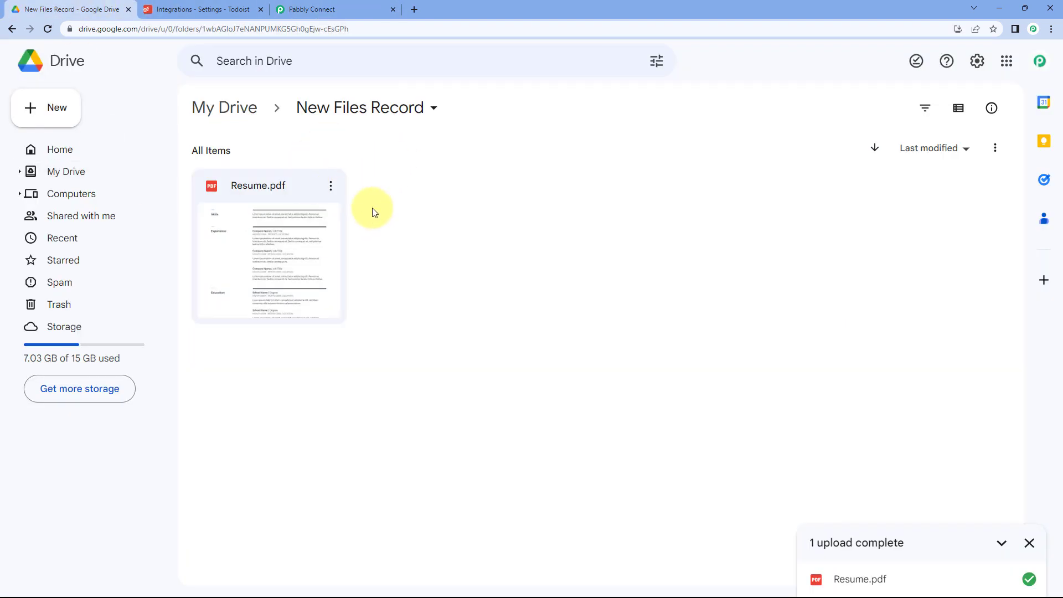
click(333, 7)
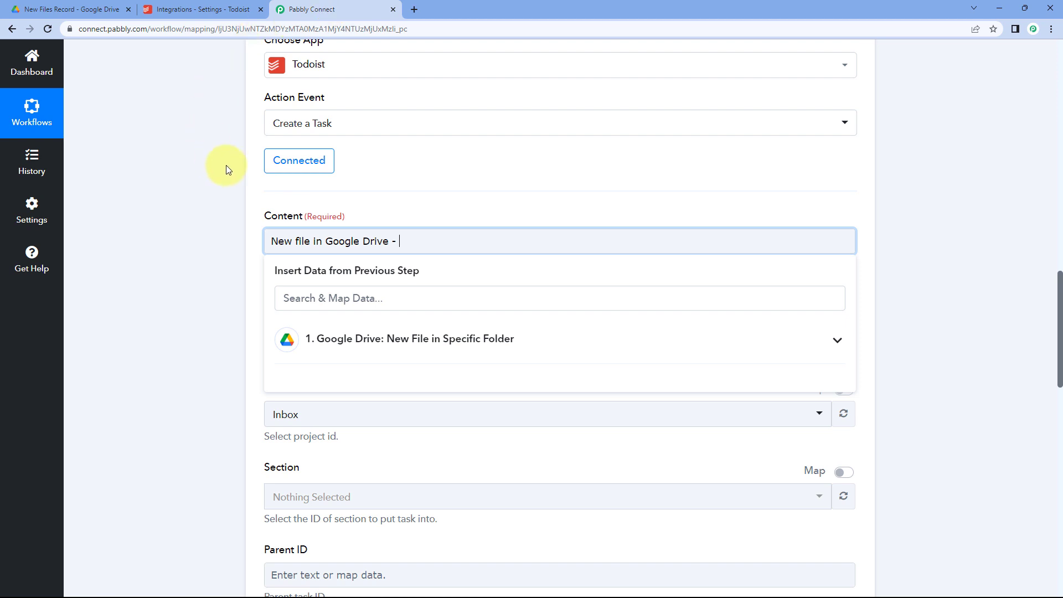
scroll(226, 165, up, 20)
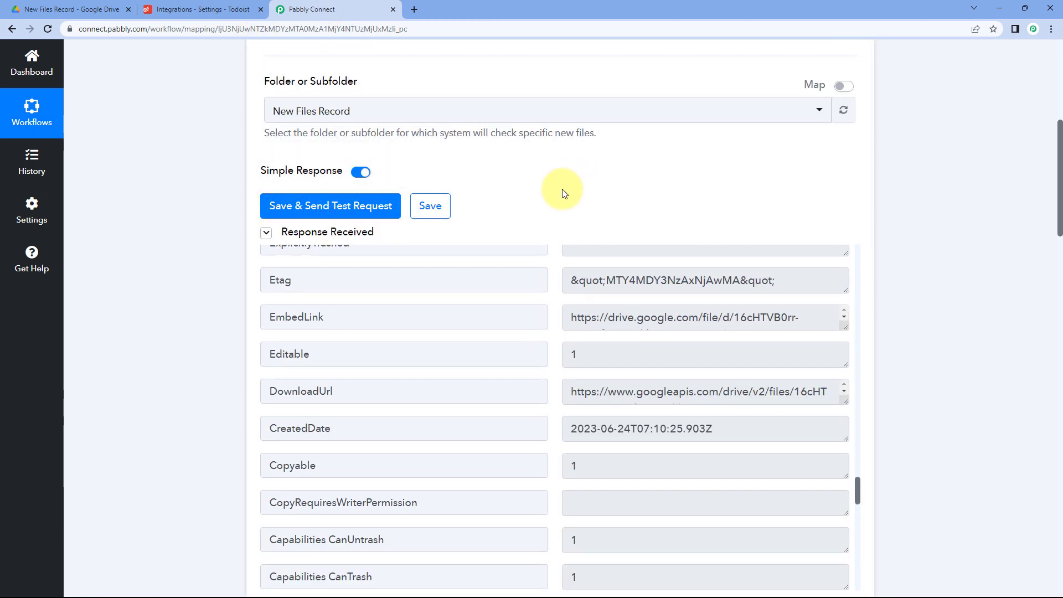
scroll(563, 192, down, 2)
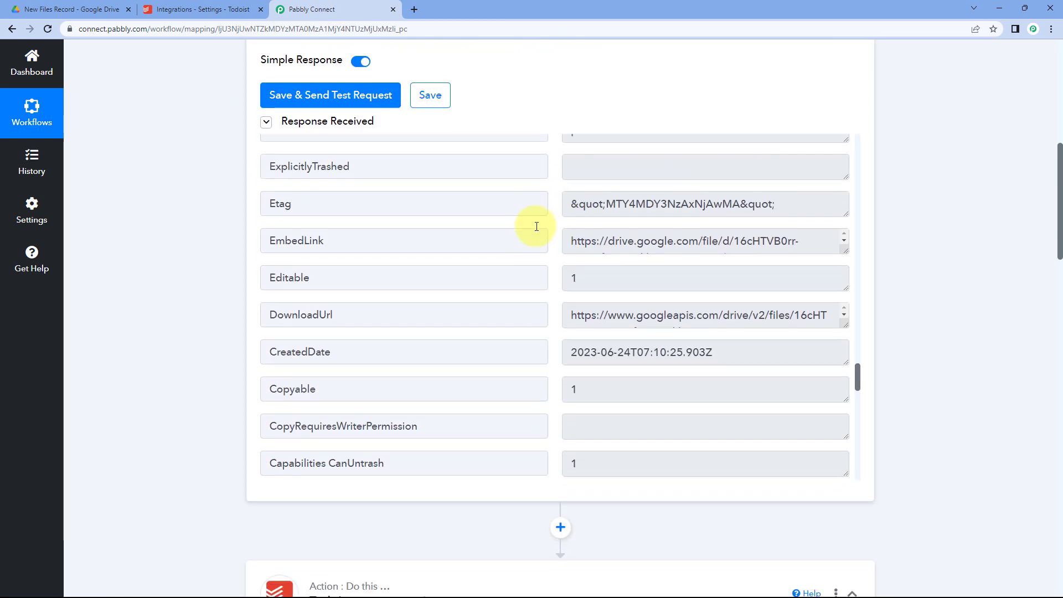
scroll(548, 276, up, 8)
scroll(551, 289, up, 12)
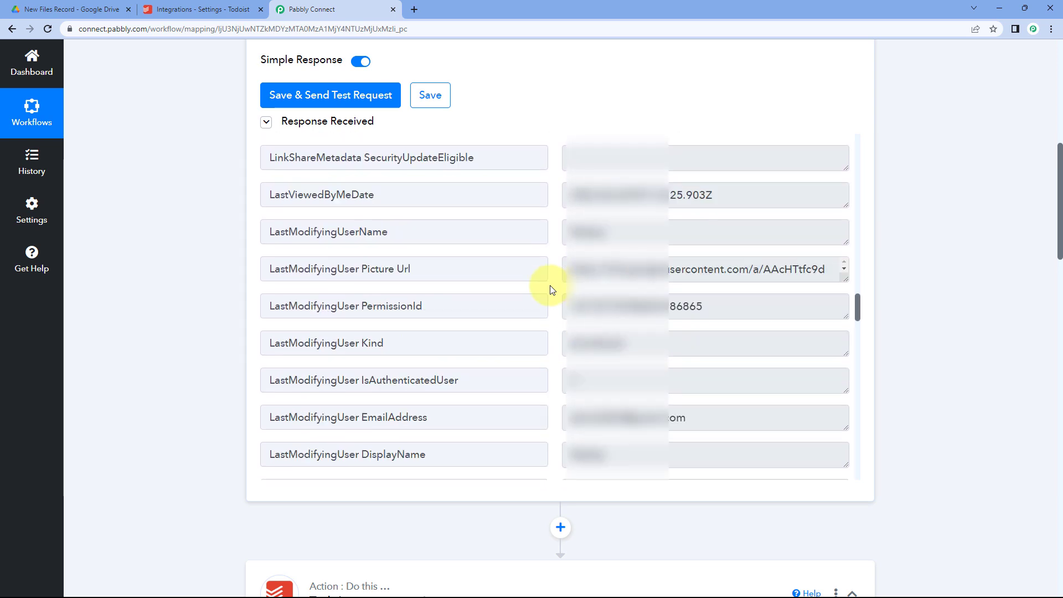
scroll(551, 289, up, 2)
scroll(551, 284, down, 2)
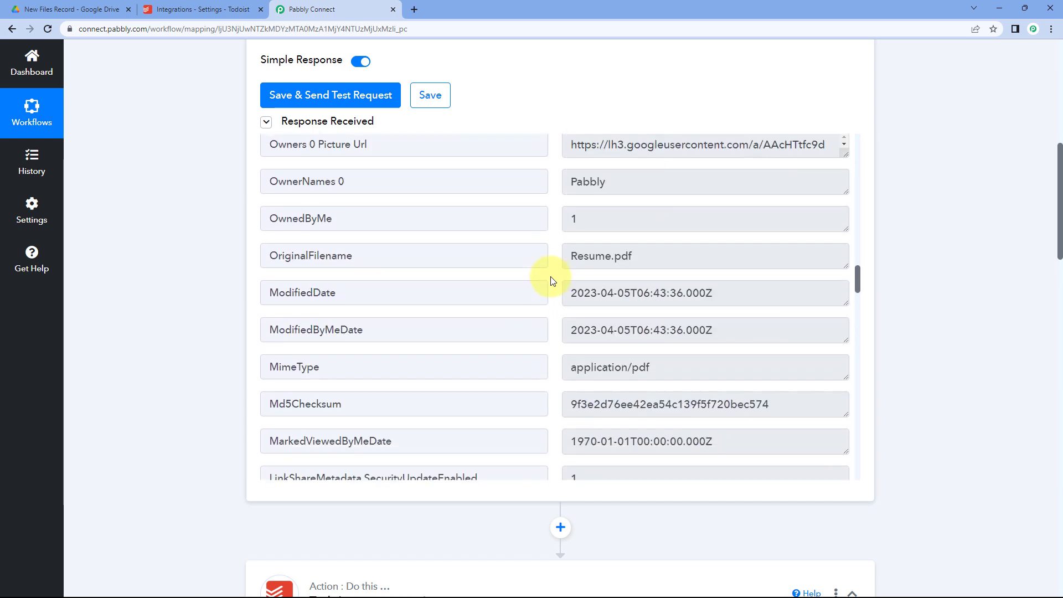
drag(650, 254, 560, 256)
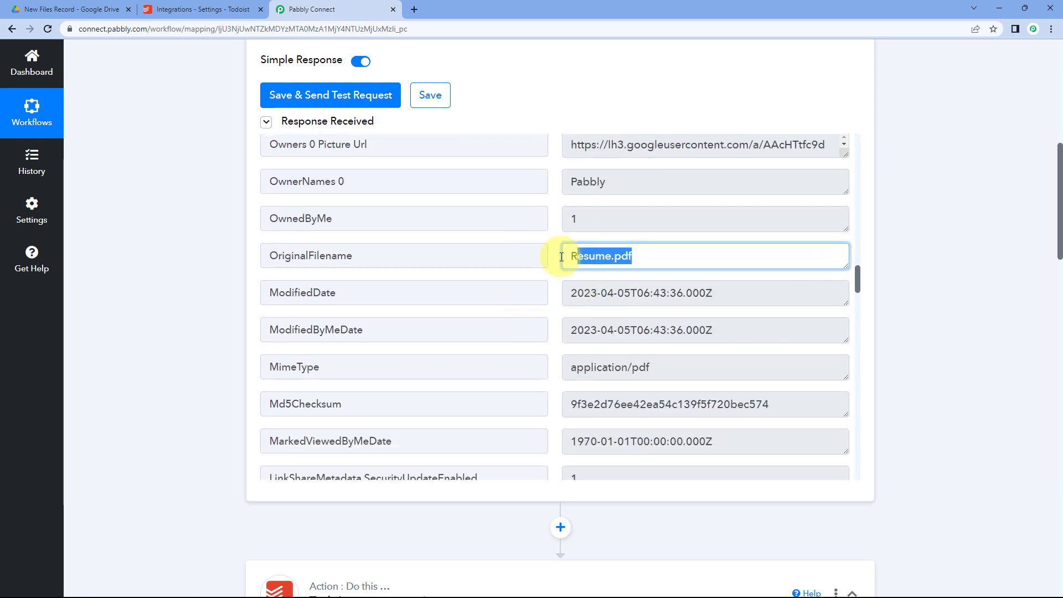
click(553, 257)
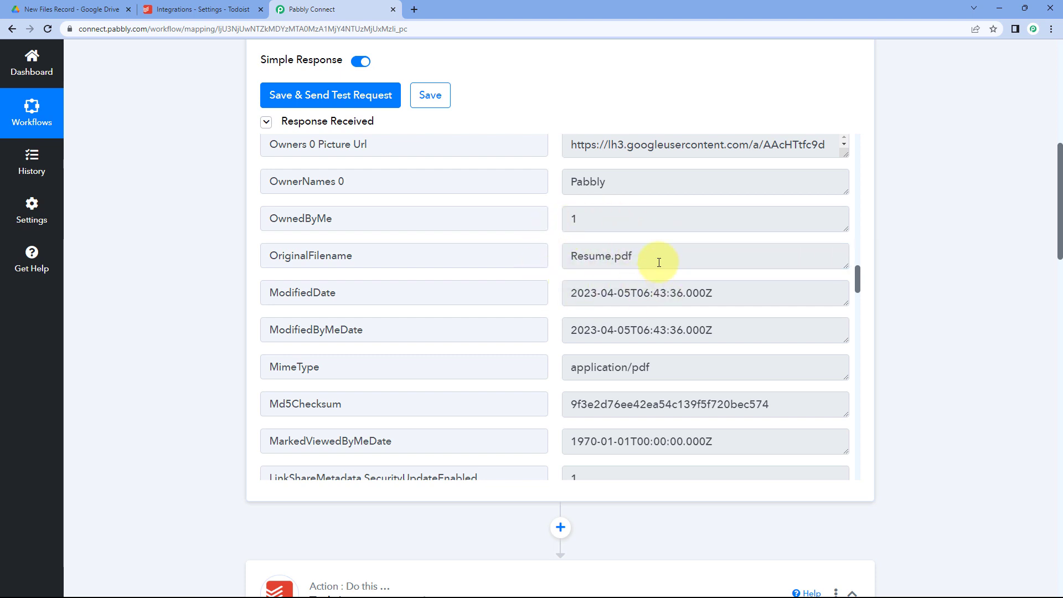
scroll(201, 258, down, 12)
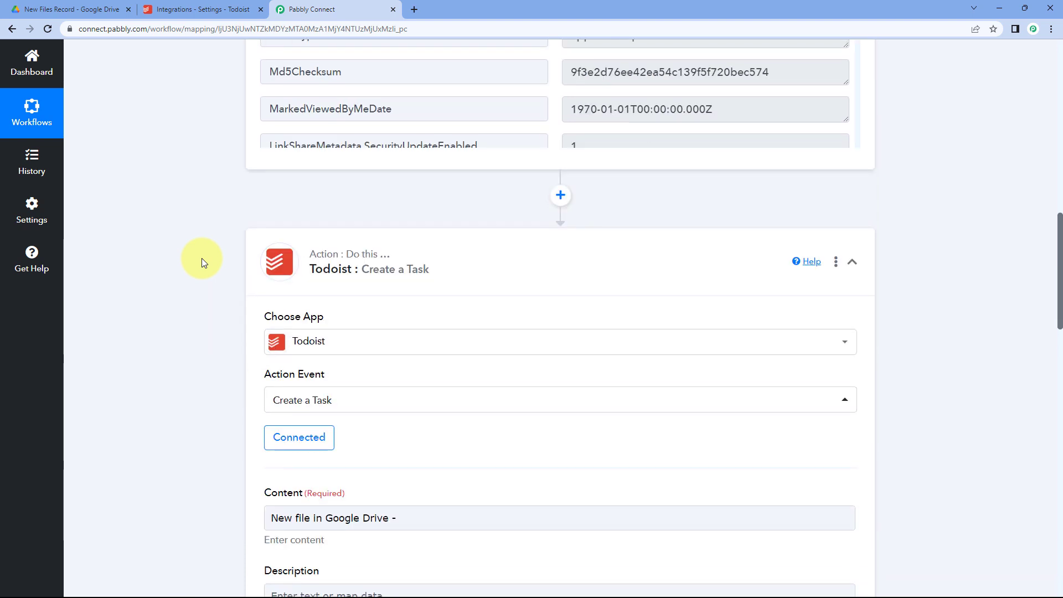
Append the Drive trigger's OriginalFilename (Resume.pdf) after 'New file in Google Drive -' in Content.
click(453, 184)
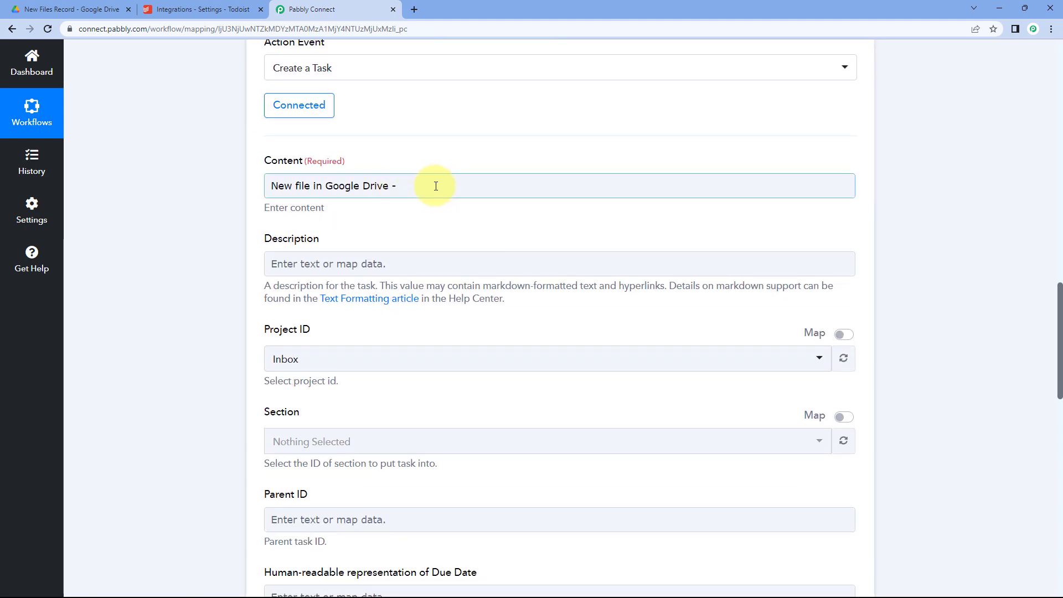
click(429, 187)
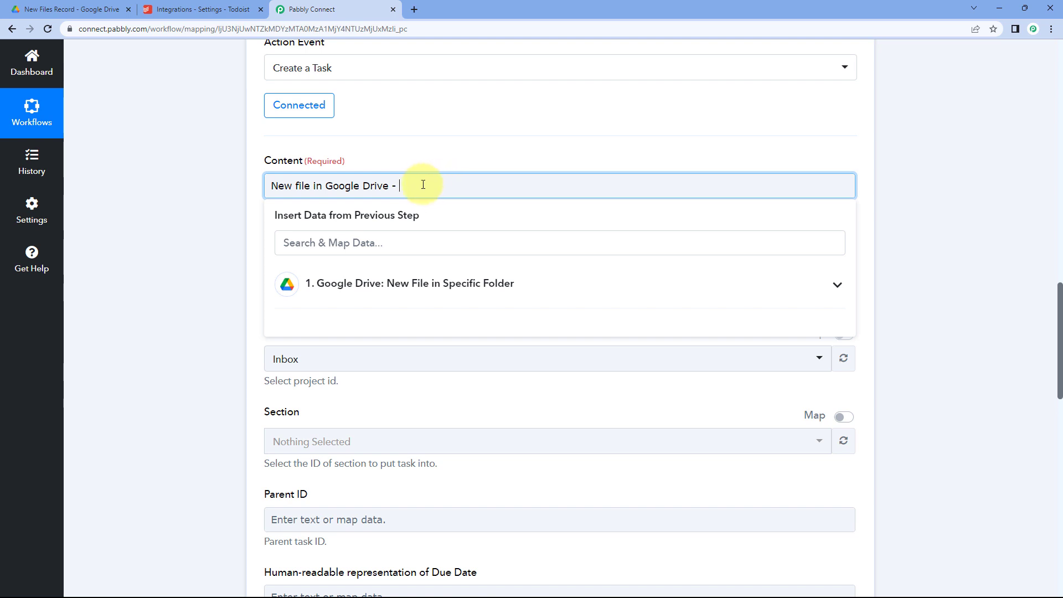
click(455, 298)
scroll(246, 288, down, 1)
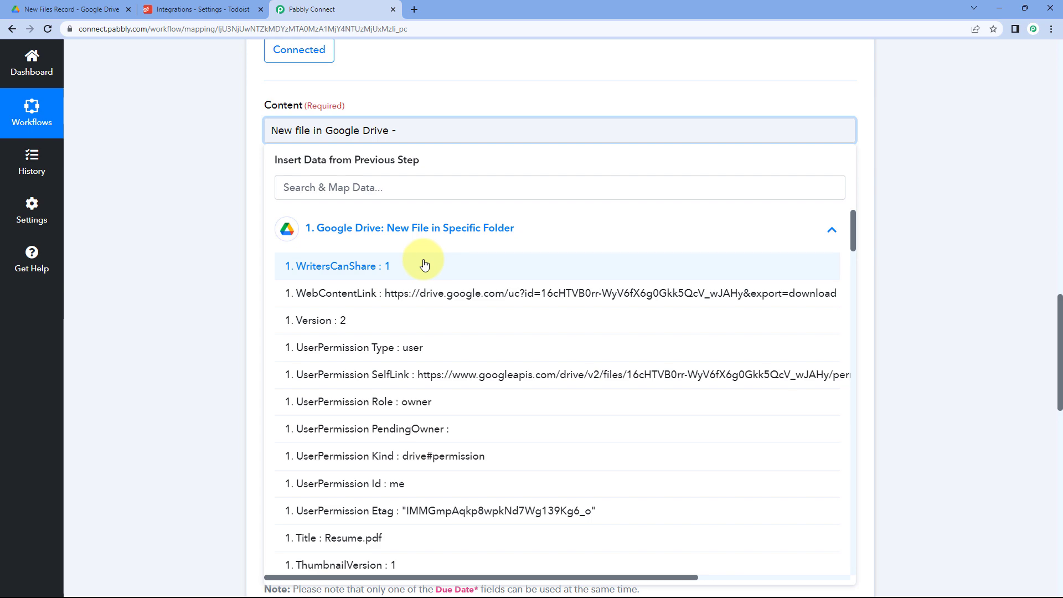
scroll(424, 264, down, 8)
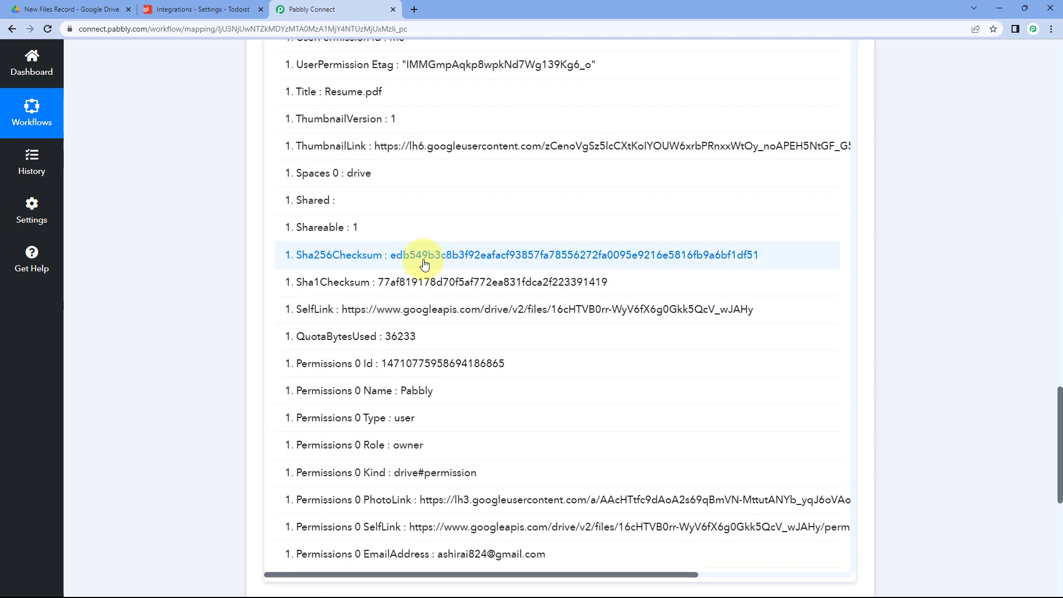
scroll(425, 264, down, 8)
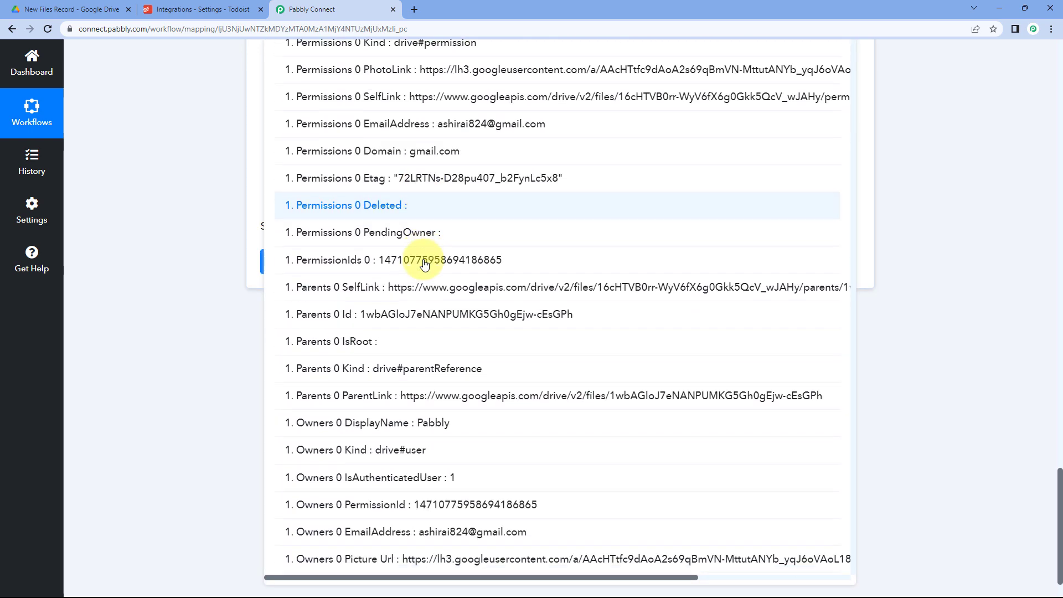
scroll(424, 264, down, 6)
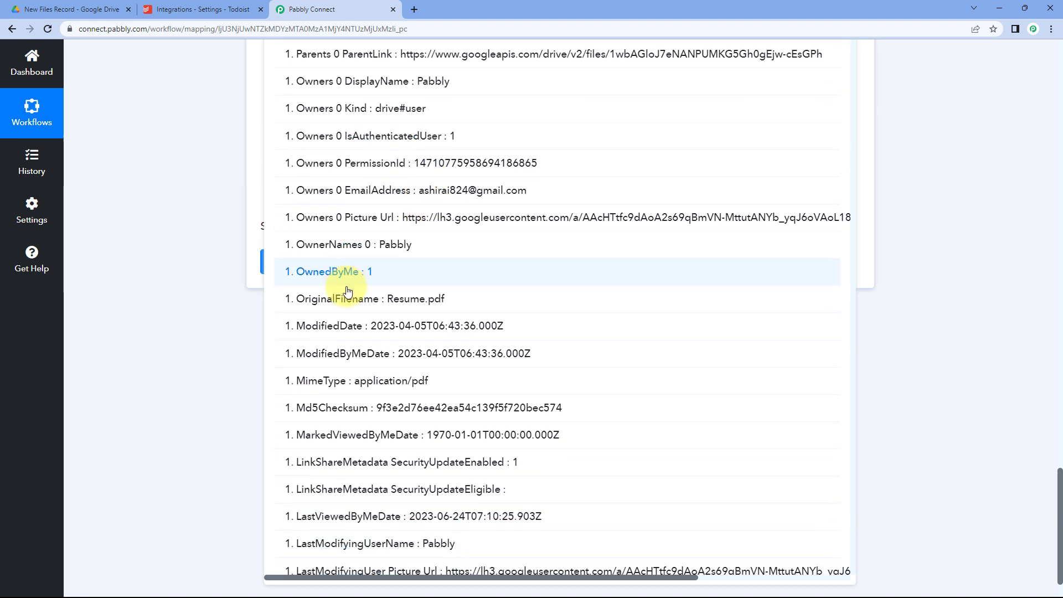
click(399, 305)
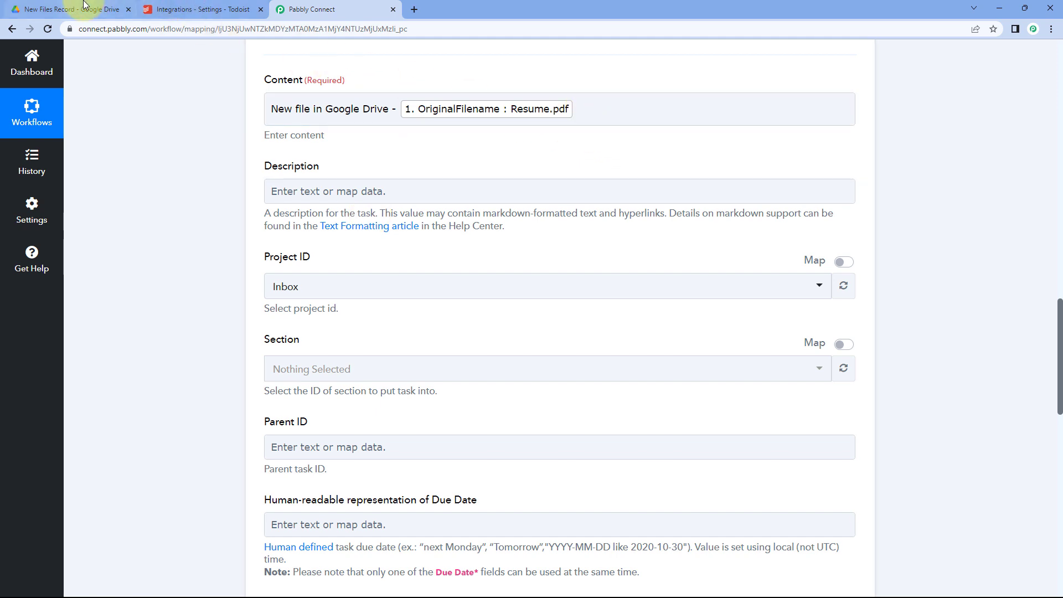
click(101, 7)
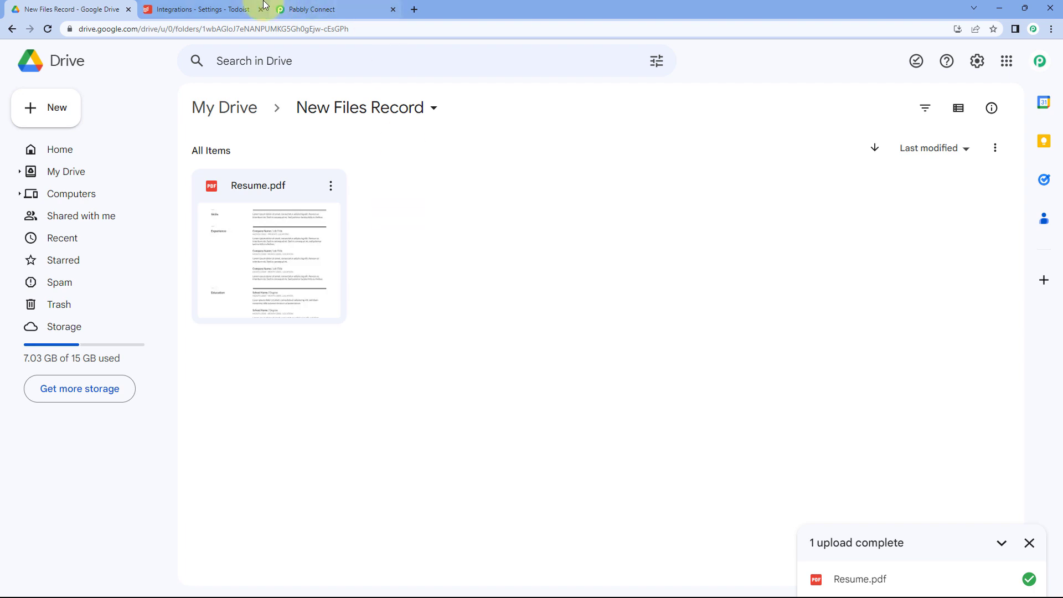
click(306, 9)
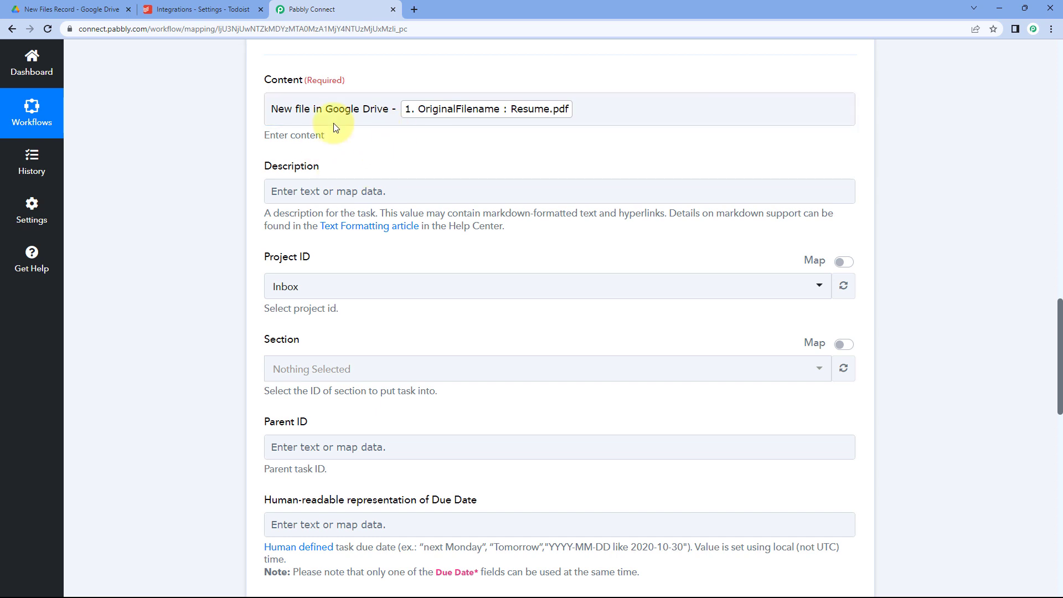
Write the Description 'New file in Google Drive:' with File Name:, File URL:, Upload Date & Time: lines.
click(341, 194)
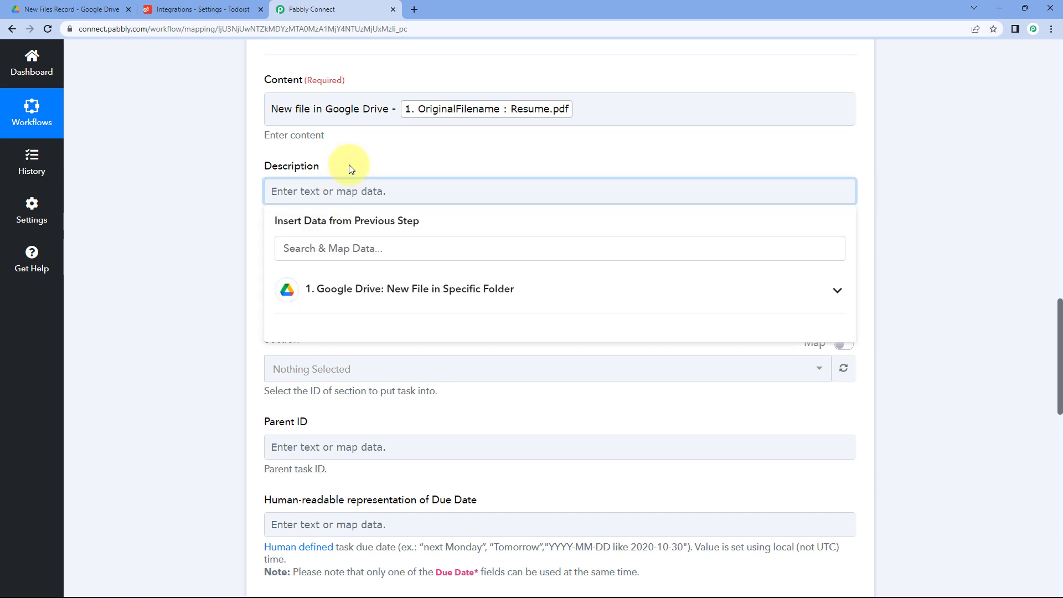
text(New file in Goog)
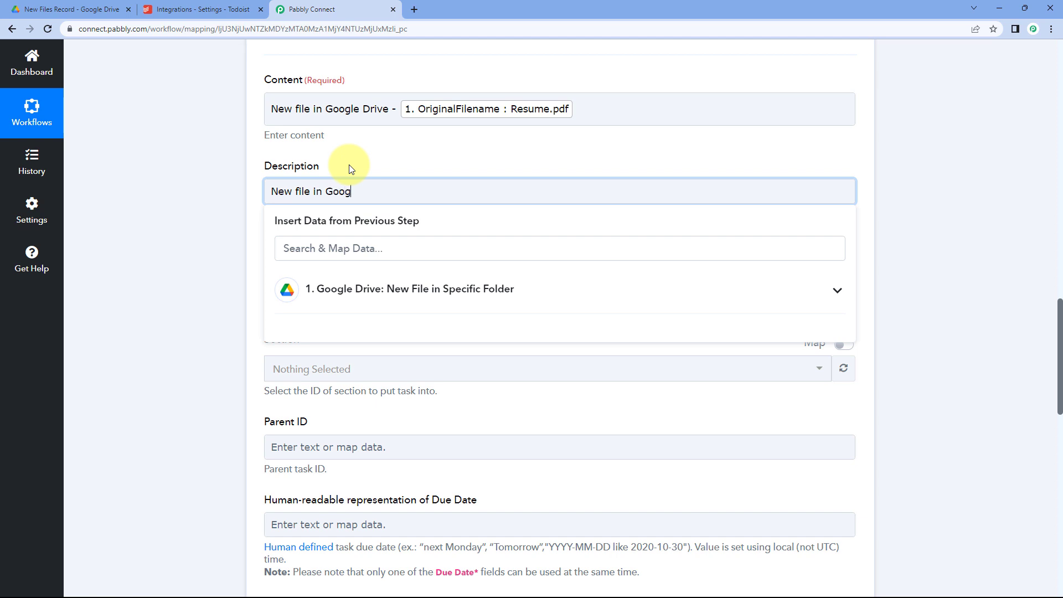
text(le Drive:)
key(Return)
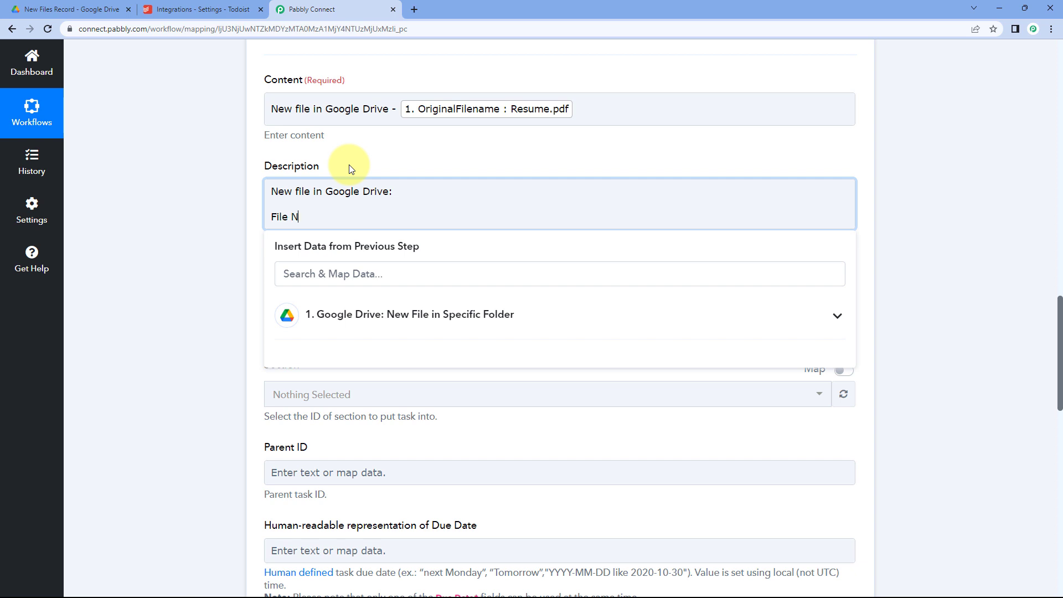
key(Return)
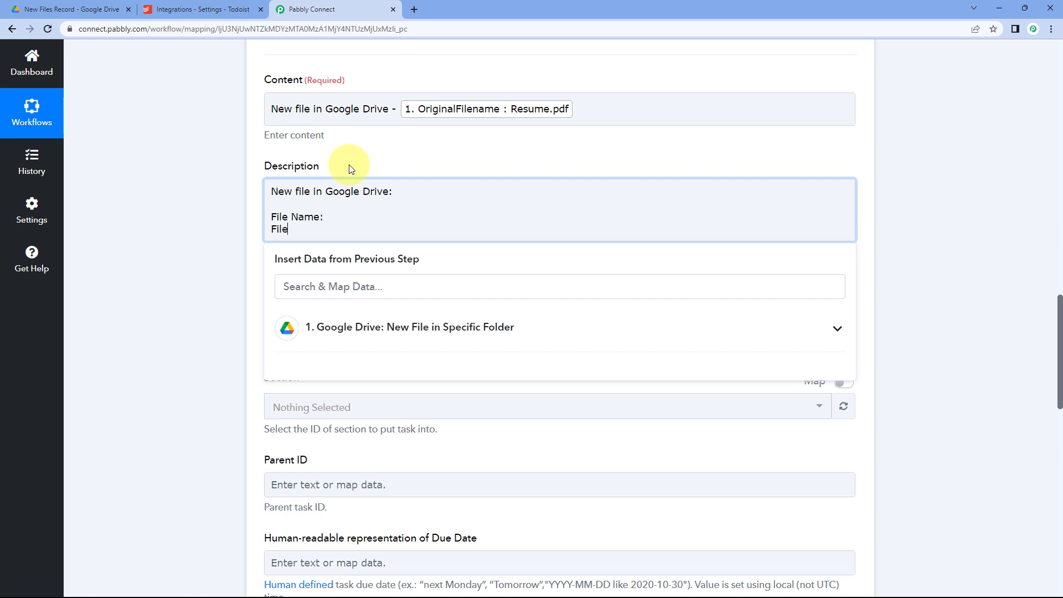
key(Return)
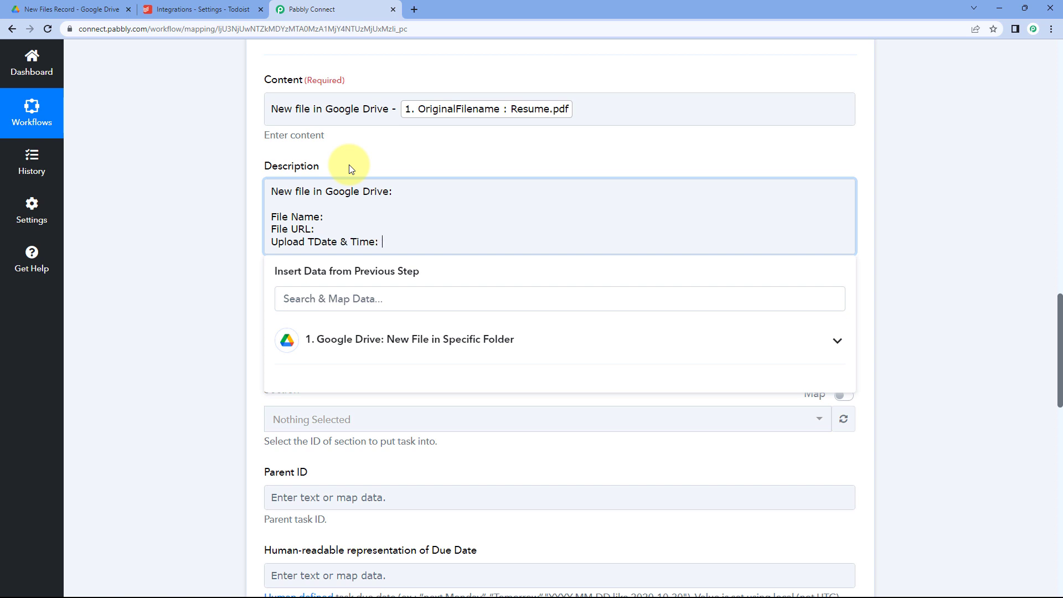
click(315, 242)
key(BackSpace)
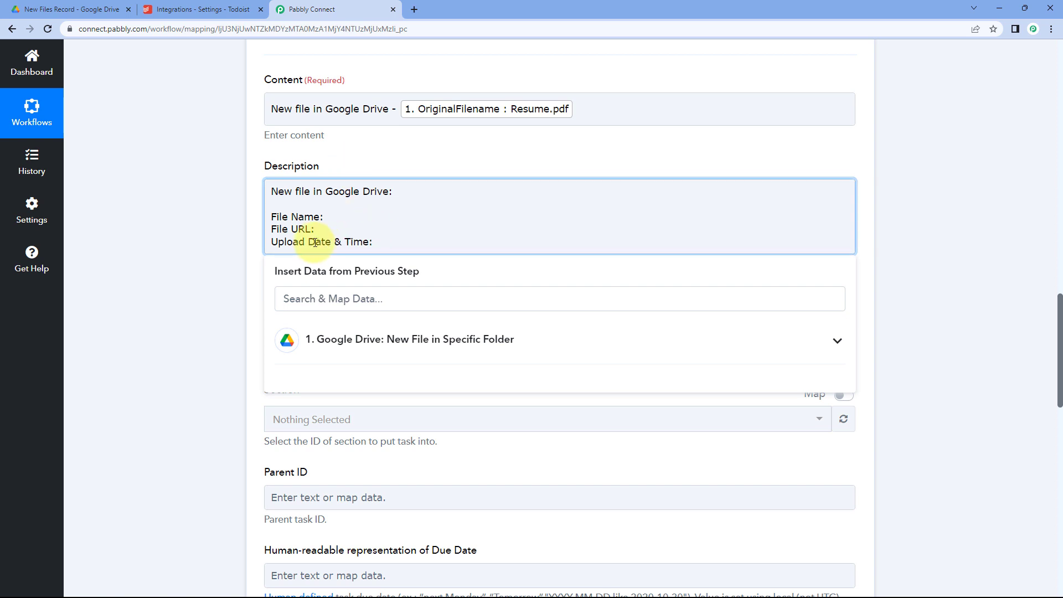
click(198, 207)
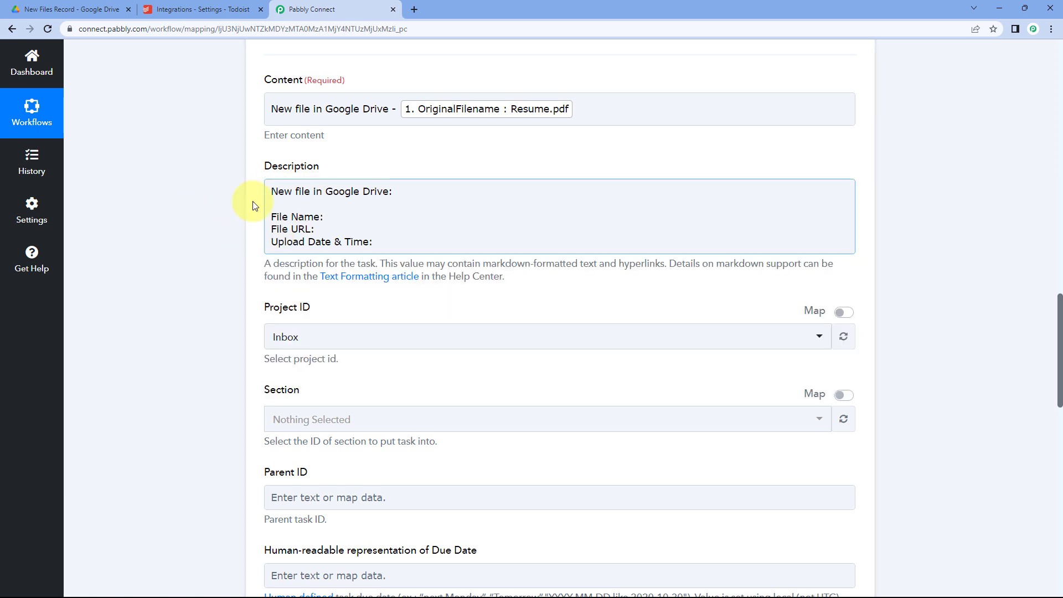
click(336, 217)
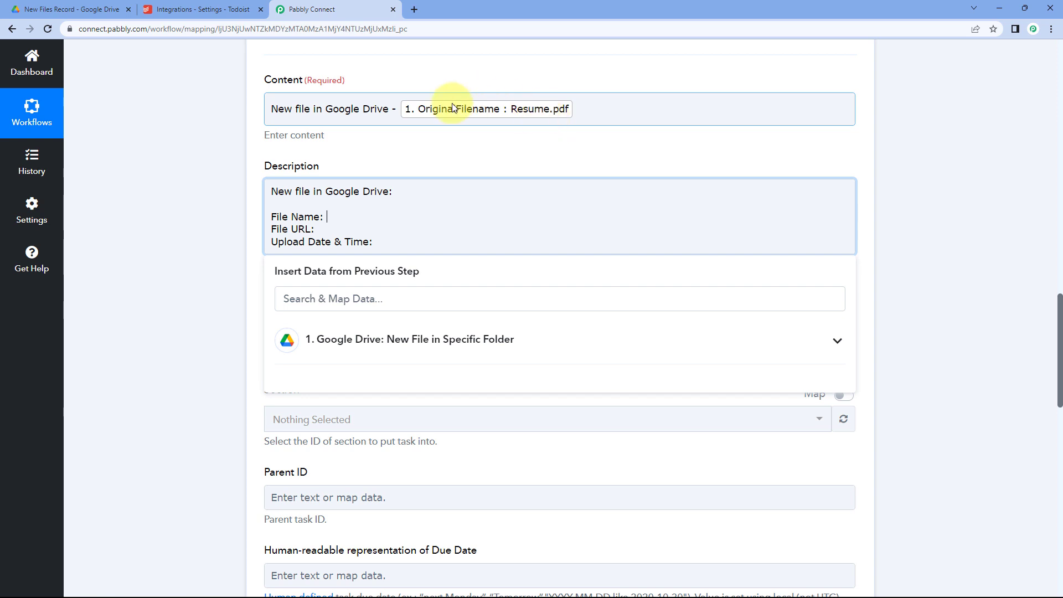
Insert the Drive file's OriginalFilename after File Name: in the Description.
click(387, 329)
scroll(187, 294, down, 2)
scroll(451, 321, down, 1)
scroll(451, 321, down, 8)
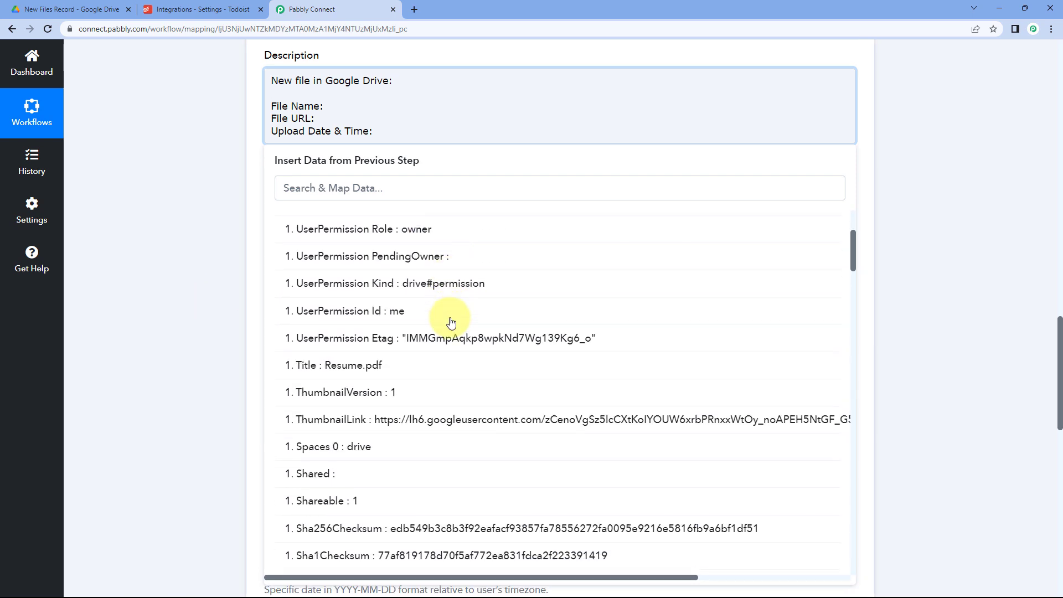
scroll(446, 312, down, 8)
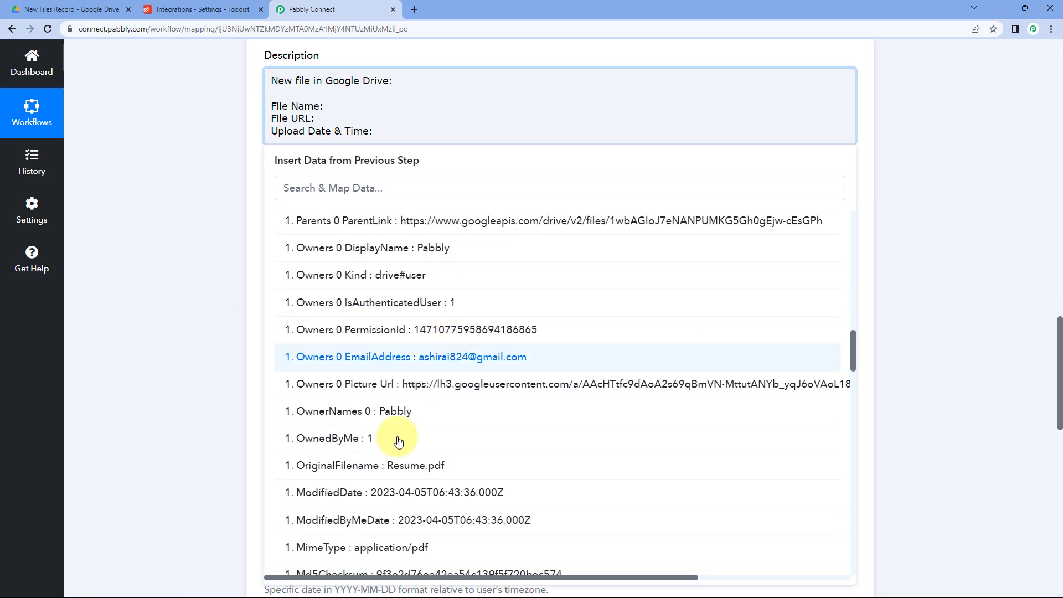
click(396, 470)
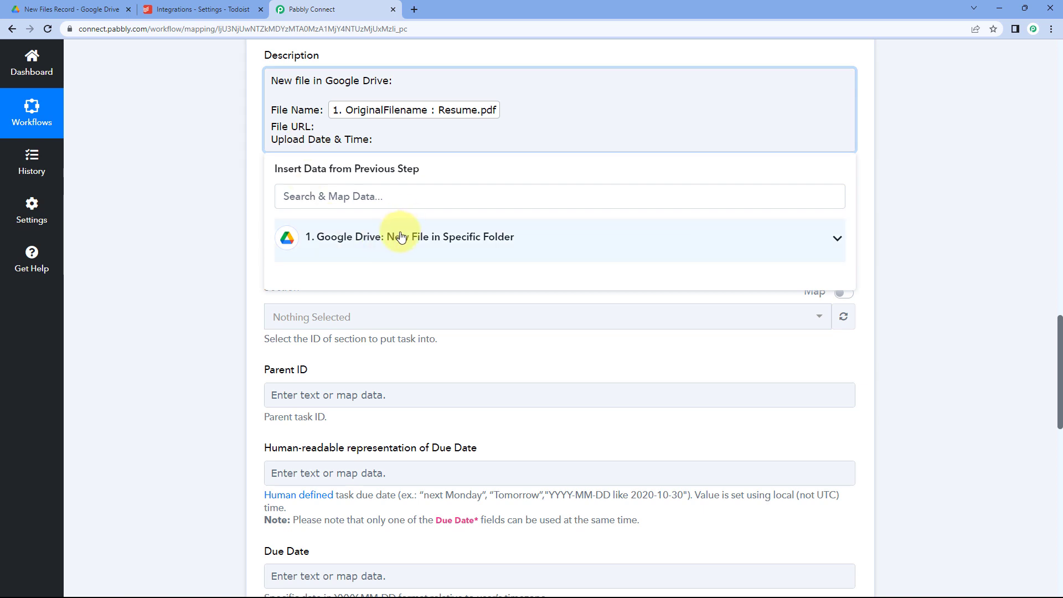
Insert the Drive file's WebContentLink after File URL: in the Description.
click(467, 237)
scroll(458, 297, down, 4)
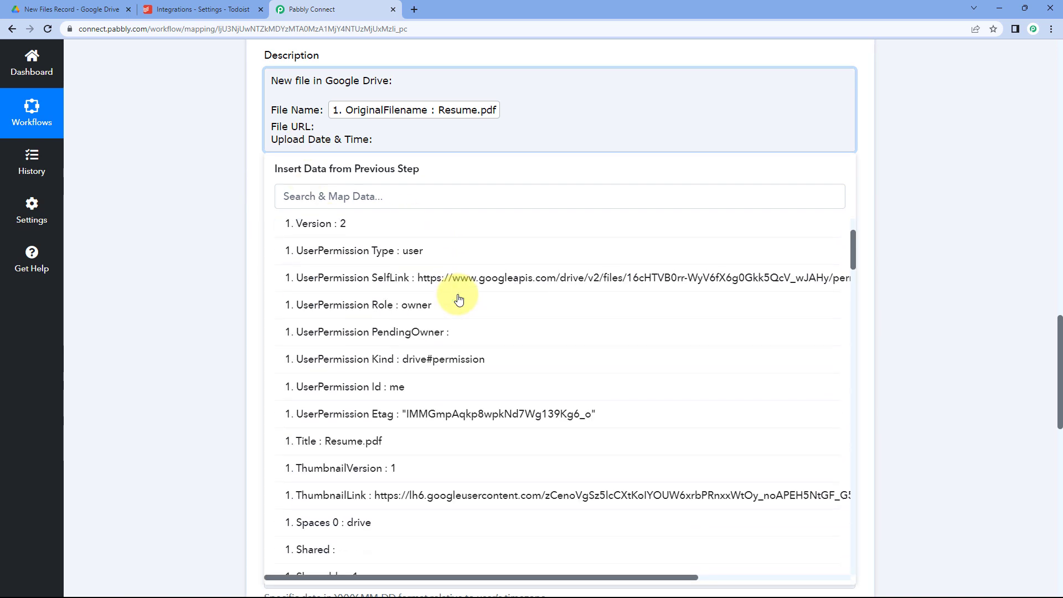
scroll(458, 298, down, 2)
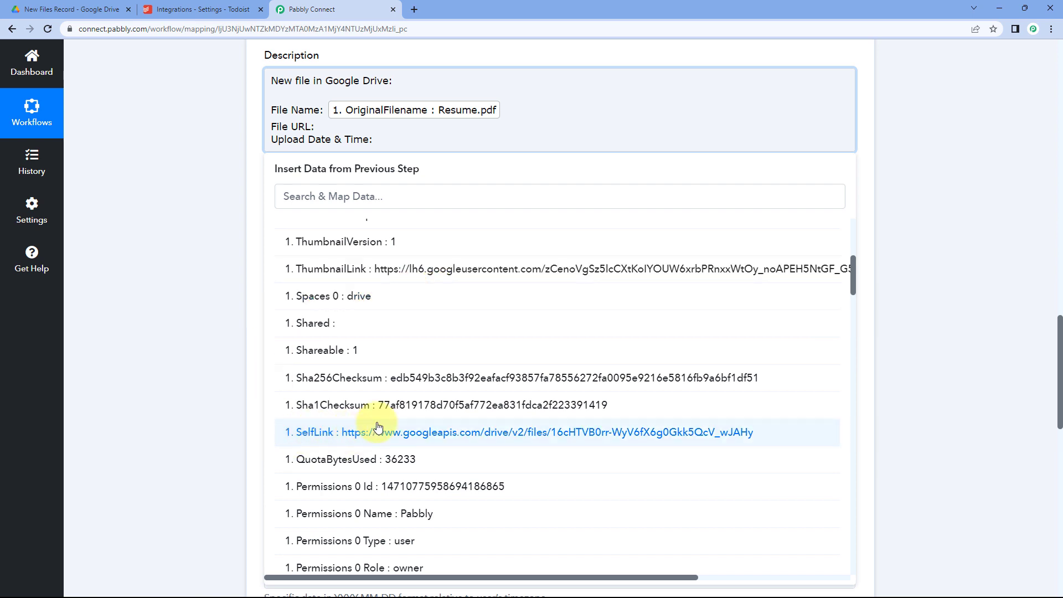
scroll(424, 431, up, 3)
scroll(424, 421, up, 3)
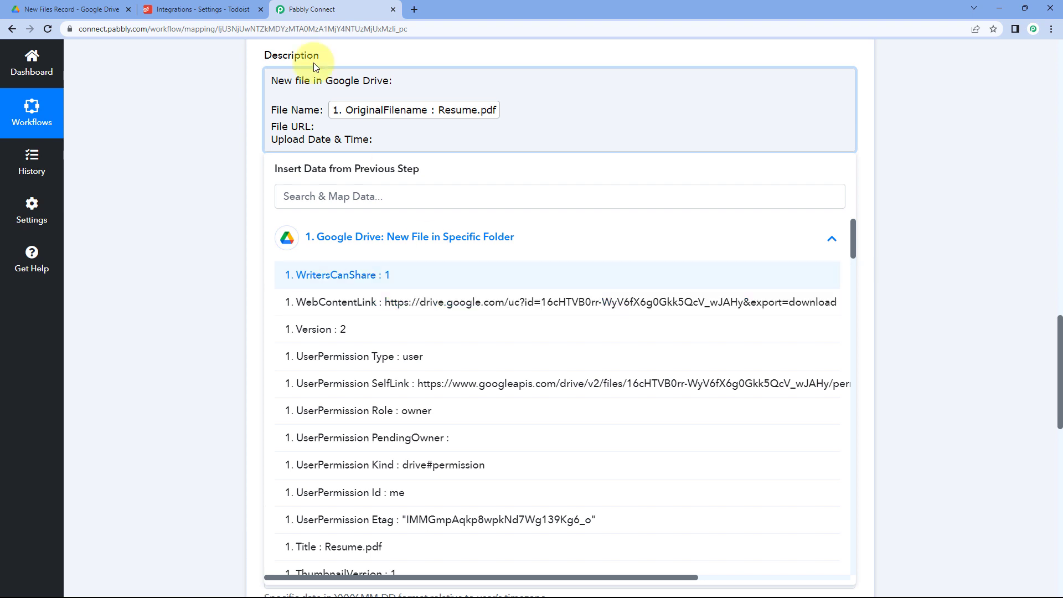
click(72, 9)
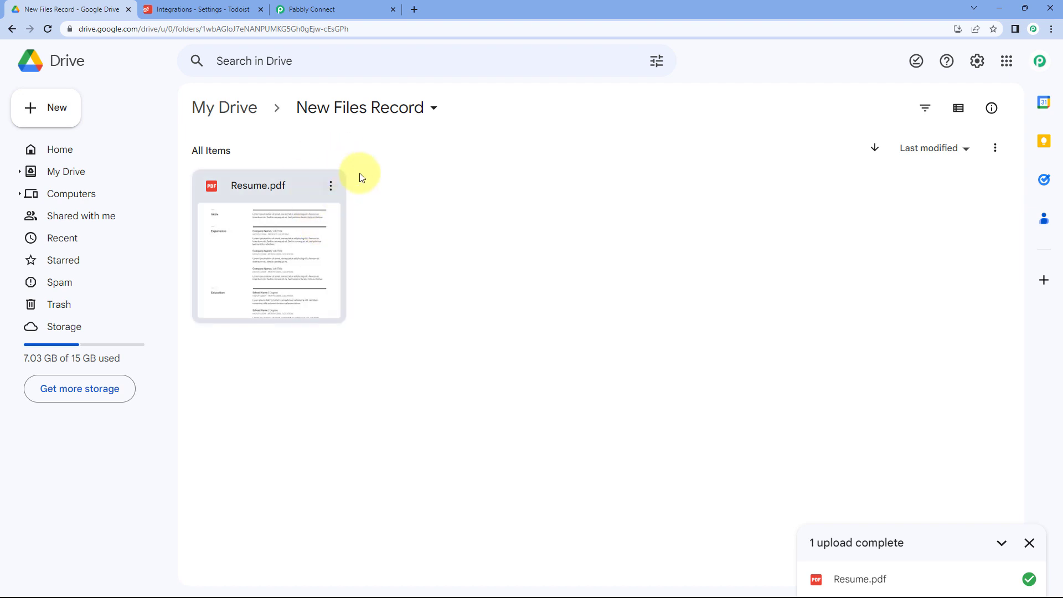
click(341, 6)
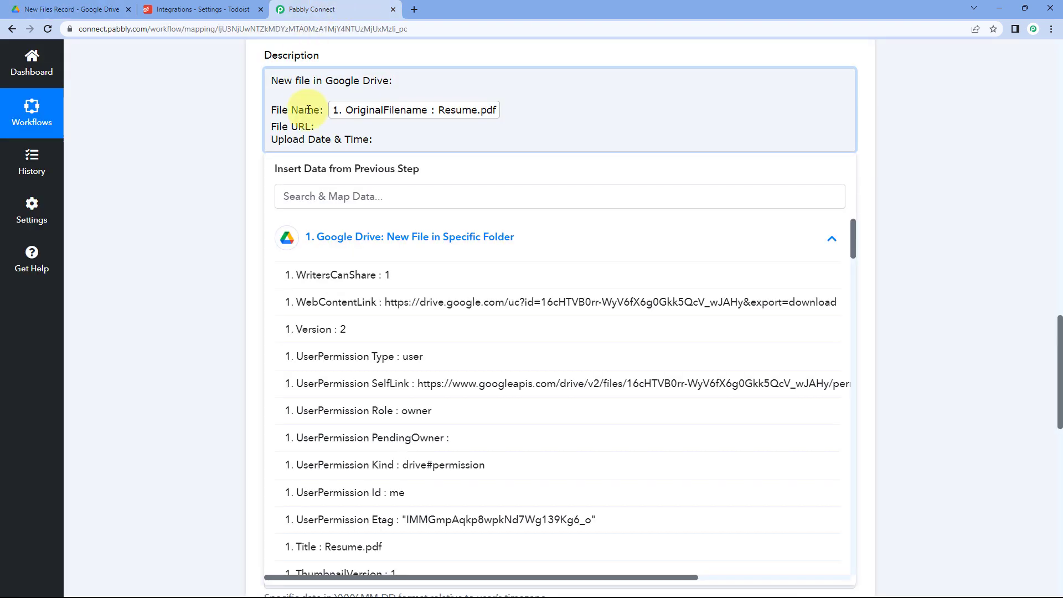
click(382, 305)
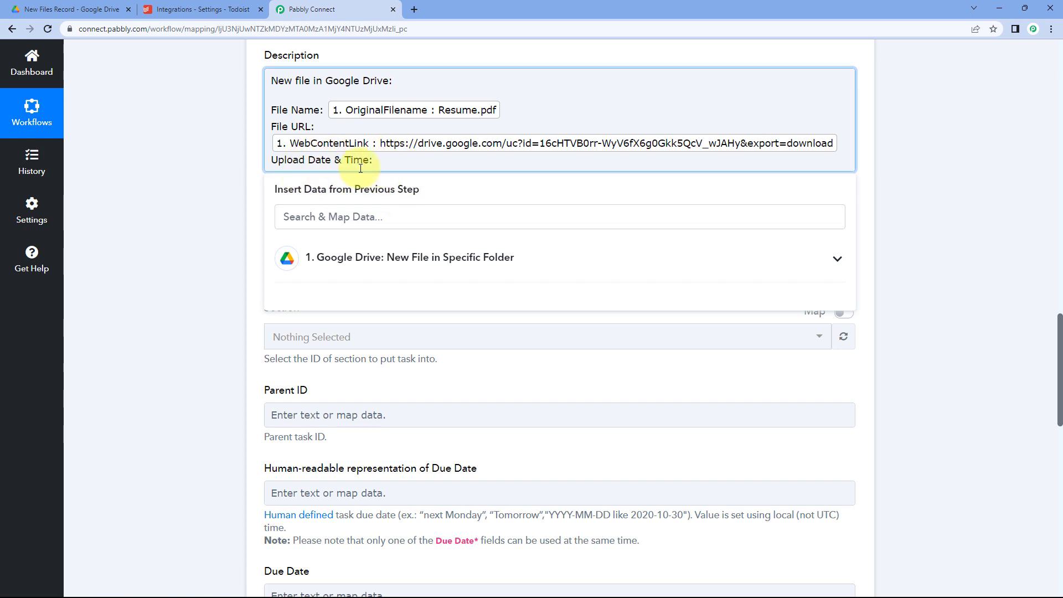
Map the Drive file's CreatedDate (2023-06-24T07:10:25.903Z) after Upload Date & Time: in the Description.
click(371, 257)
scroll(230, 281, down, 2)
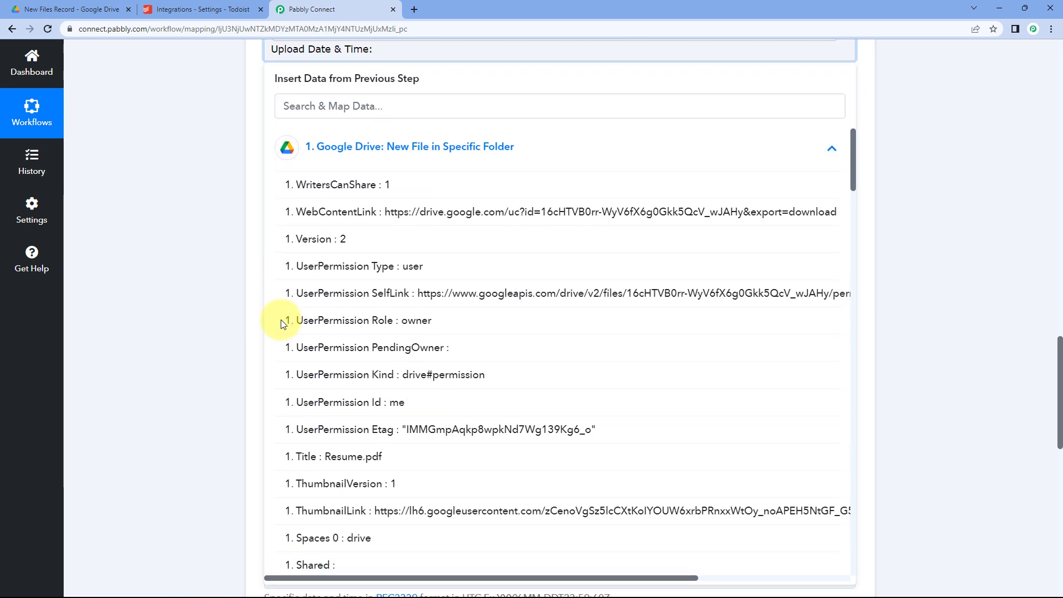
scroll(390, 268, down, 3)
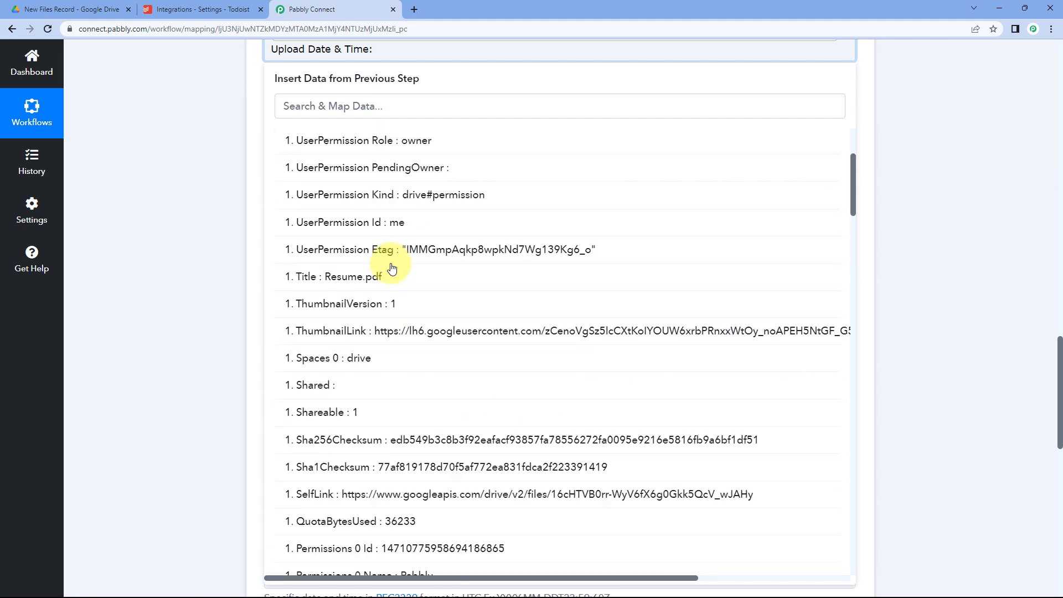
scroll(392, 268, down, 2)
scroll(392, 269, down, 5)
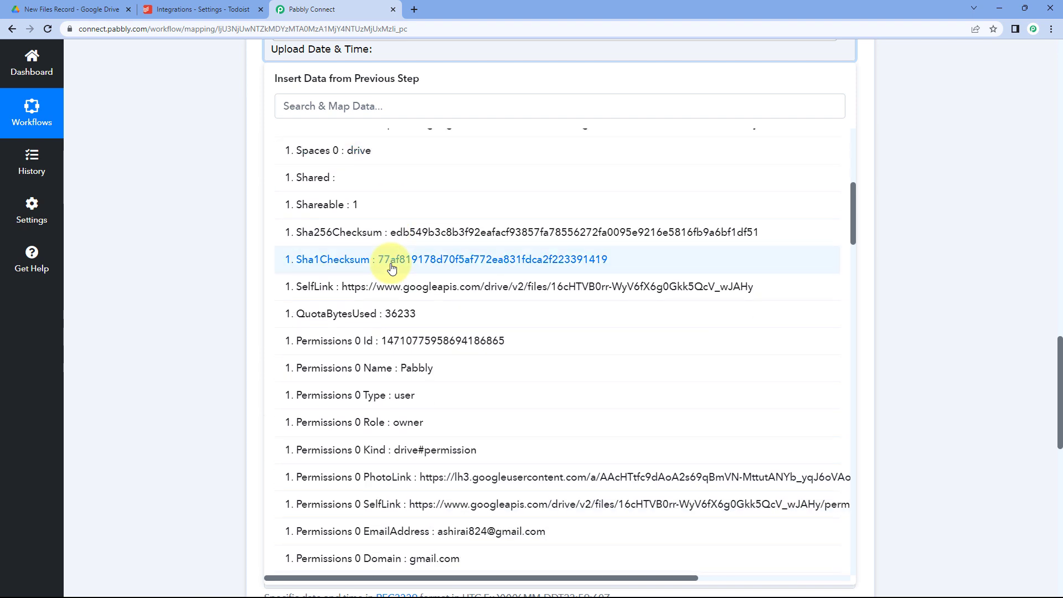
scroll(392, 268, down, 4)
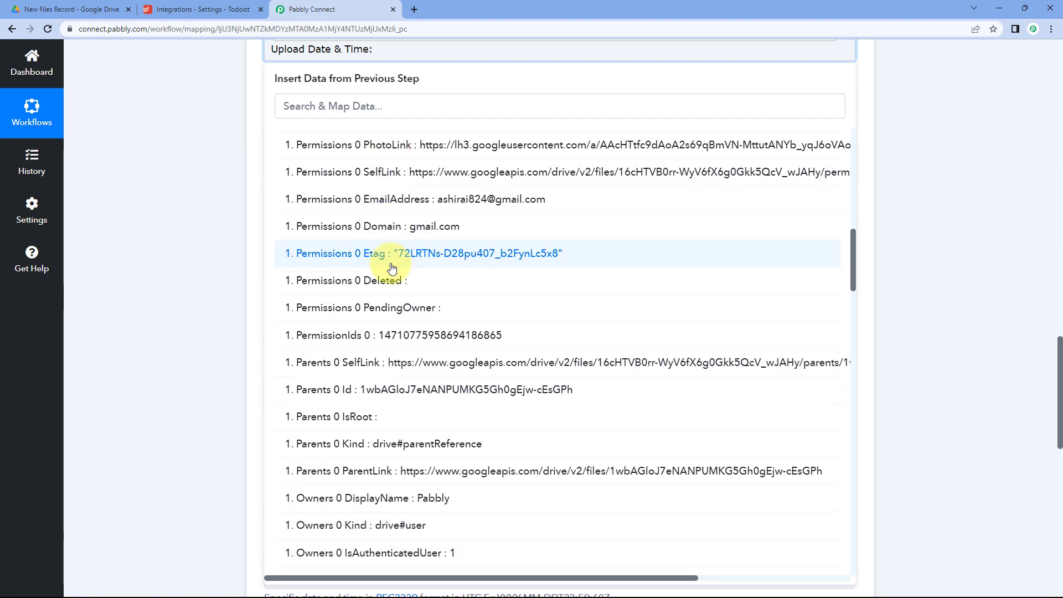
scroll(392, 268, down, 5)
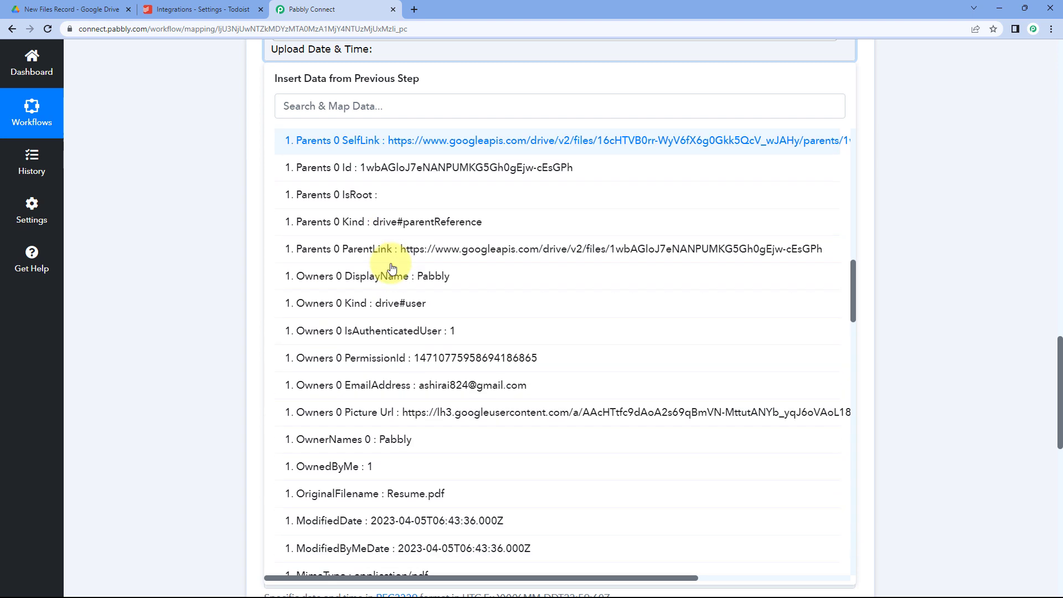
scroll(391, 269, down, 4)
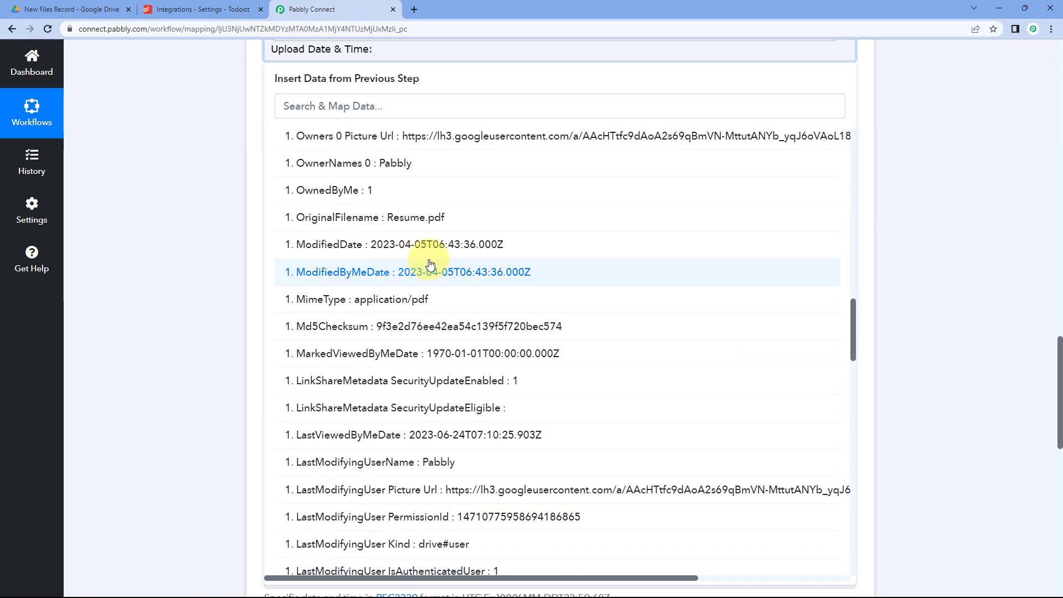
scroll(431, 263, down, 4)
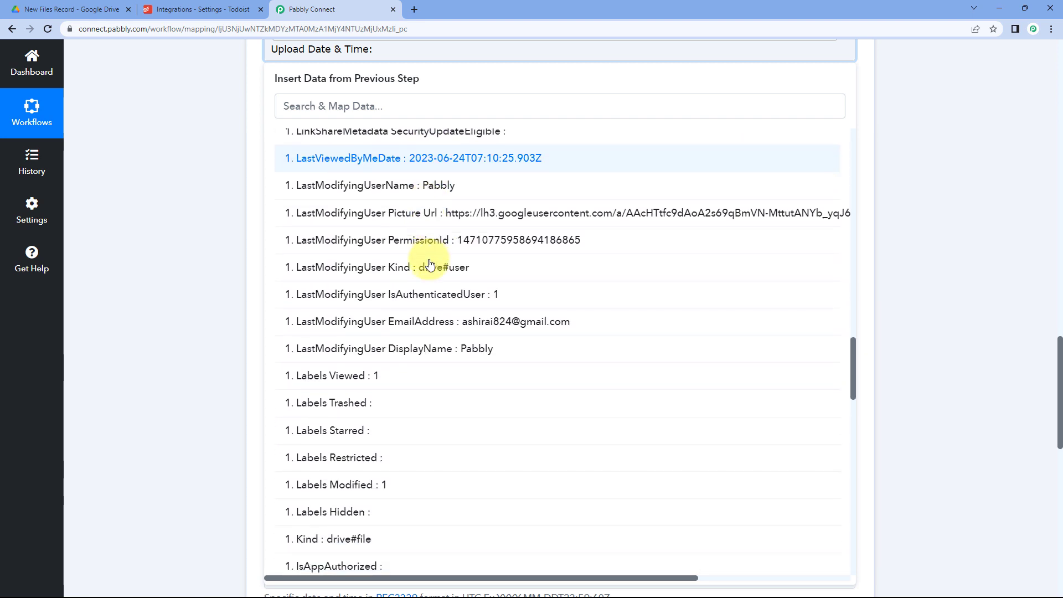
scroll(430, 265, down, 8)
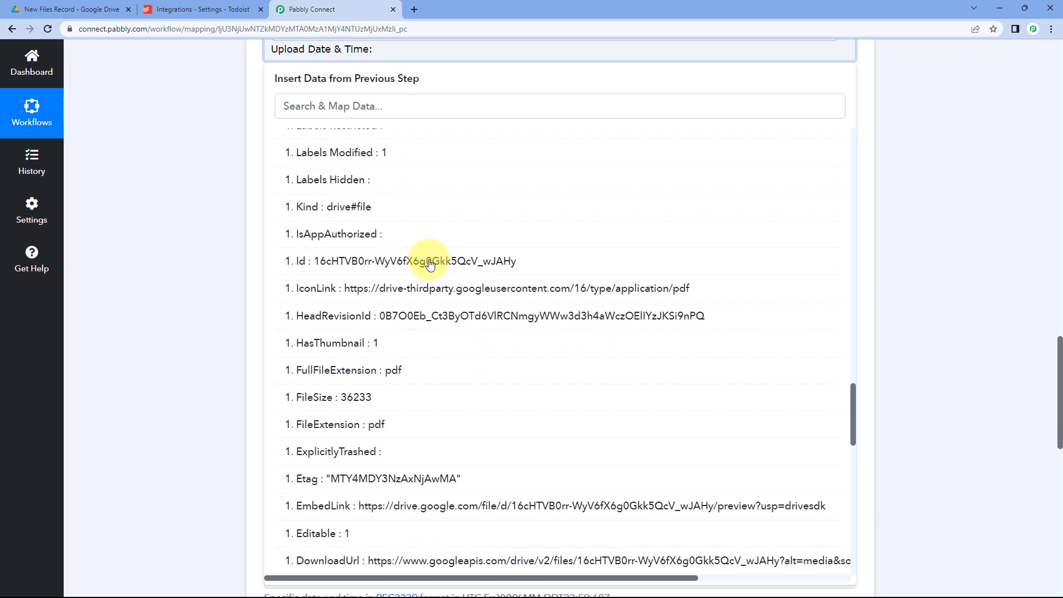
scroll(430, 265, down, 2)
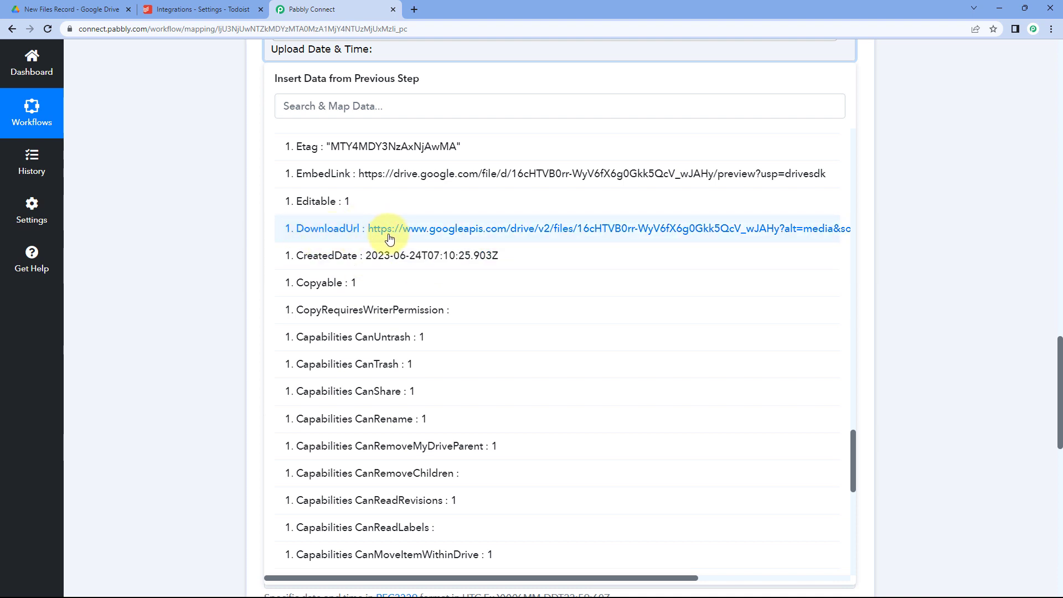
scroll(235, 178, up, 2)
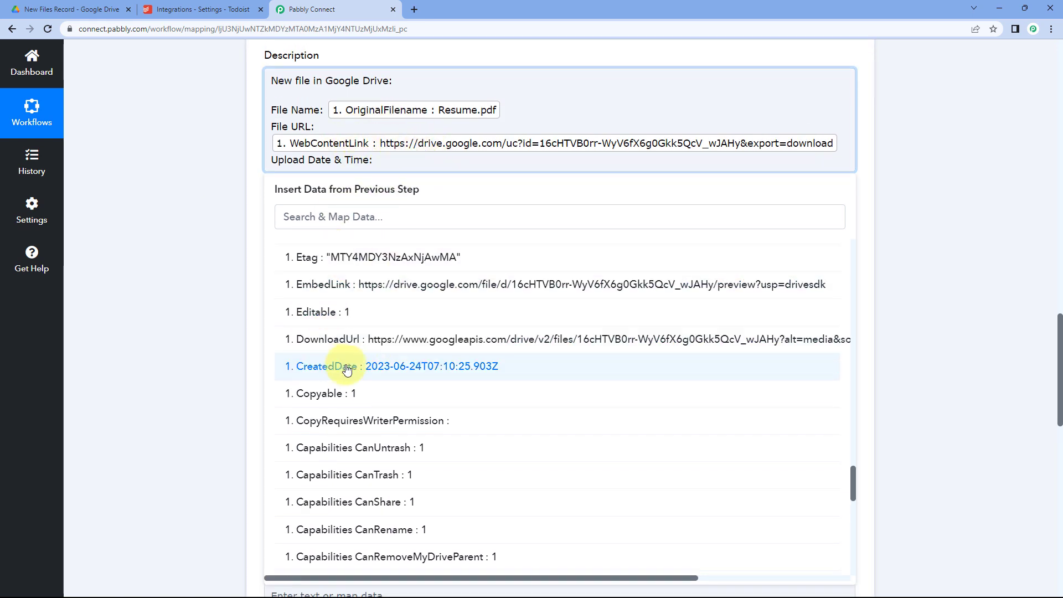
click(447, 371)
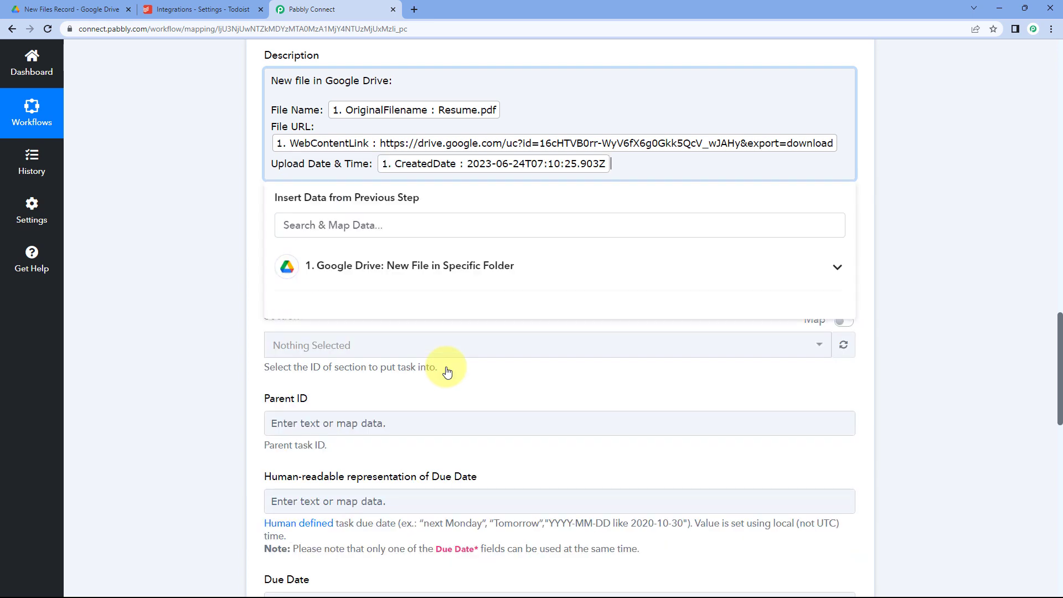
Close the Insert Data panel and review the mapped Content and Description of the Todoist action.
click(183, 206)
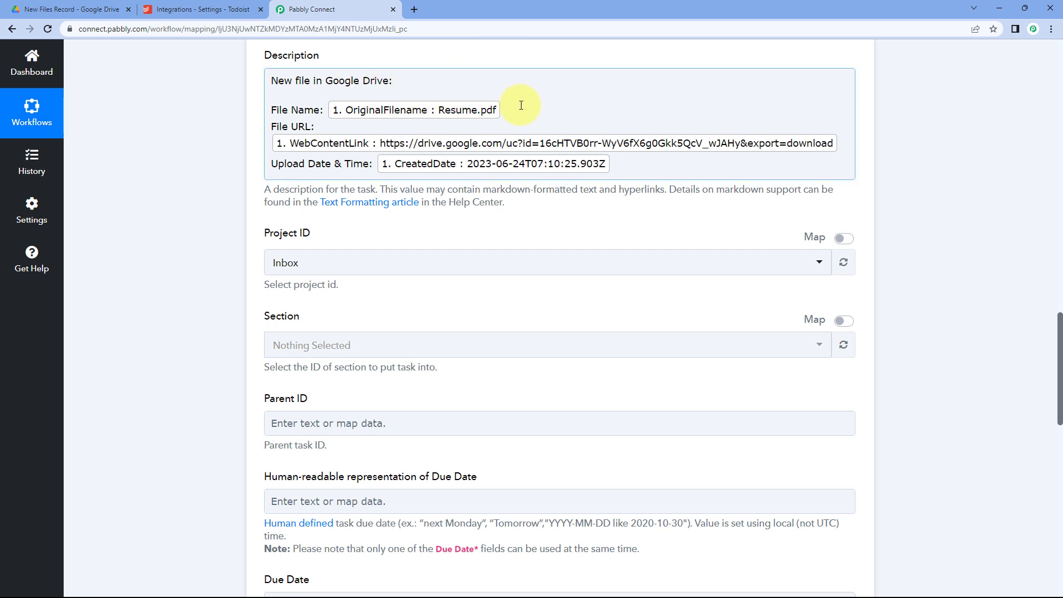
scroll(521, 105, up, 2)
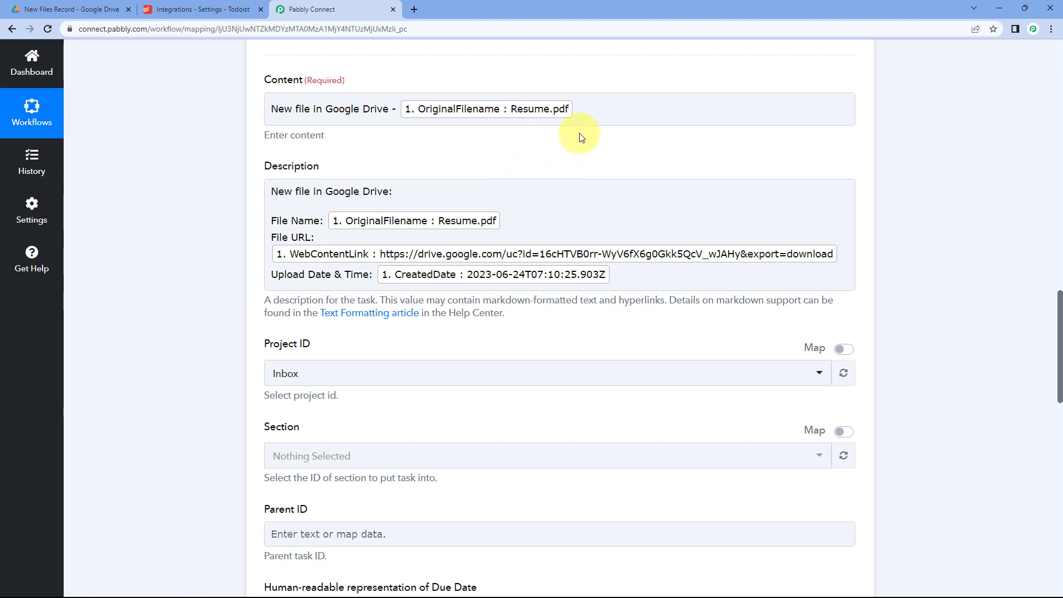
scroll(543, 193, up, 5)
scroll(543, 192, up, 5)
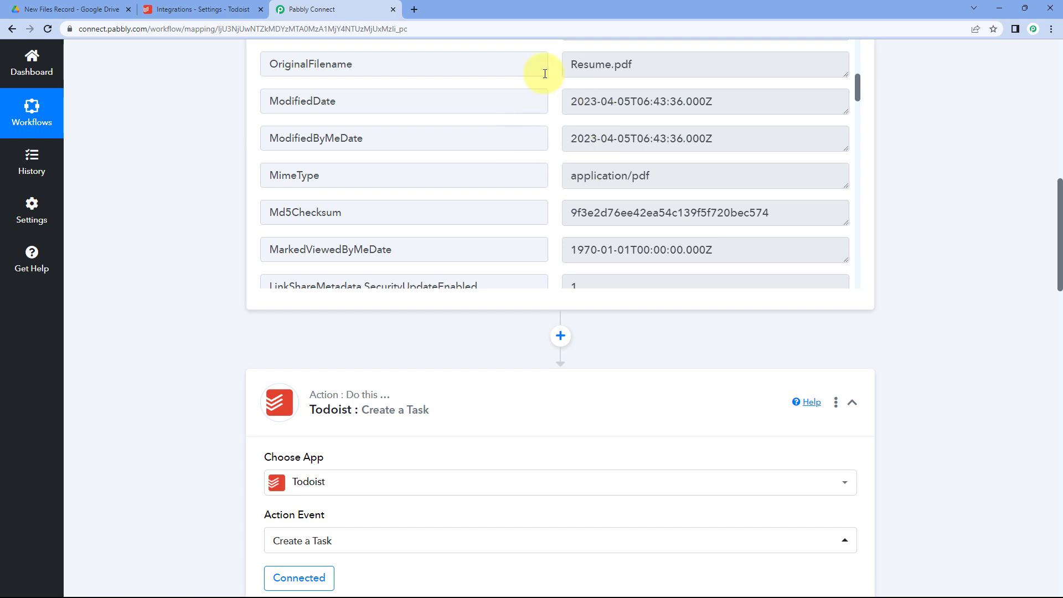
scroll(211, 179, down, 10)
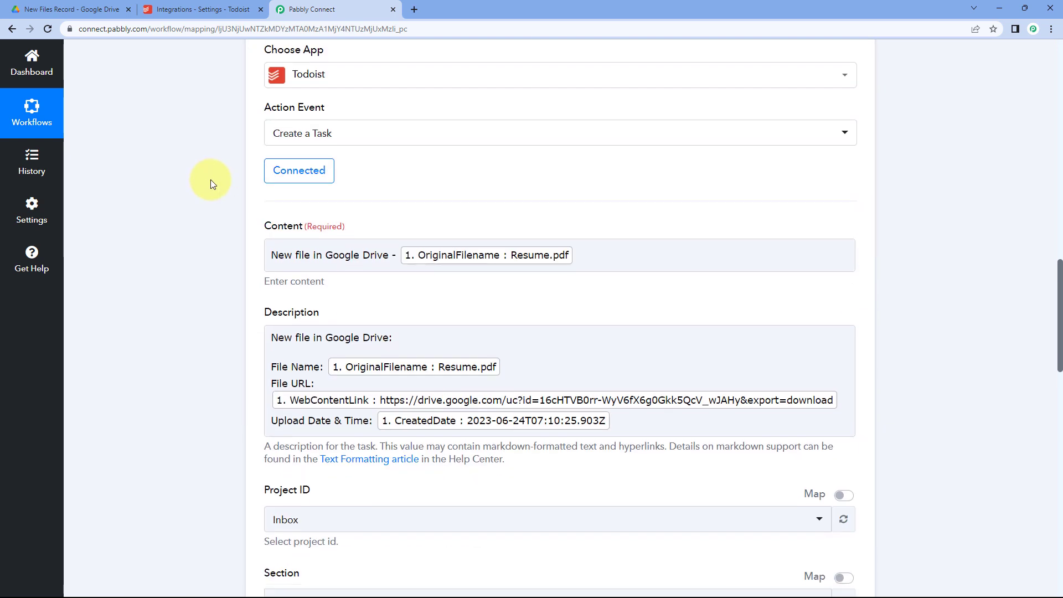
scroll(244, 220, down, 2)
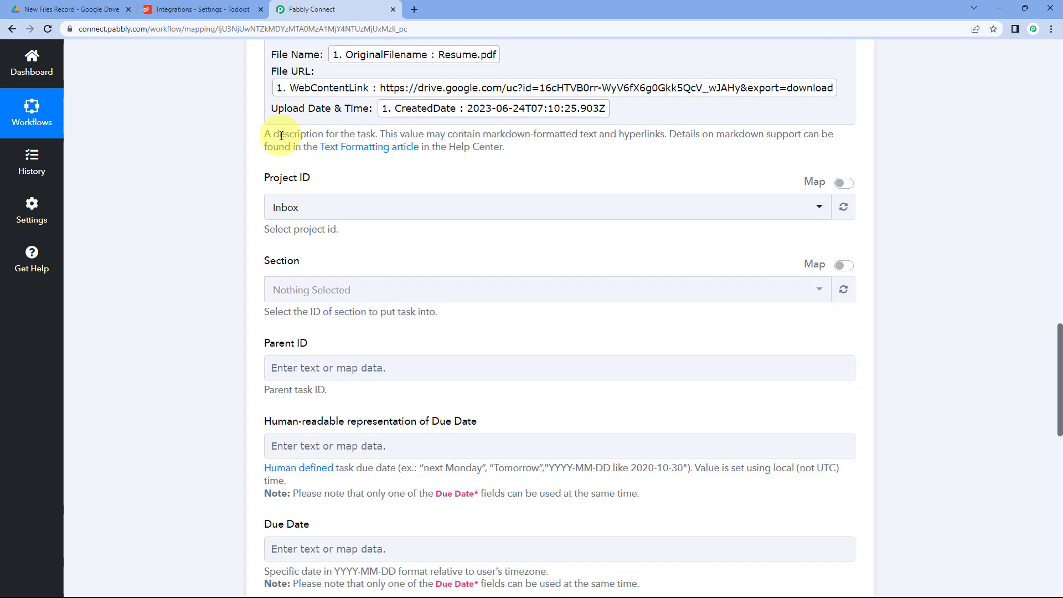
scroll(350, 164, down, 1)
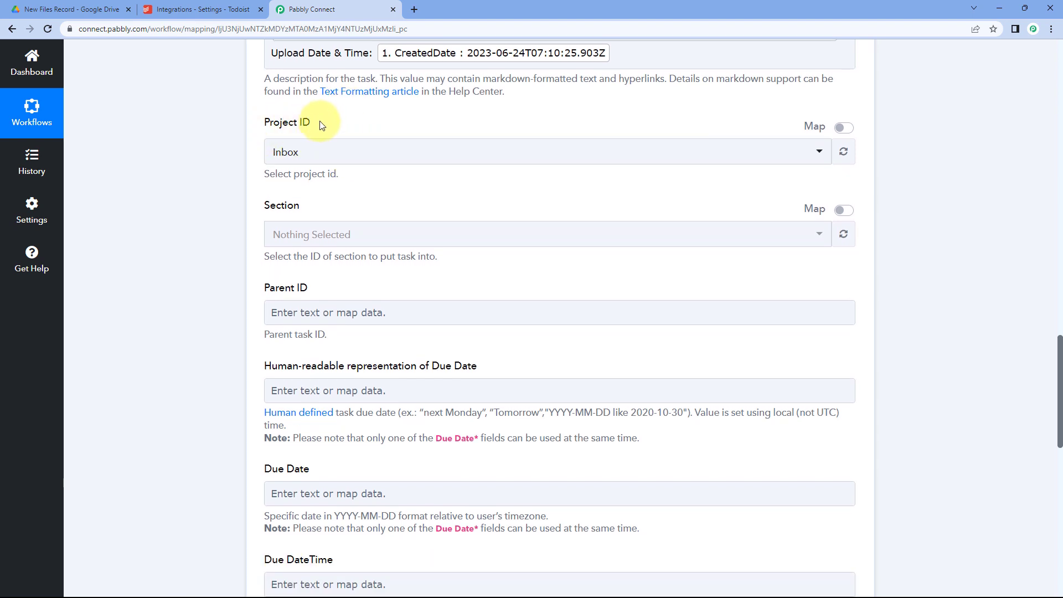
Set the task's Project ID to Project Data after checking the projects in Todoist.
click(366, 153)
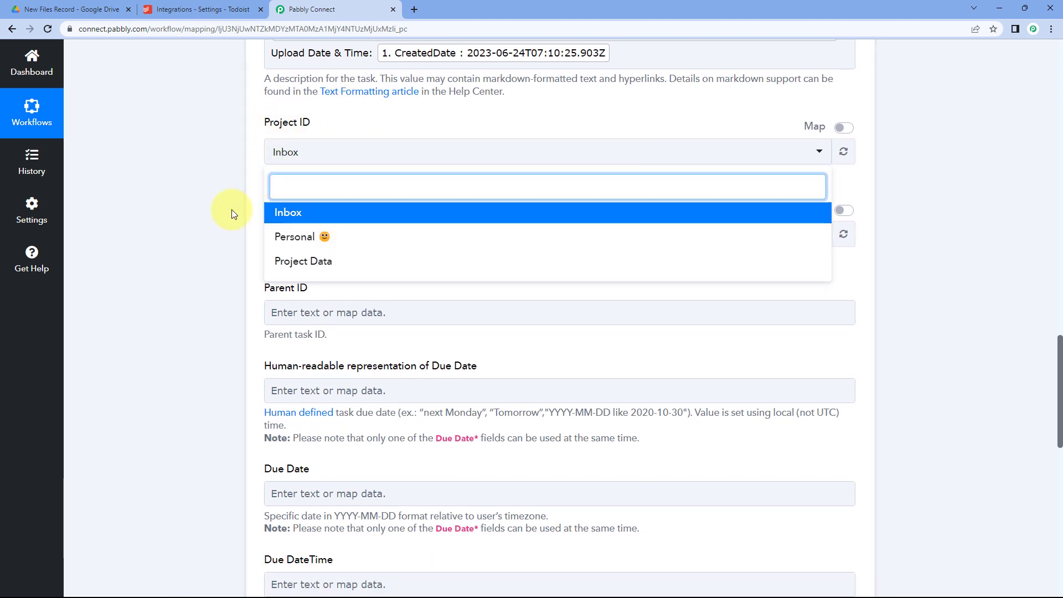
click(203, 8)
click(86, 157)
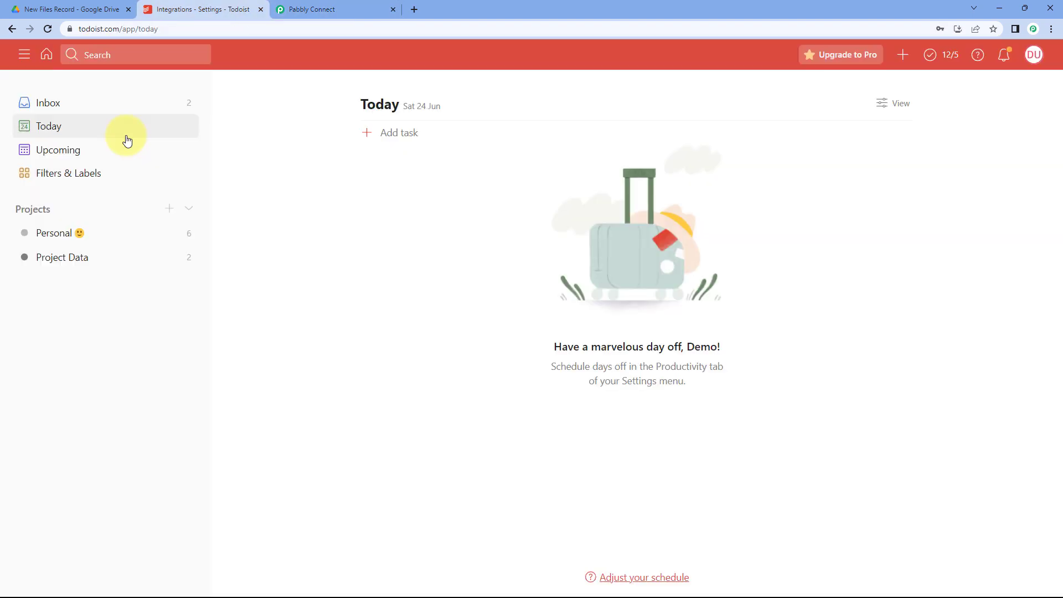
click(338, 8)
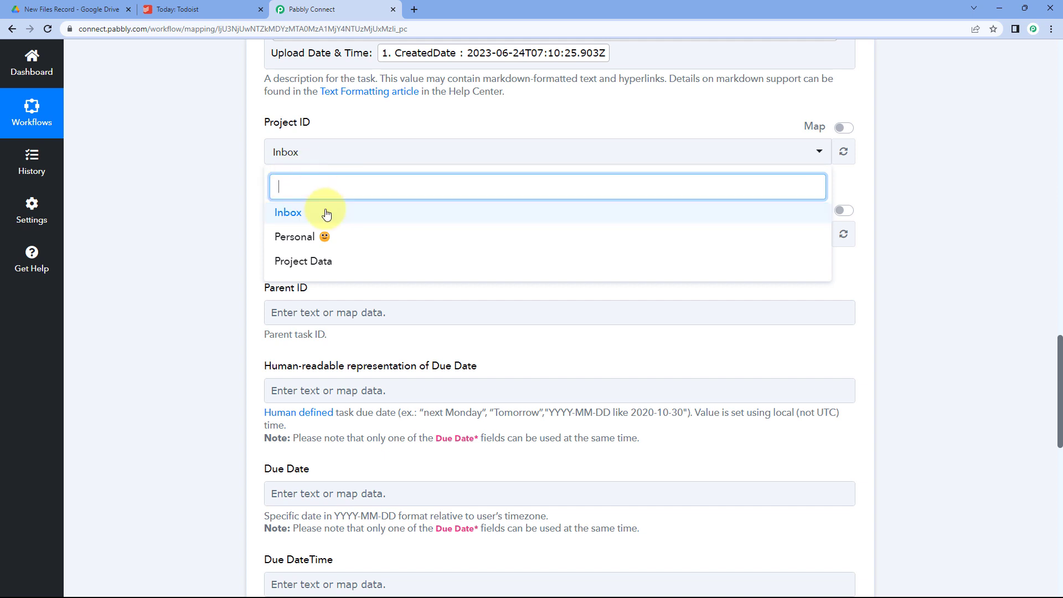
click(308, 264)
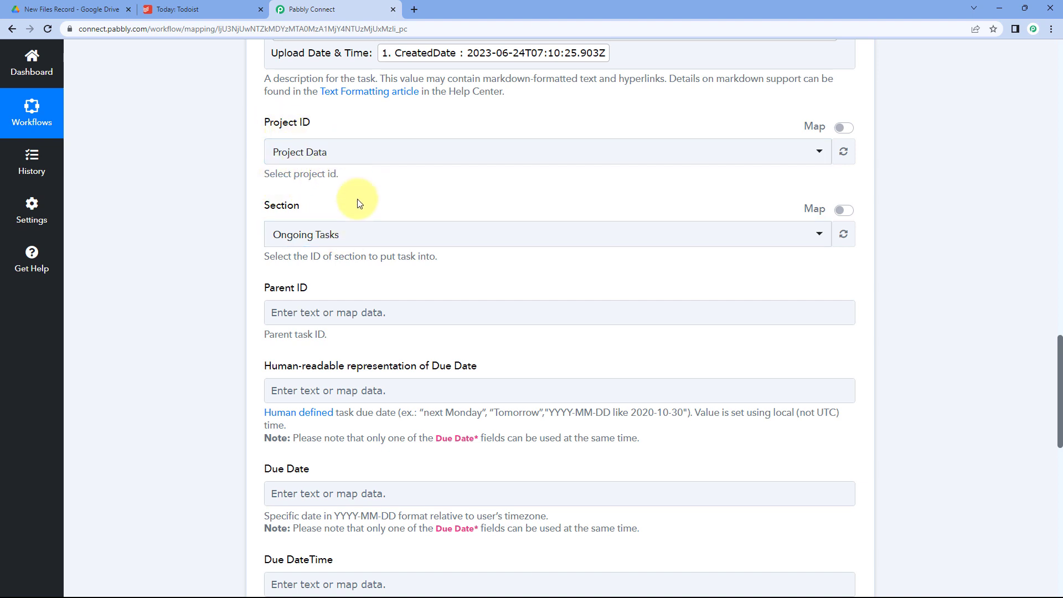
Keep Ongoing Tasks as the Section, confirming it against Project Data's sections in Todoist.
click(339, 234)
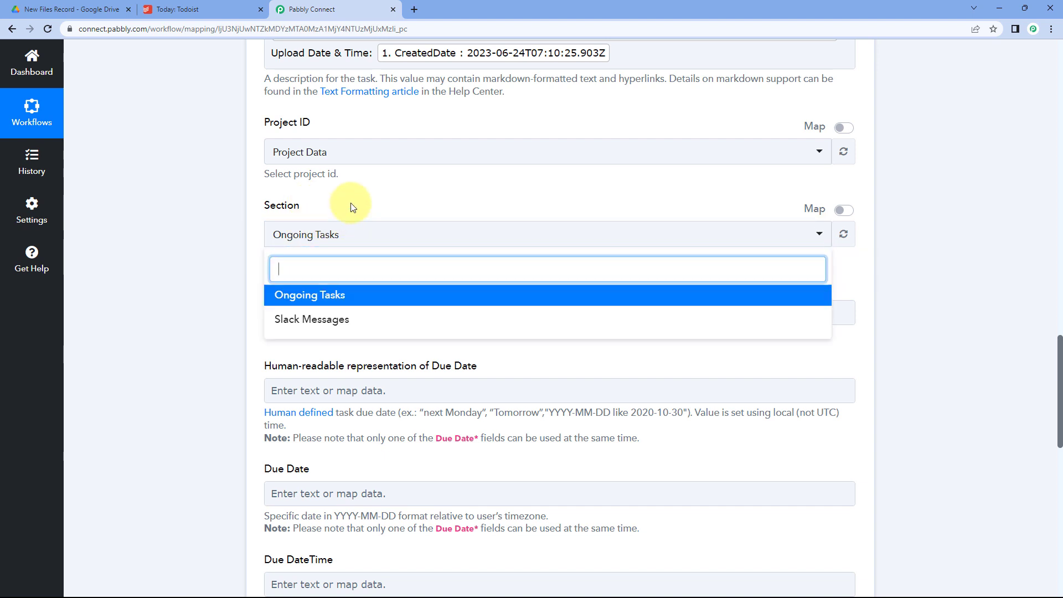
click(351, 207)
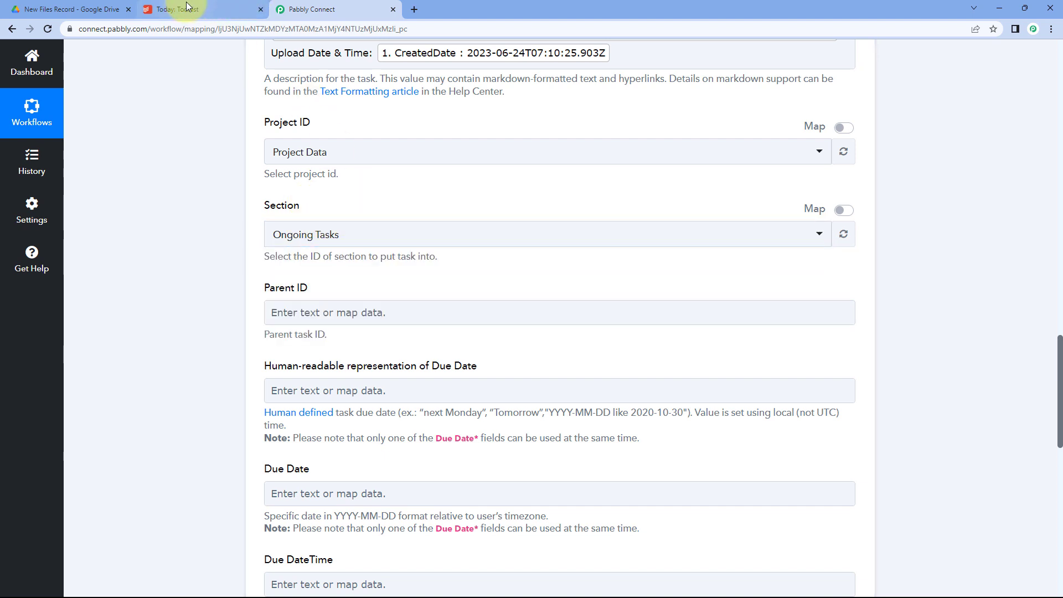
click(209, 5)
click(77, 257)
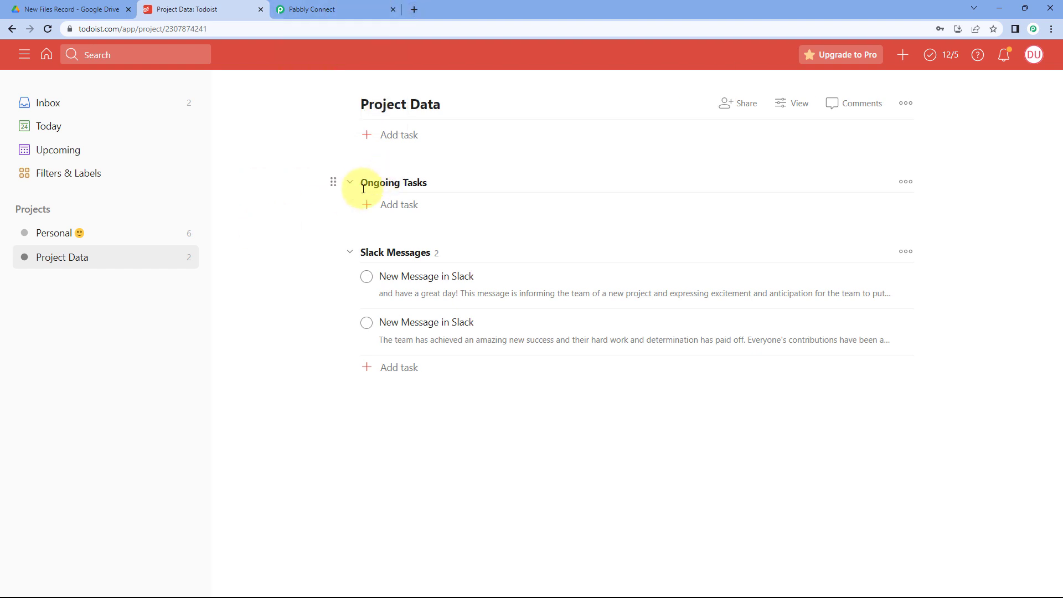
click(307, 10)
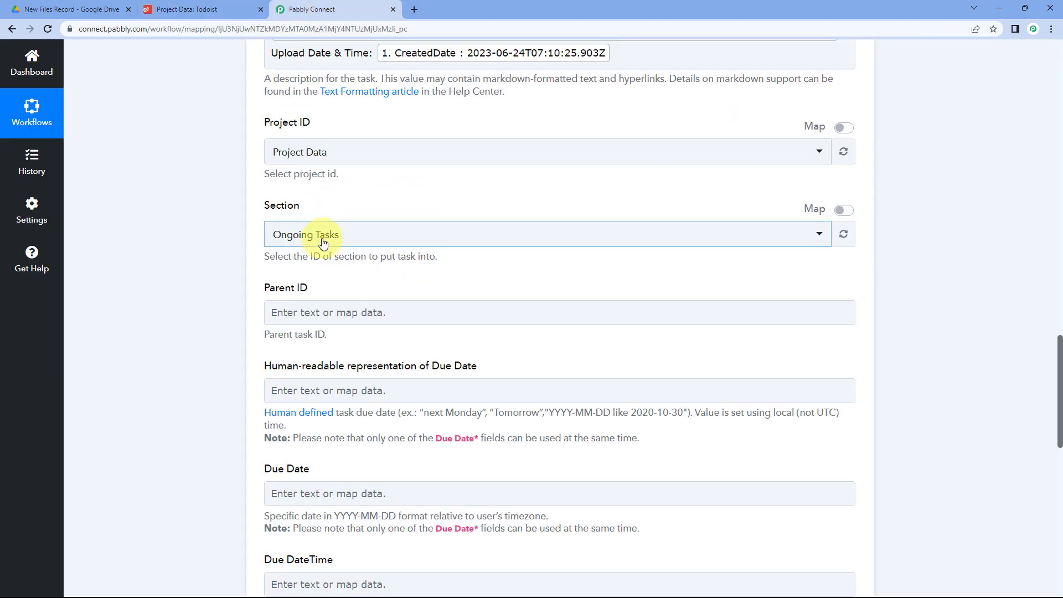
click(301, 234)
click(301, 291)
scroll(237, 269, down, 2)
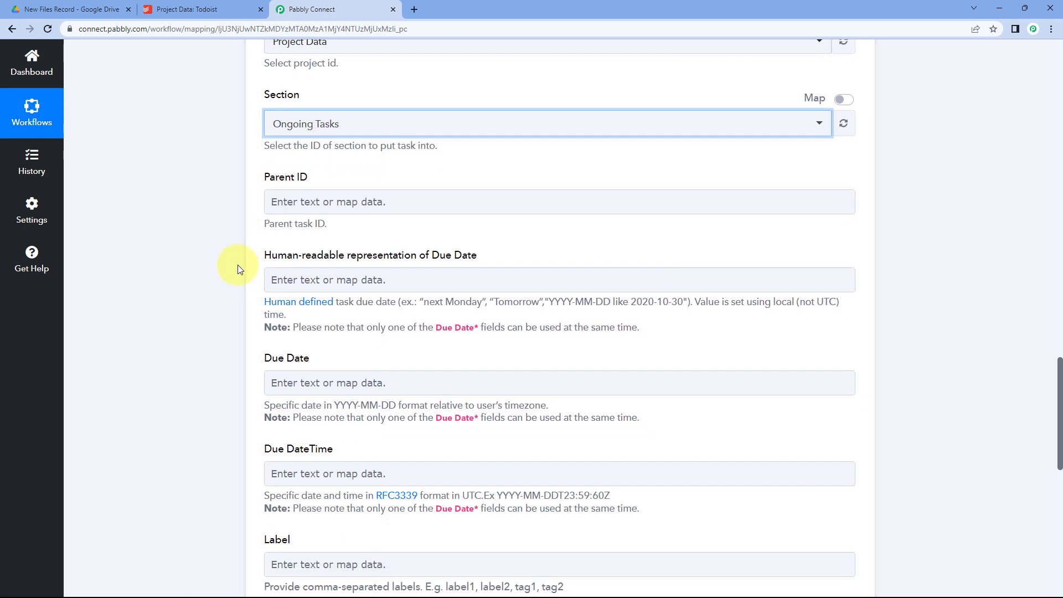
click(303, 211)
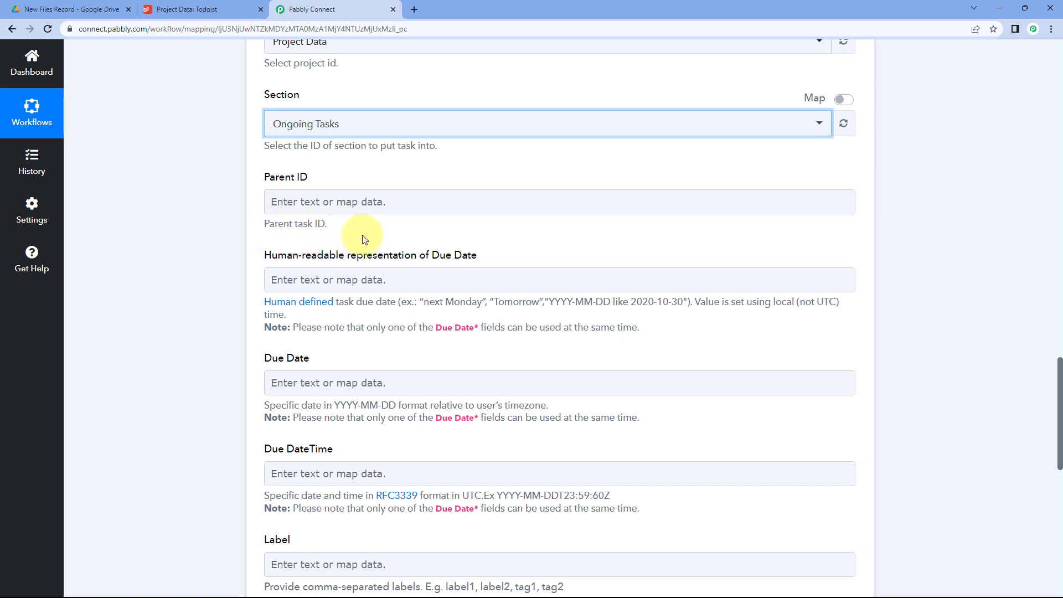
scroll(365, 232, down, 2)
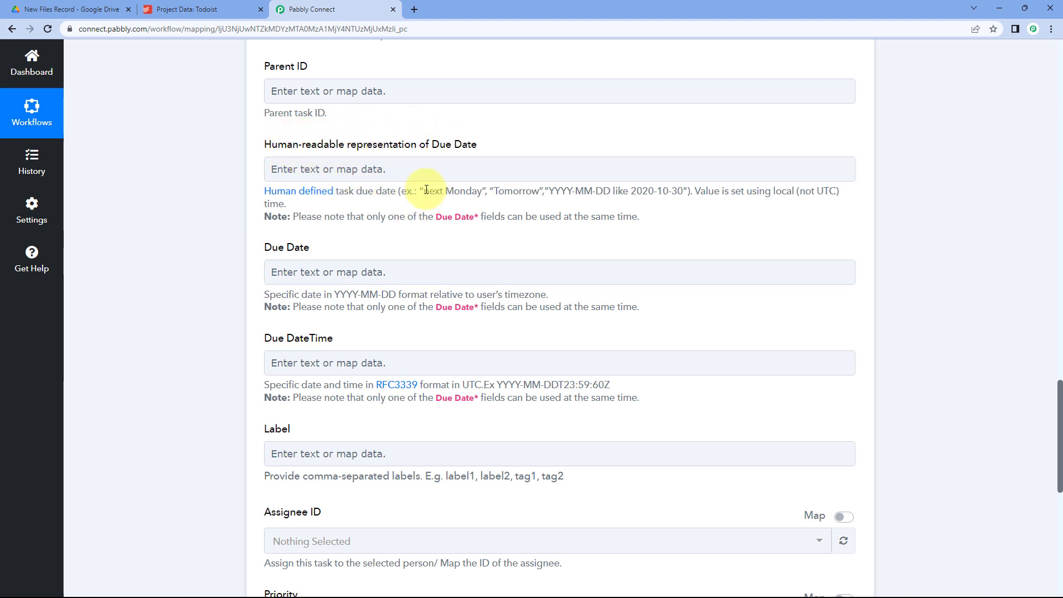
drag(424, 192, 481, 191)
click(491, 191)
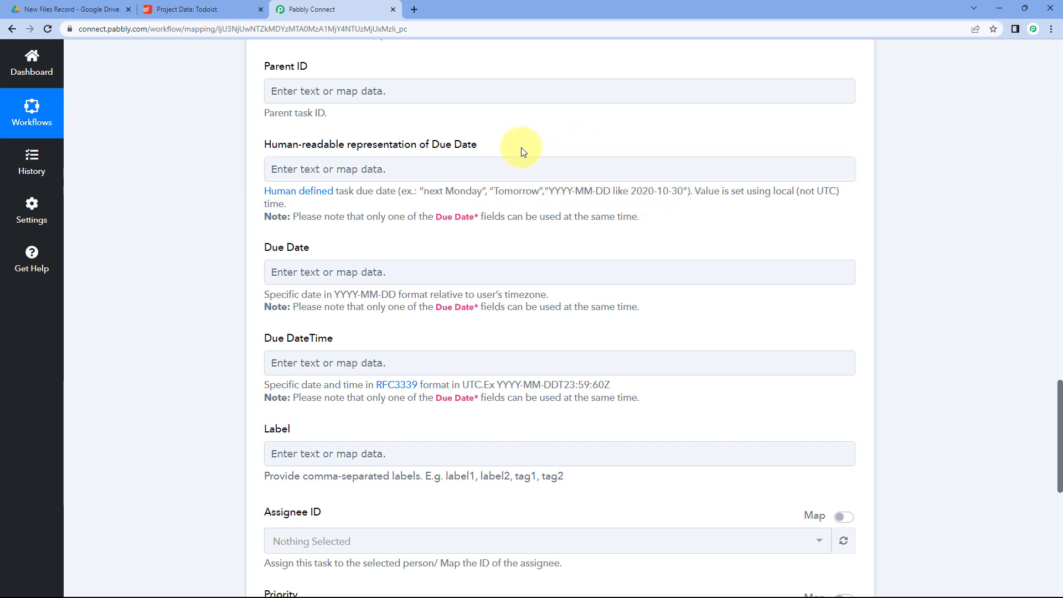
click(445, 167)
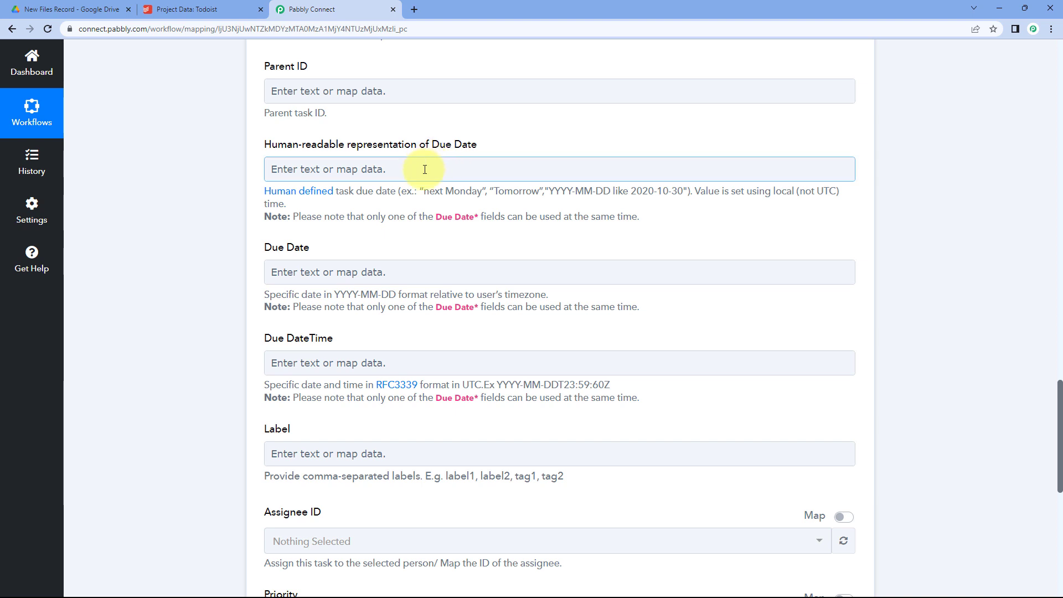
click(368, 237)
scroll(367, 239, down, 1)
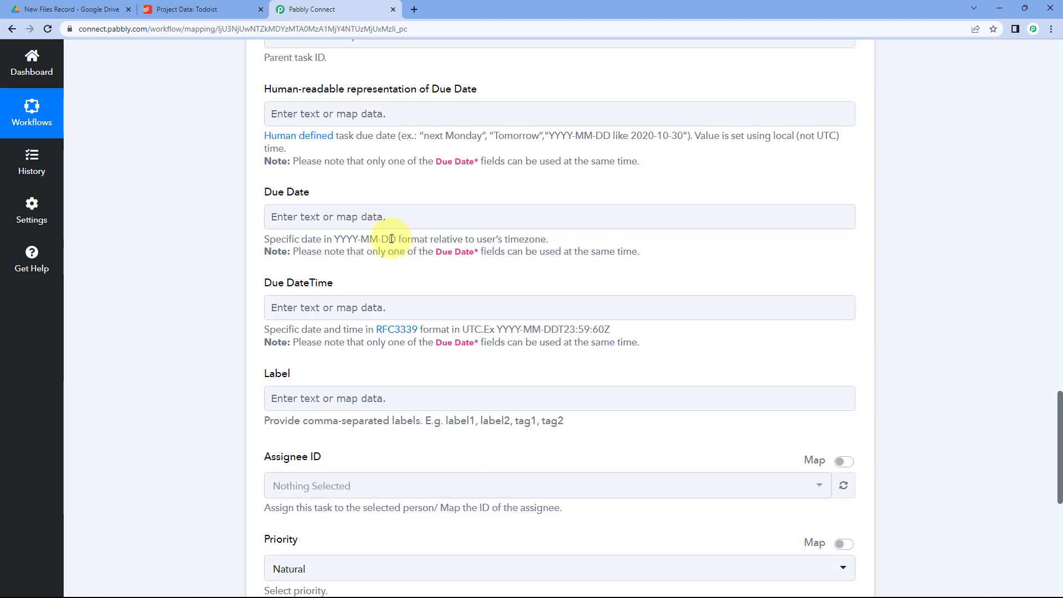
drag(396, 239, 340, 238)
click(382, 187)
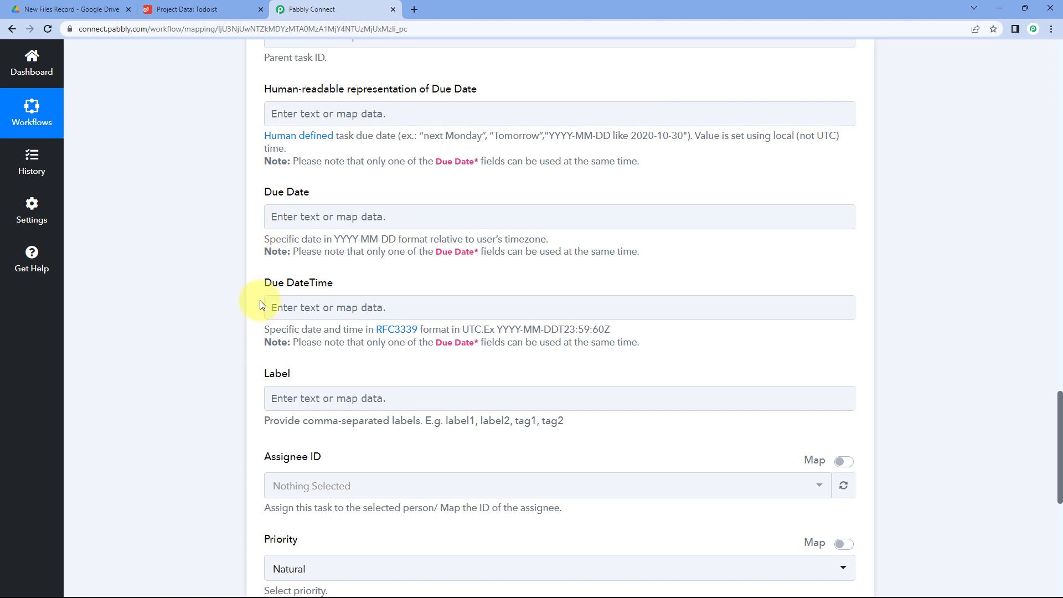
scroll(344, 280, up, 1)
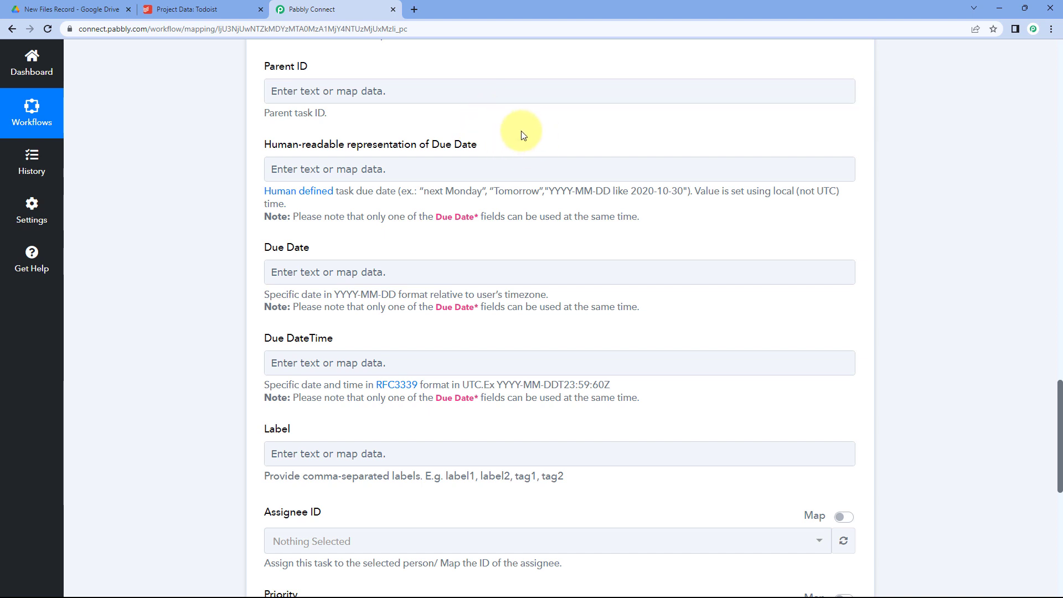
scroll(429, 166, down, 2)
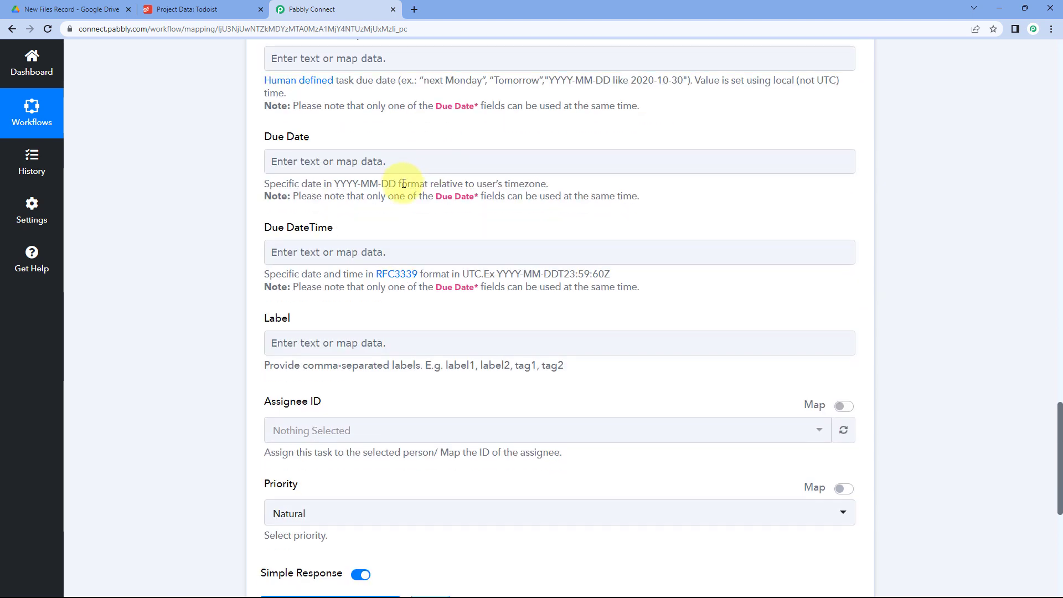
scroll(404, 183, down, 3)
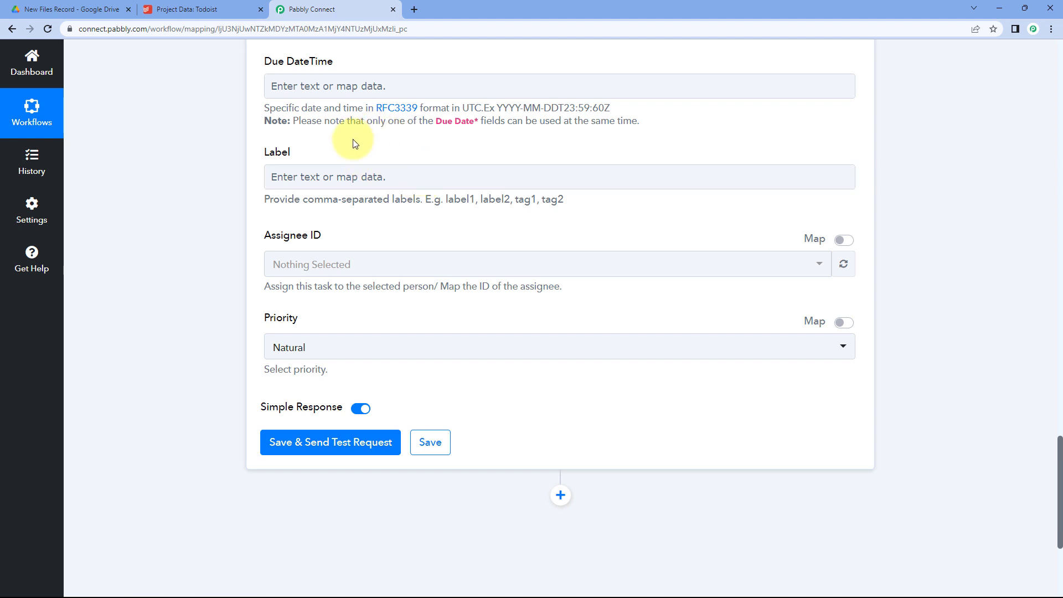
Enter the labels 'Google Drive, New File' in the task's Label field, leaving the assignee unset.
click(321, 176)
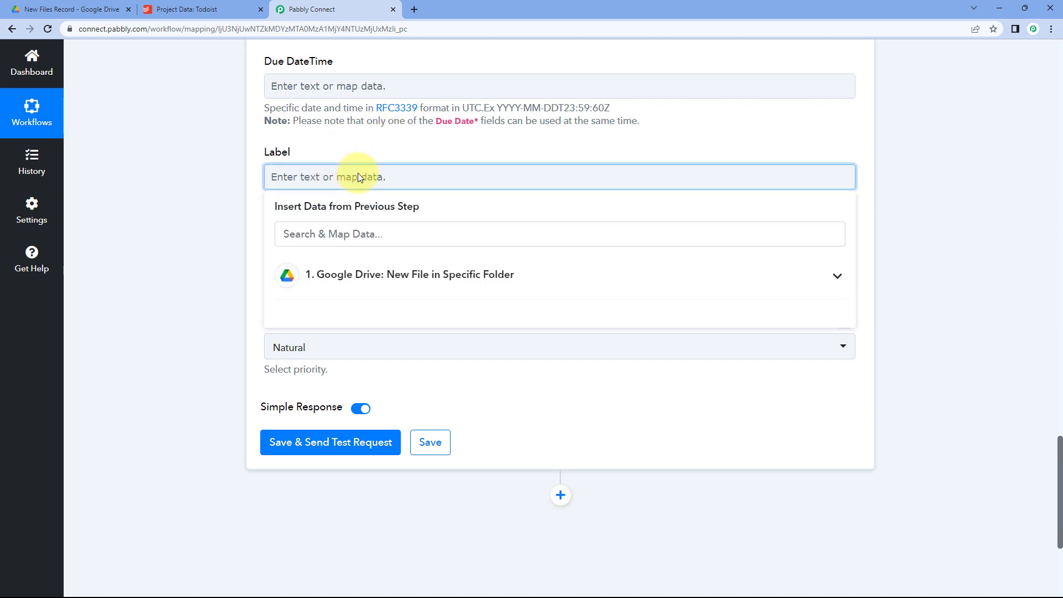
text(Google F)
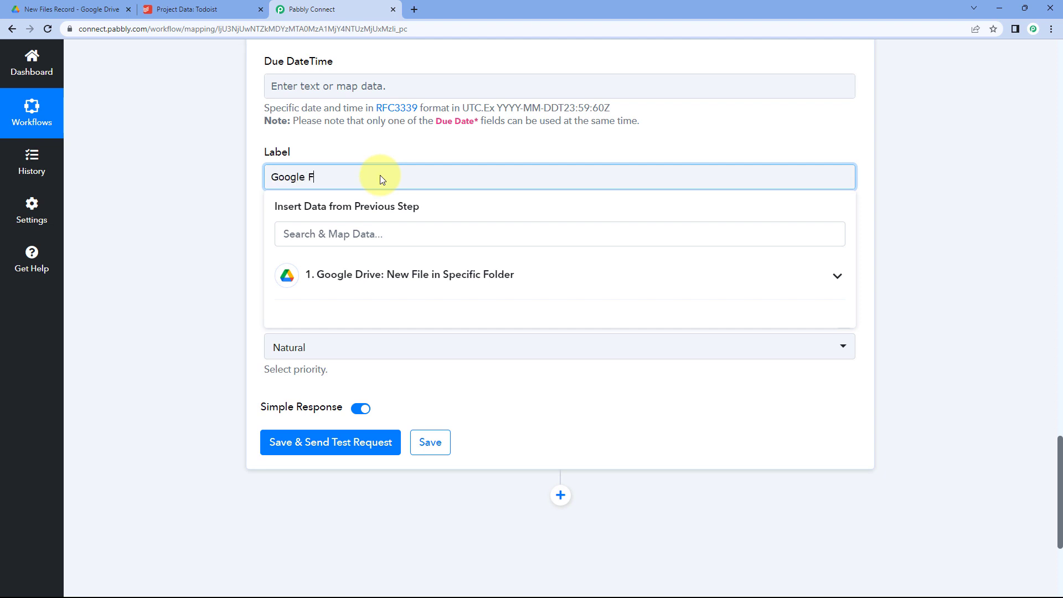
key(BackSpace)
text(Drive, New File)
click(376, 149)
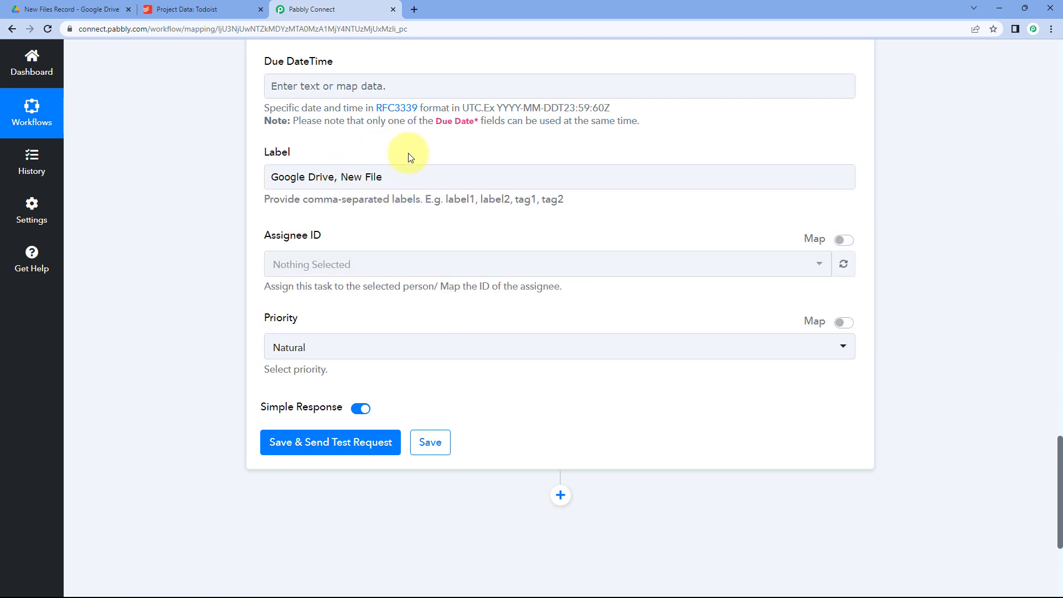
scroll(392, 157, down, 1)
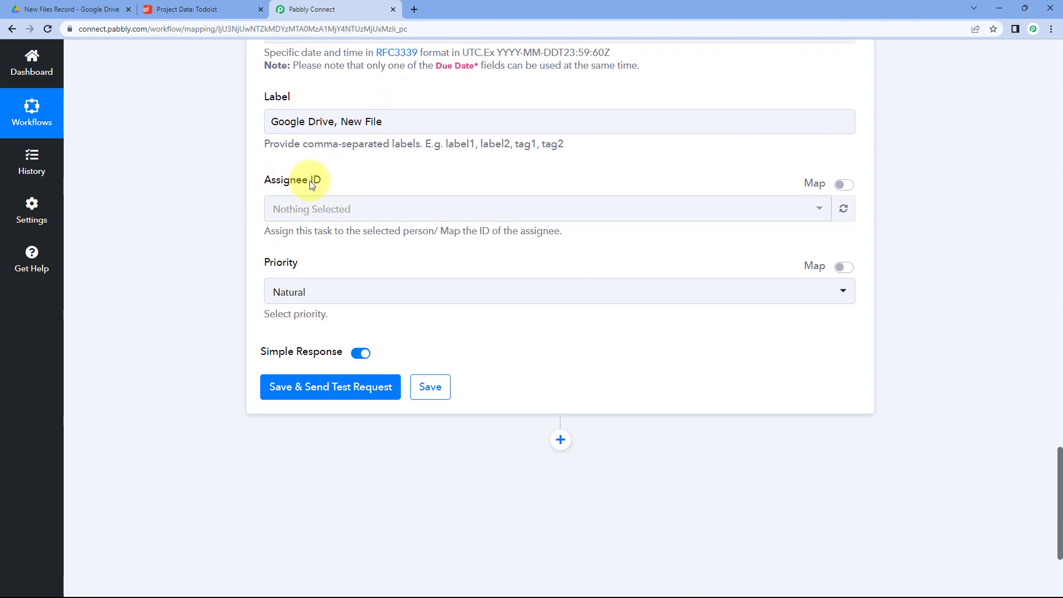
click(429, 216)
click(280, 192)
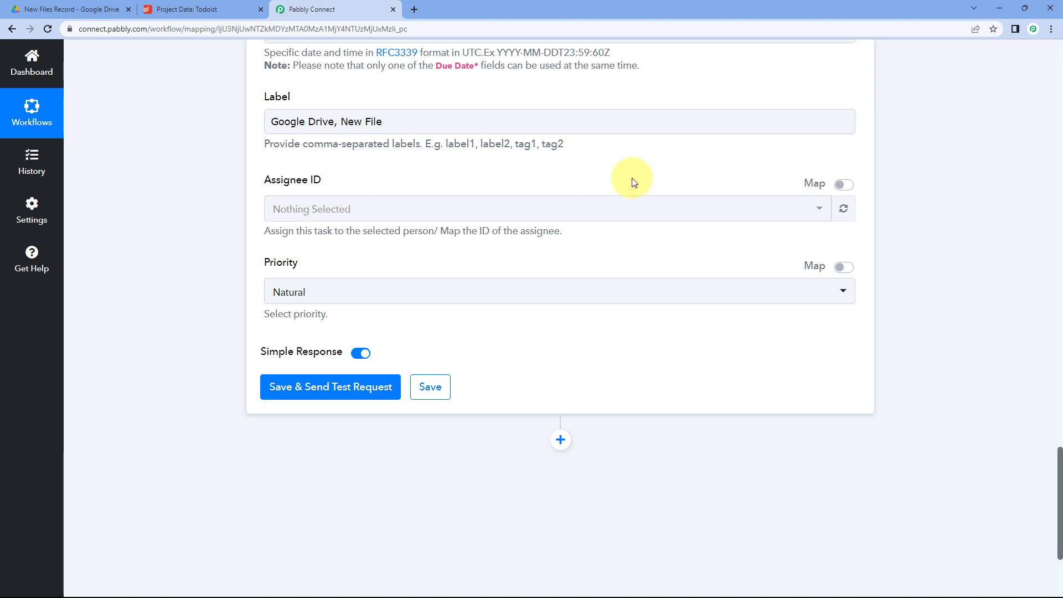
click(243, 9)
click(310, 9)
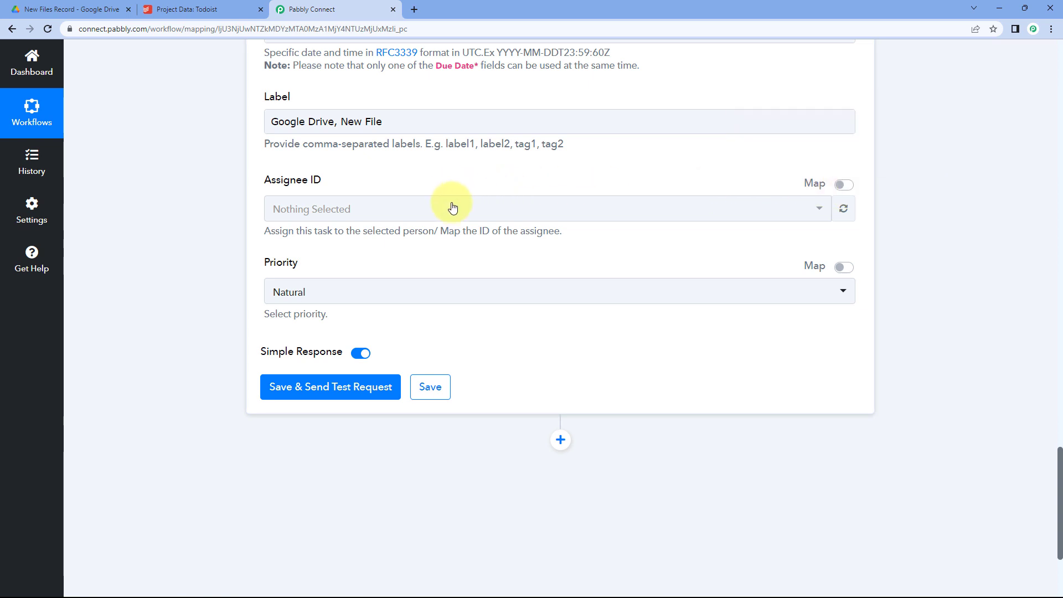
scroll(415, 207, down, 1)
scroll(263, 220, down, 1)
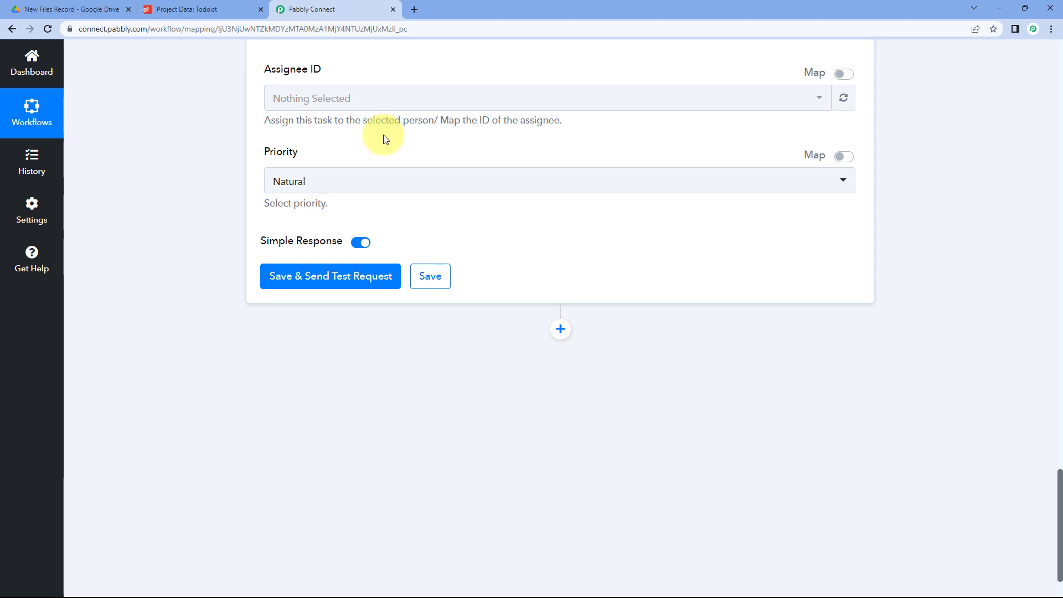
click(442, 181)
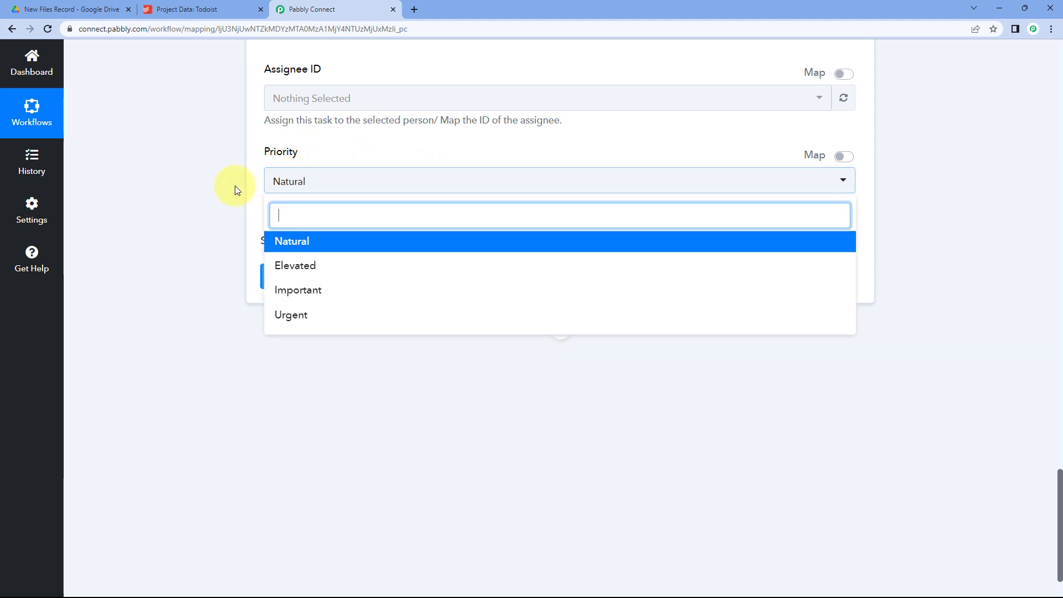
click(310, 242)
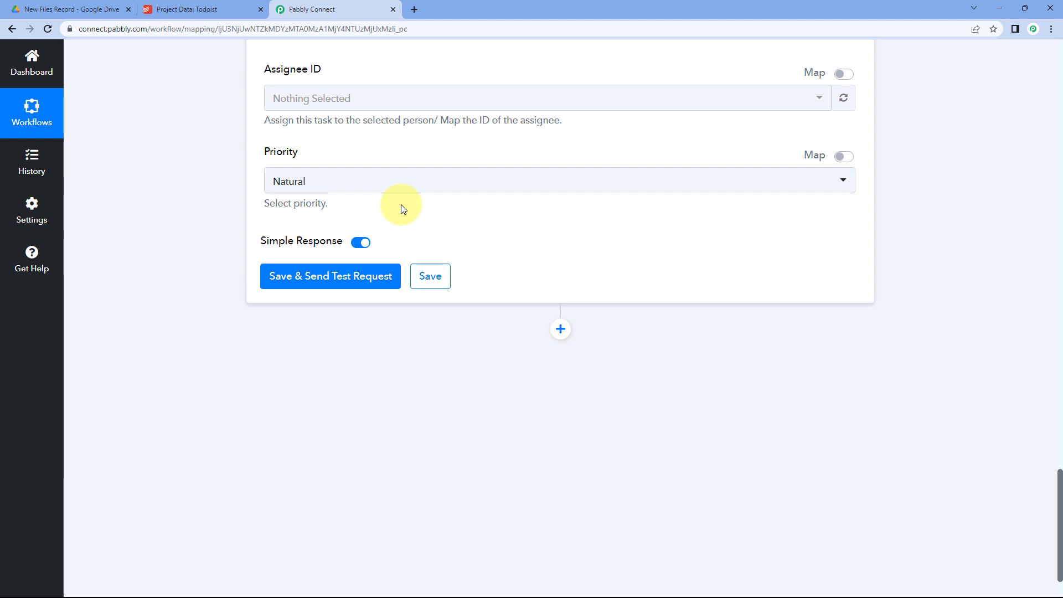
scroll(403, 209, down, 1)
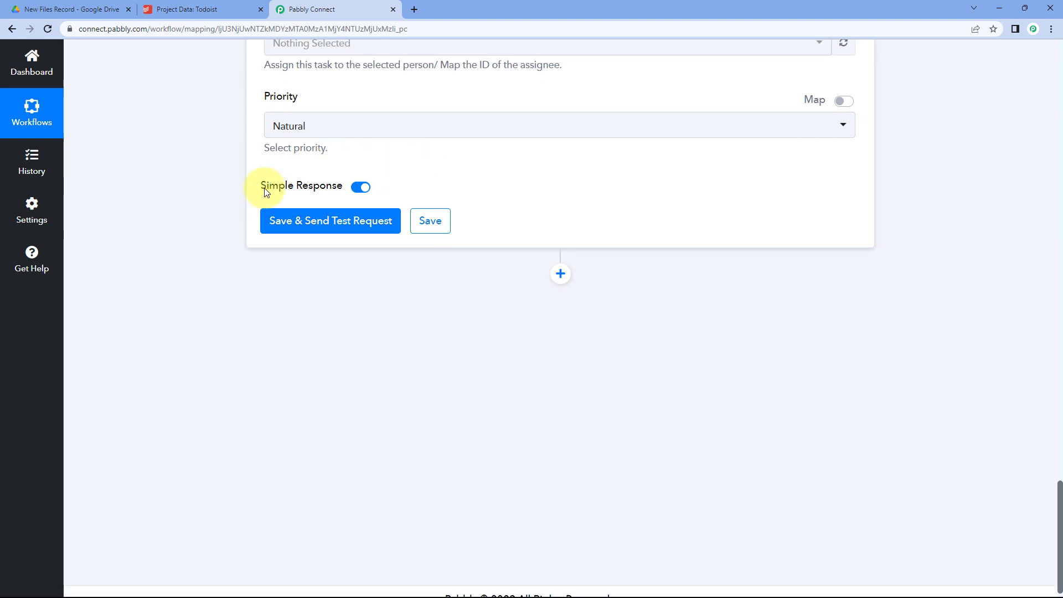
Save and test the Todoist step, confirming the task 'New file in Google Drive - Resume.pdf' was created.
click(333, 225)
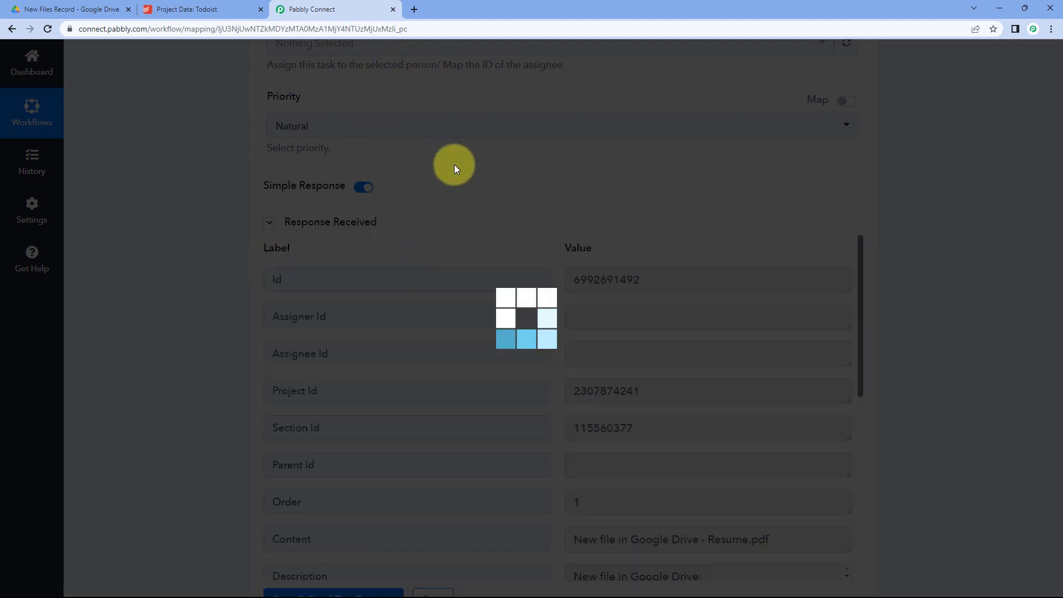
scroll(429, 139, up, 9)
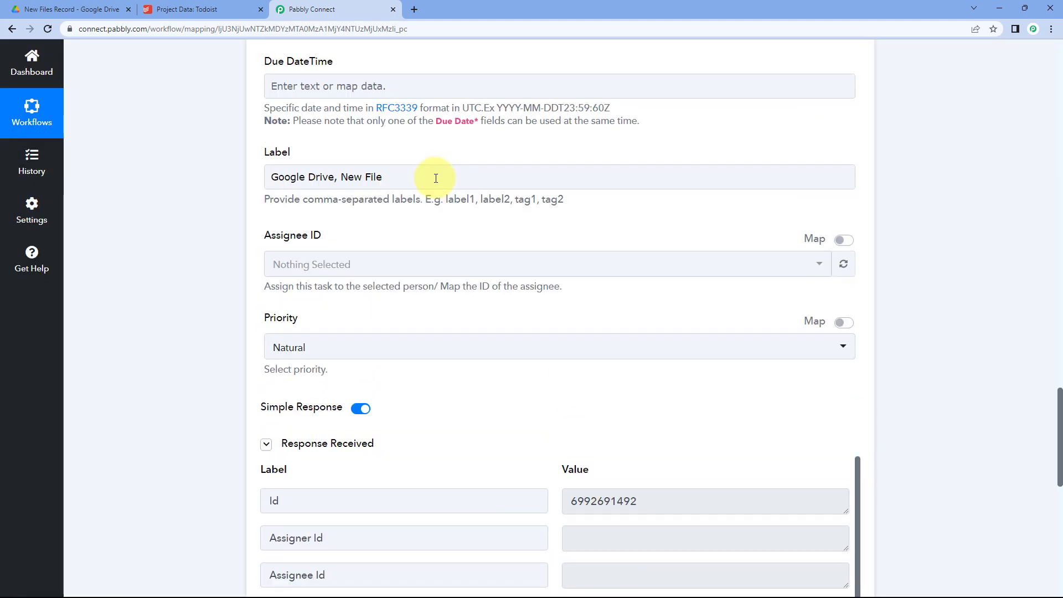
scroll(415, 203, up, 9)
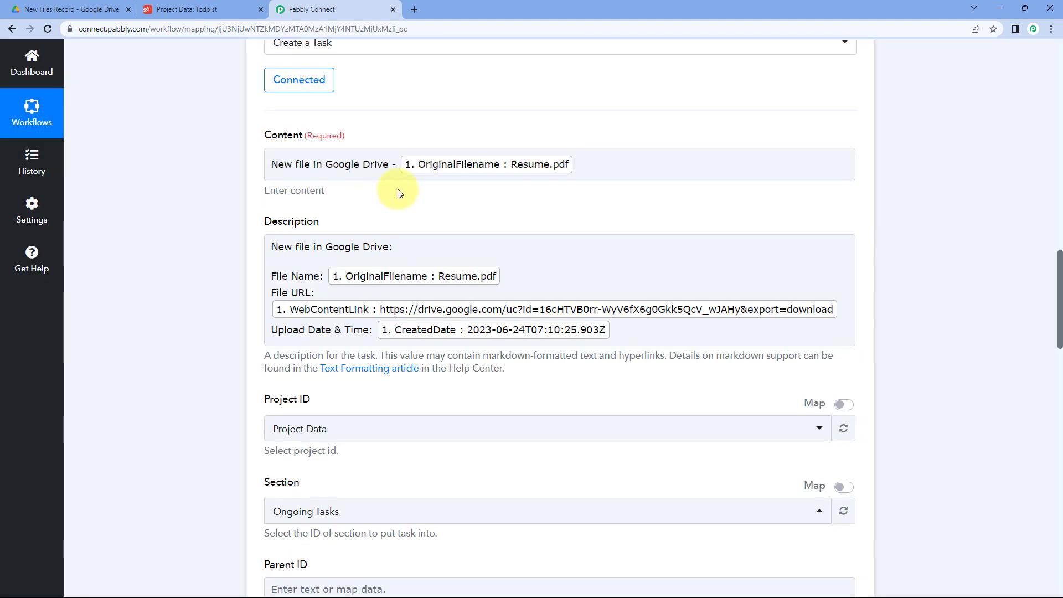
click(323, 166)
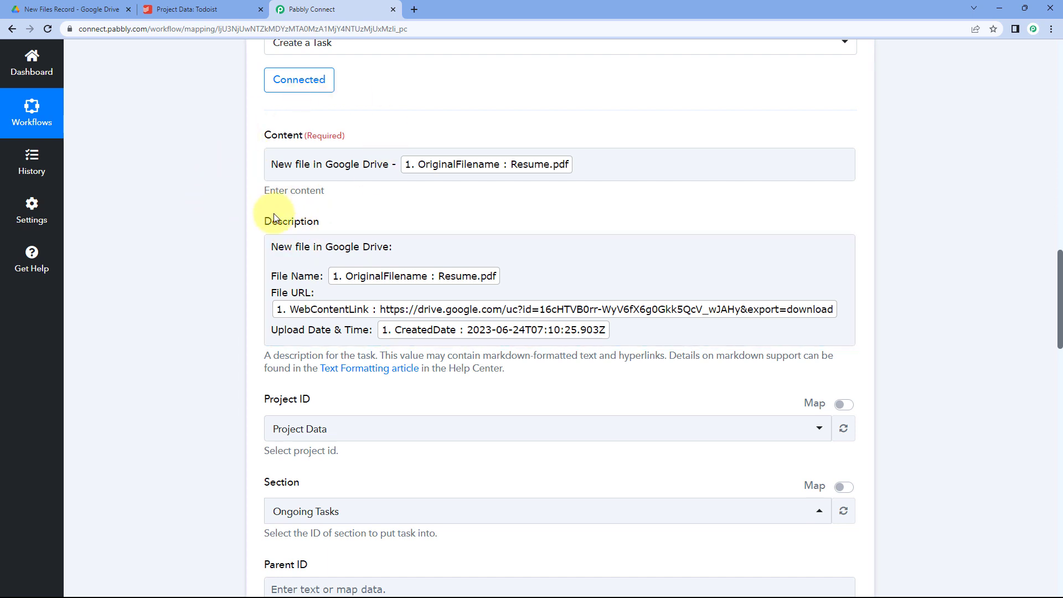
scroll(244, 241, down, 15)
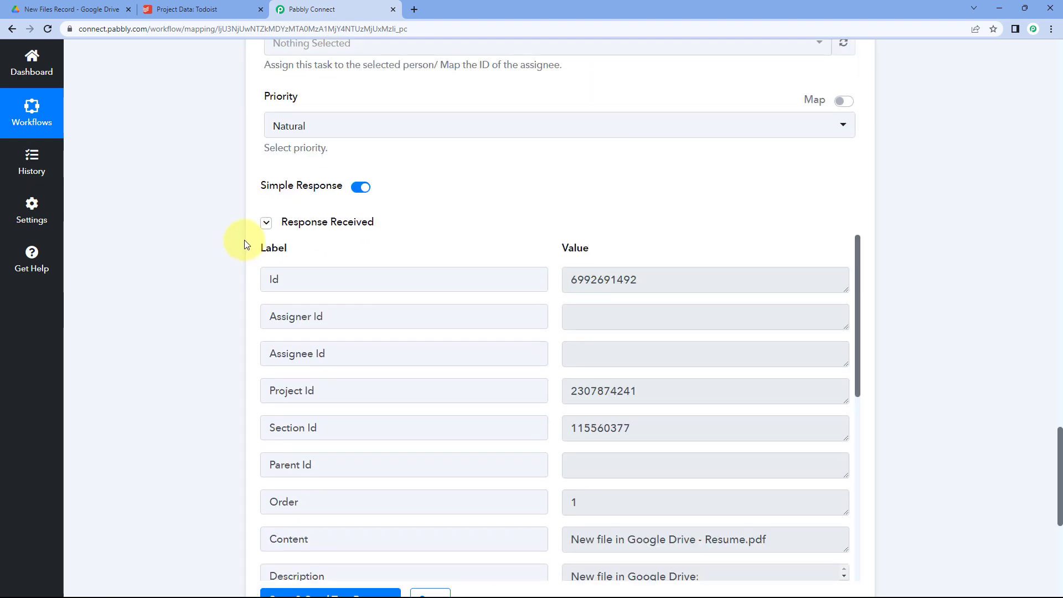
click(221, 9)
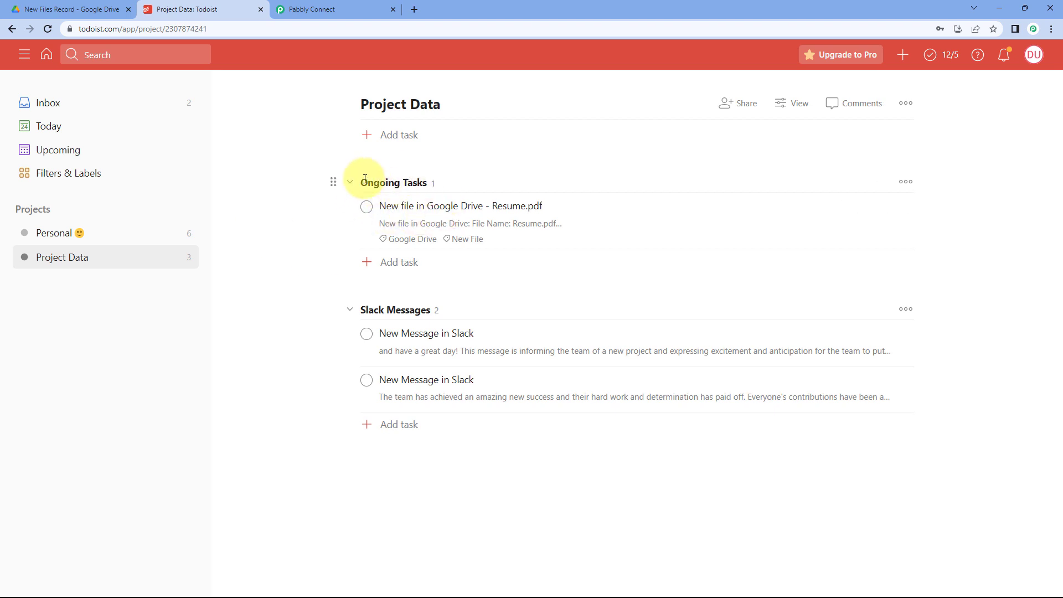
Compare the Pabbly workflow form, the Todoist project page and Drive's New Files Record folder.
click(298, 9)
scroll(244, 204, up, 8)
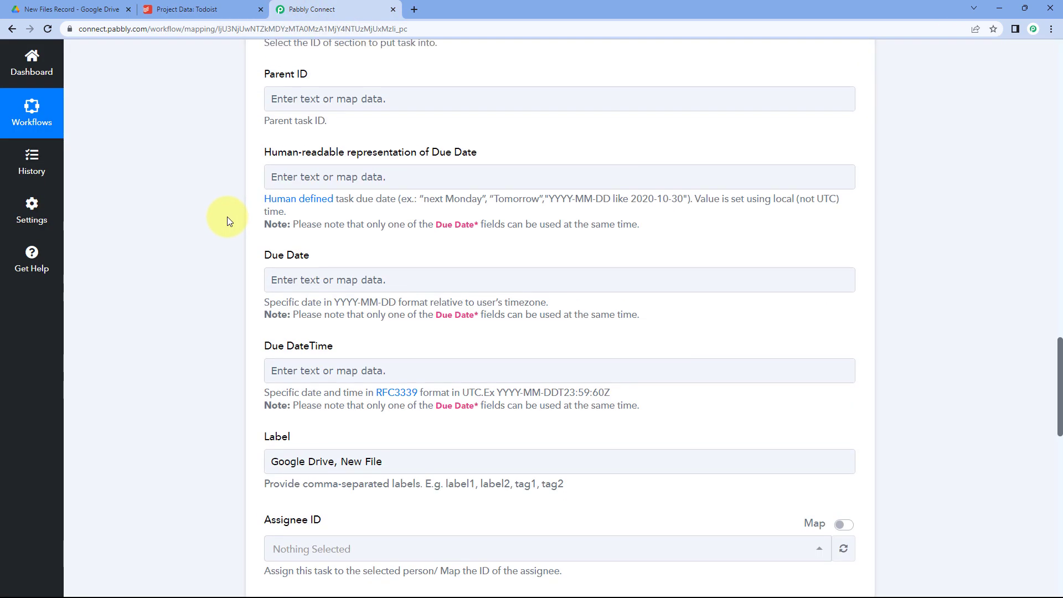
scroll(227, 220, up, 5)
click(213, 10)
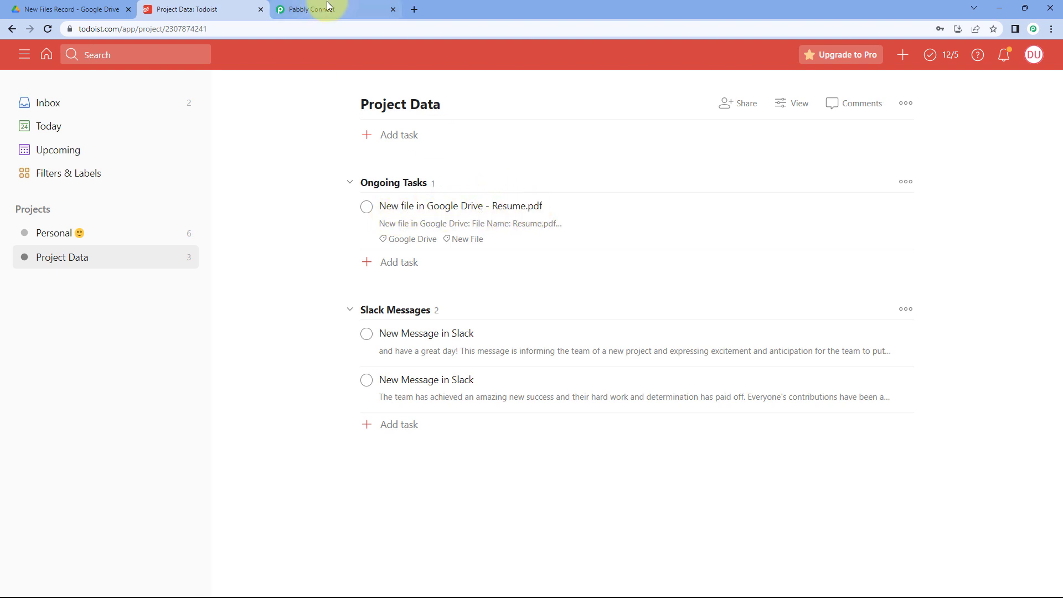
click(108, 8)
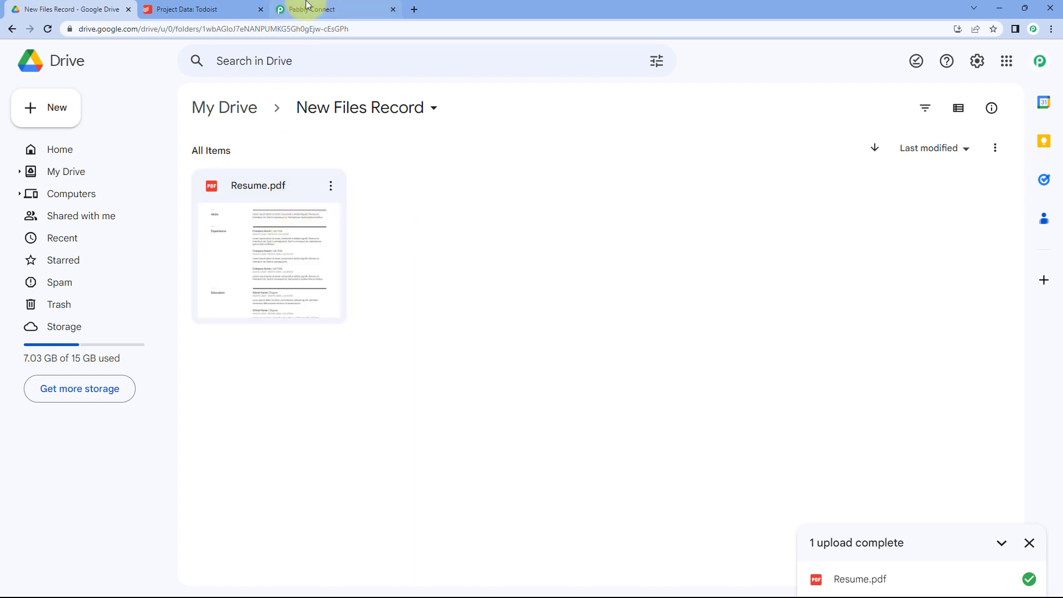
click(202, 8)
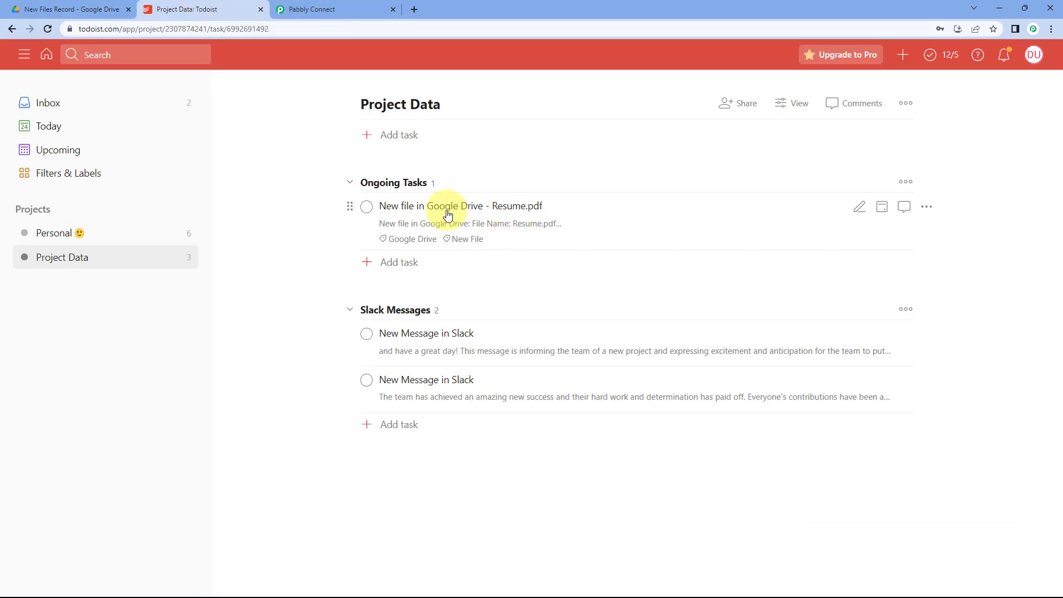
Inspect the Resume.pdf task's details in Todoist, cancelling the description edit without changes.
click(448, 215)
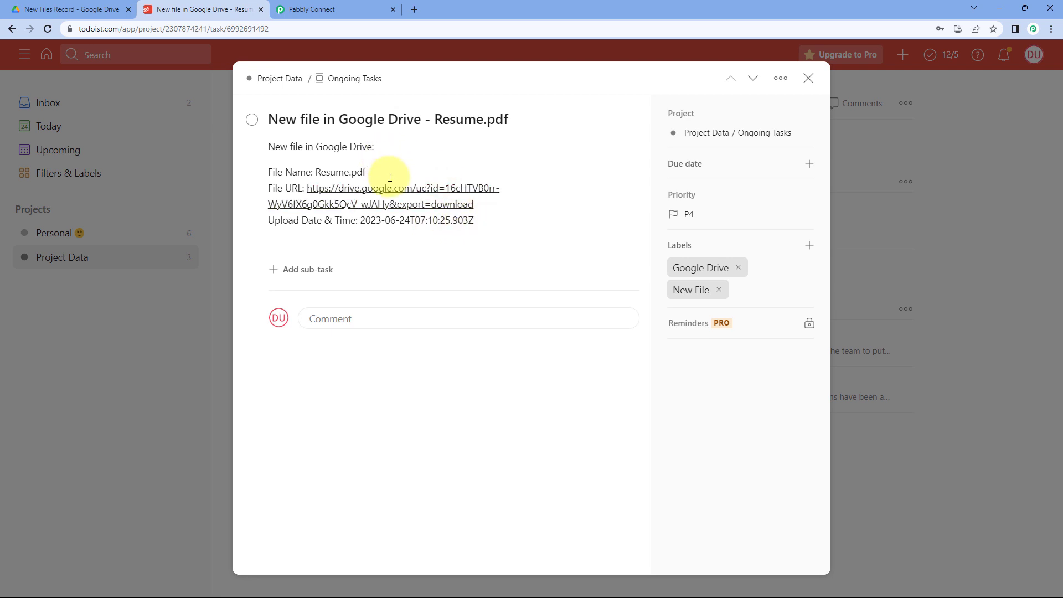
click(346, 173)
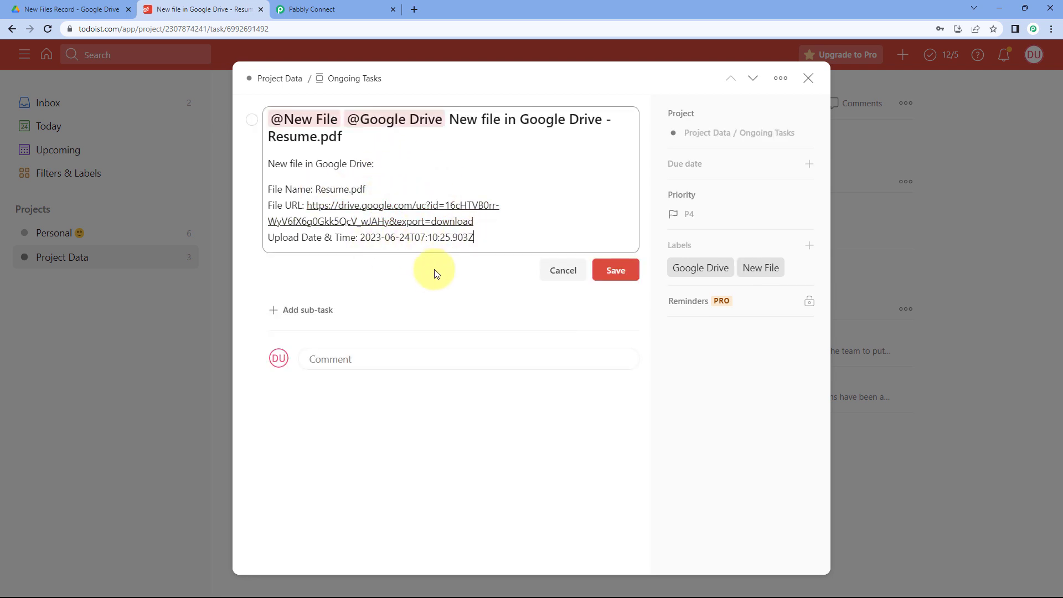
click(555, 270)
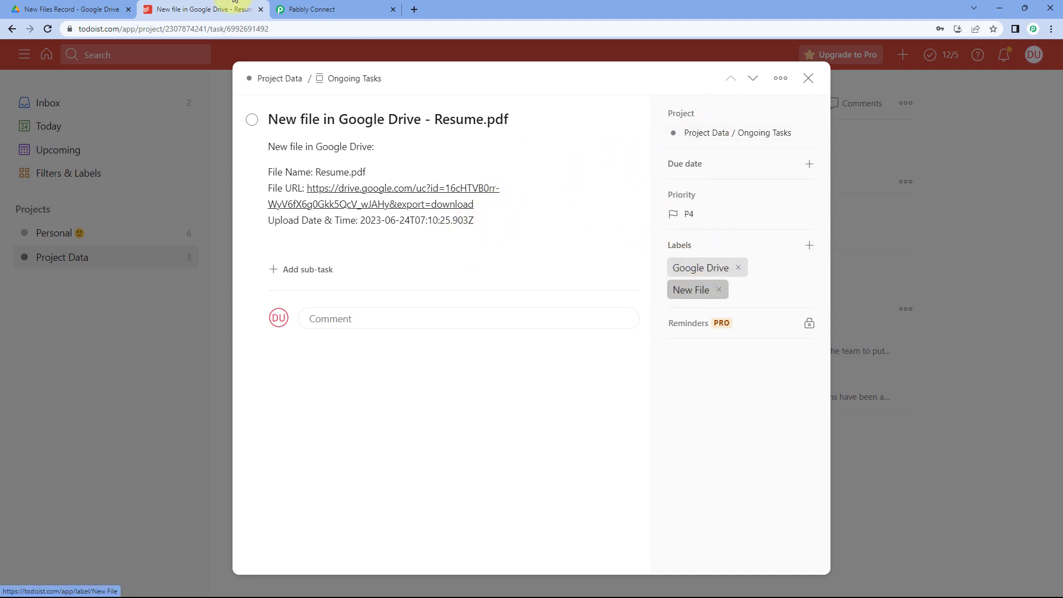
click(310, 9)
scroll(224, 244, down, 3)
scroll(224, 243, down, 5)
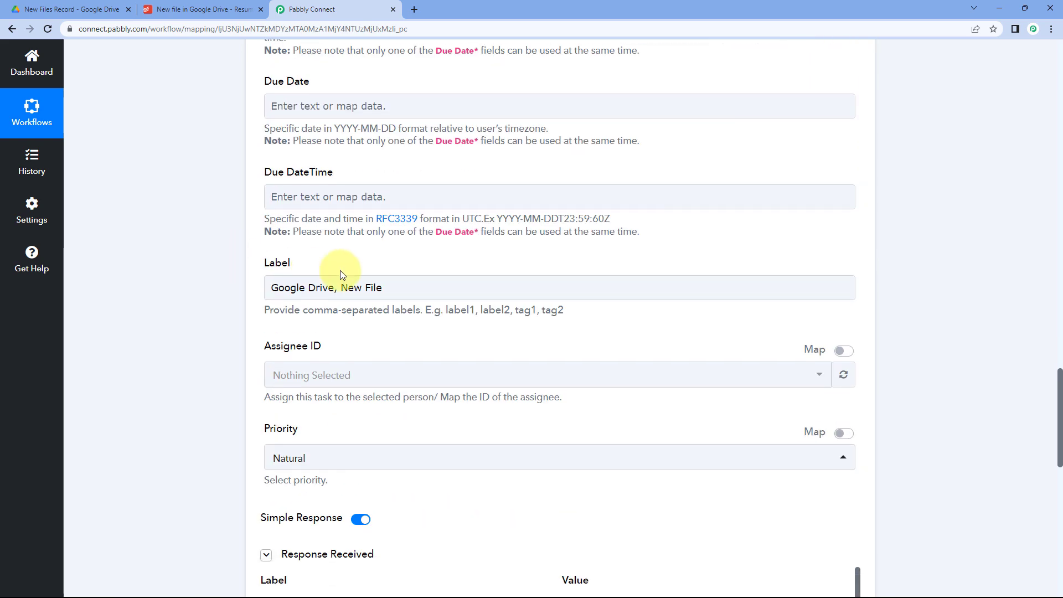
Close the Resume.pdf task details in Todoist.
click(205, 9)
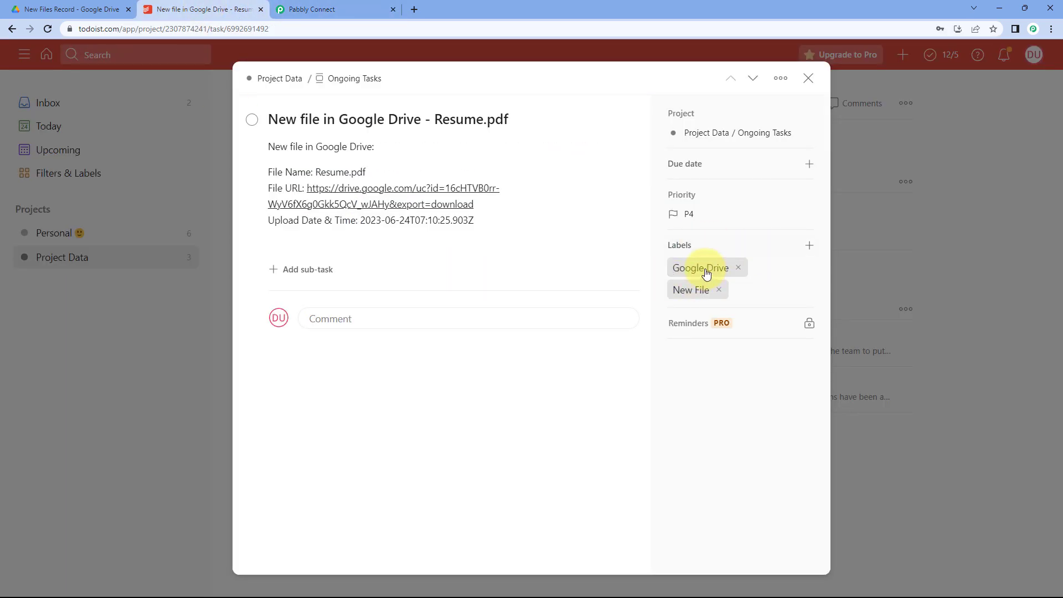
click(808, 79)
click(308, 8)
Collapse the Google Drive trigger step so the workflow shows a compact two-step overview.
scroll(833, 290, up, 20)
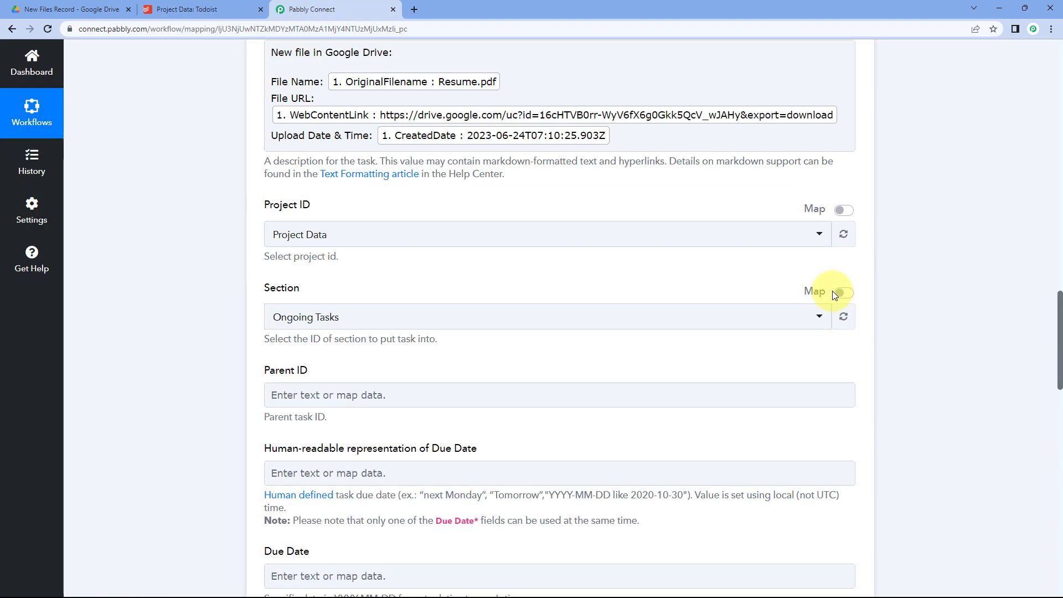
scroll(753, 188, up, 20)
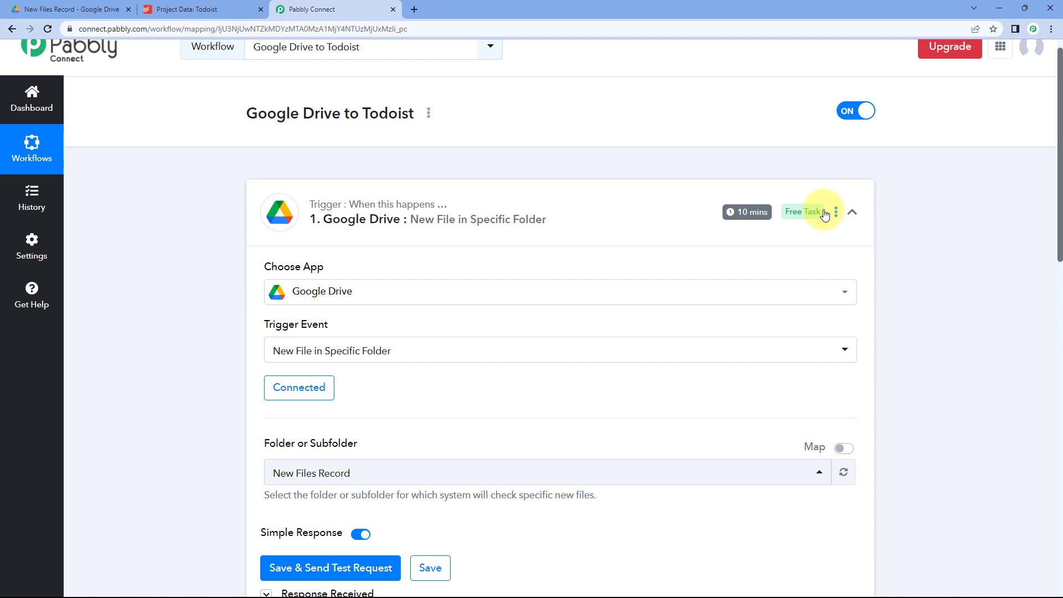
click(576, 221)
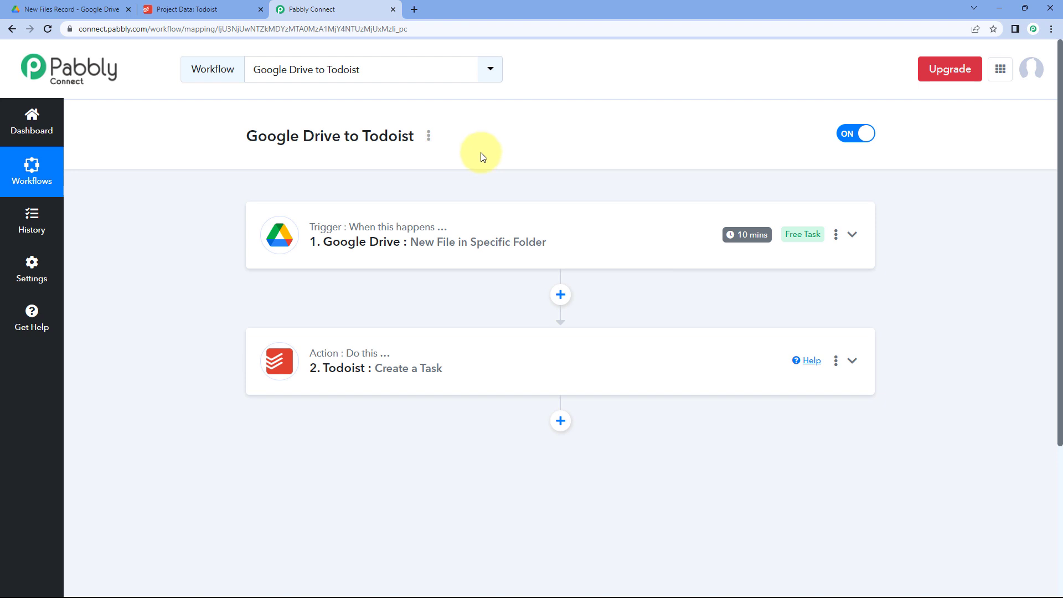
click(205, 11)
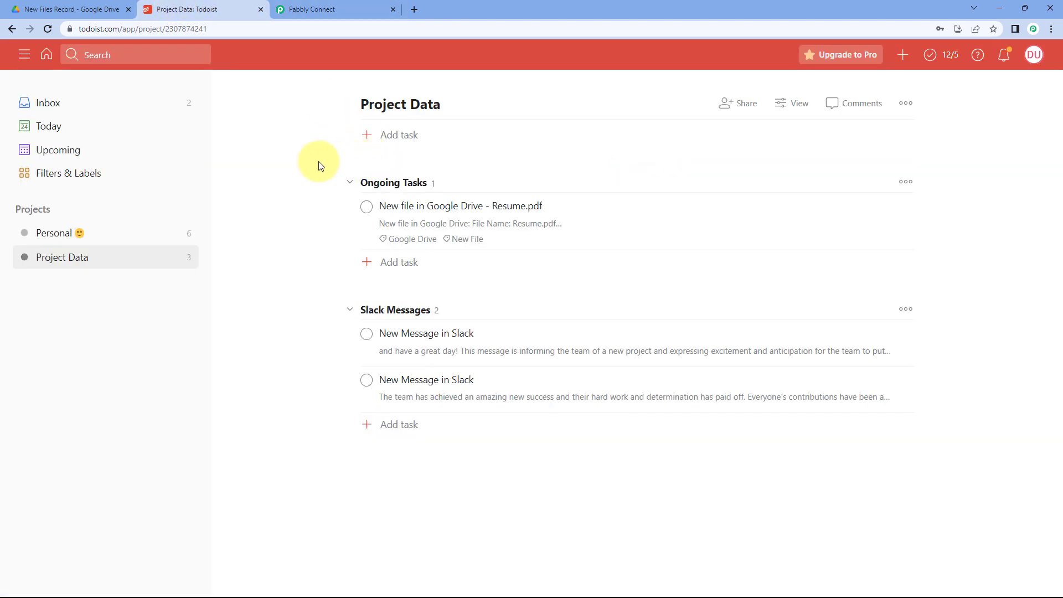
click(333, 5)
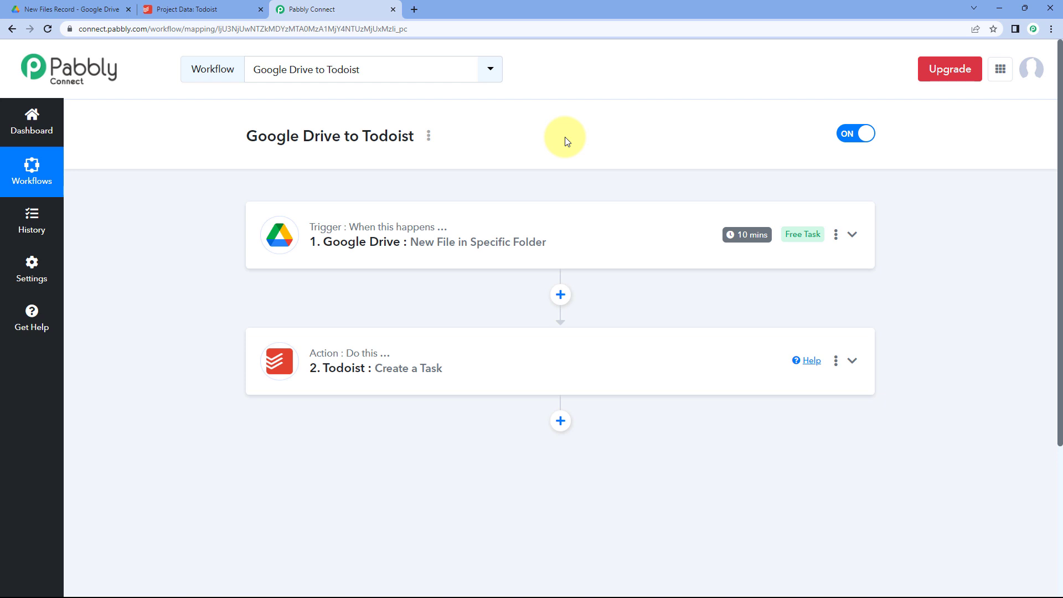
Upload Test File.pdf from the computer into Drive's New Files Record folder.
click(105, 8)
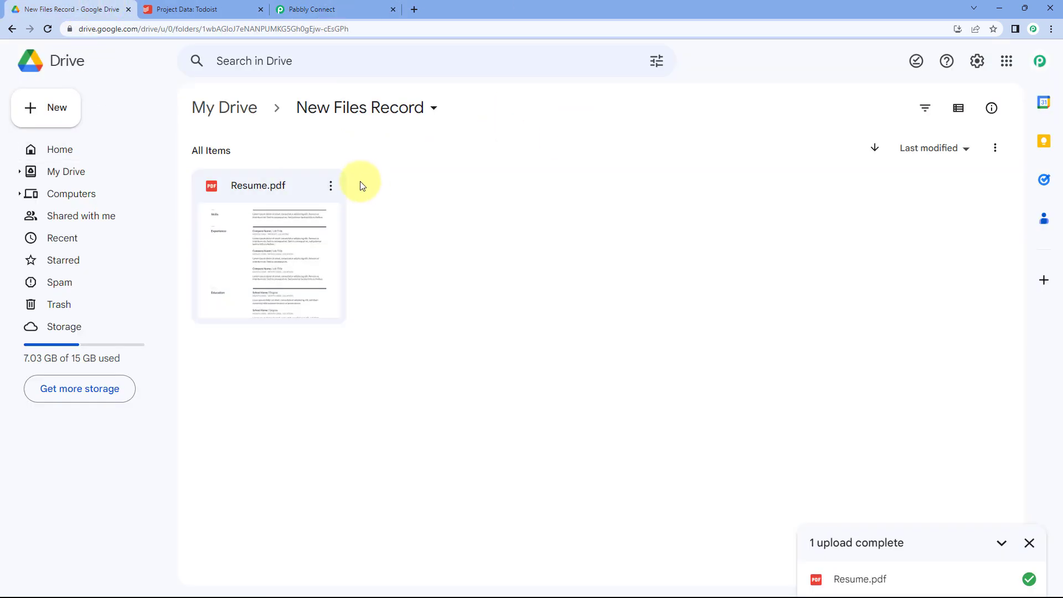
click(45, 105)
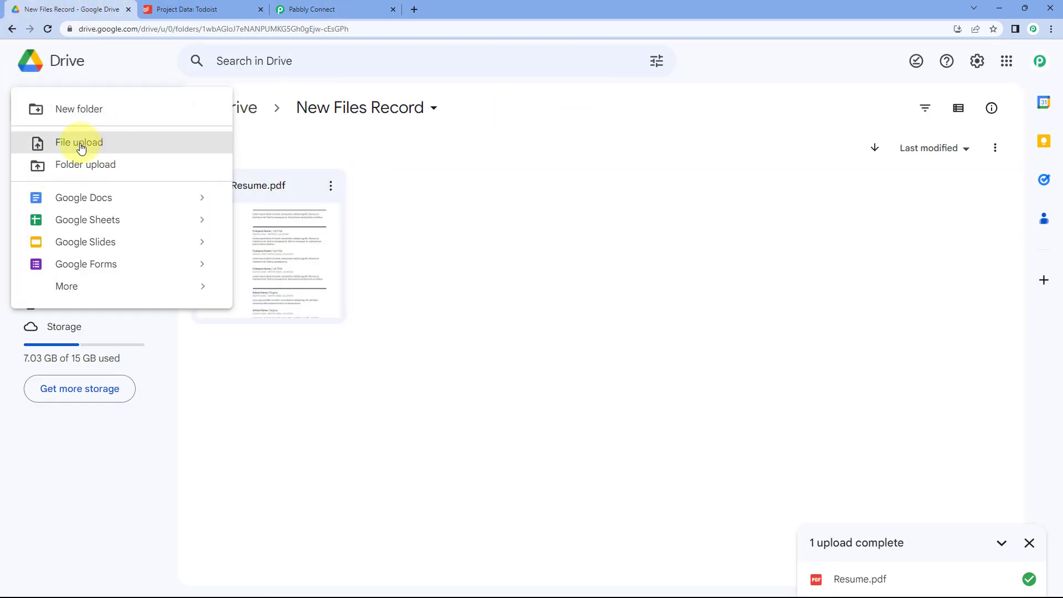
click(81, 145)
click(517, 135)
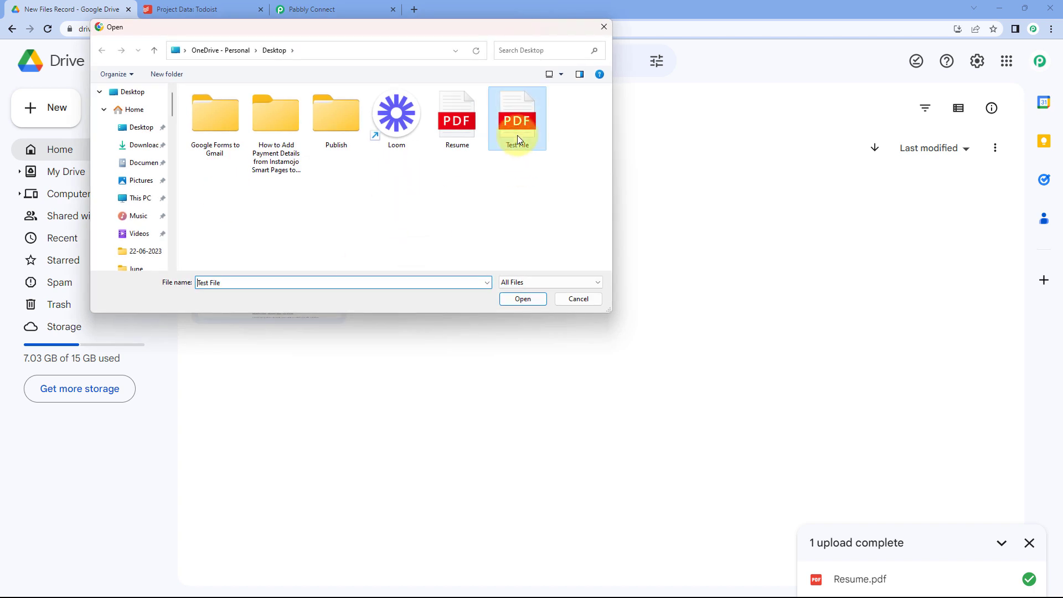
click(530, 298)
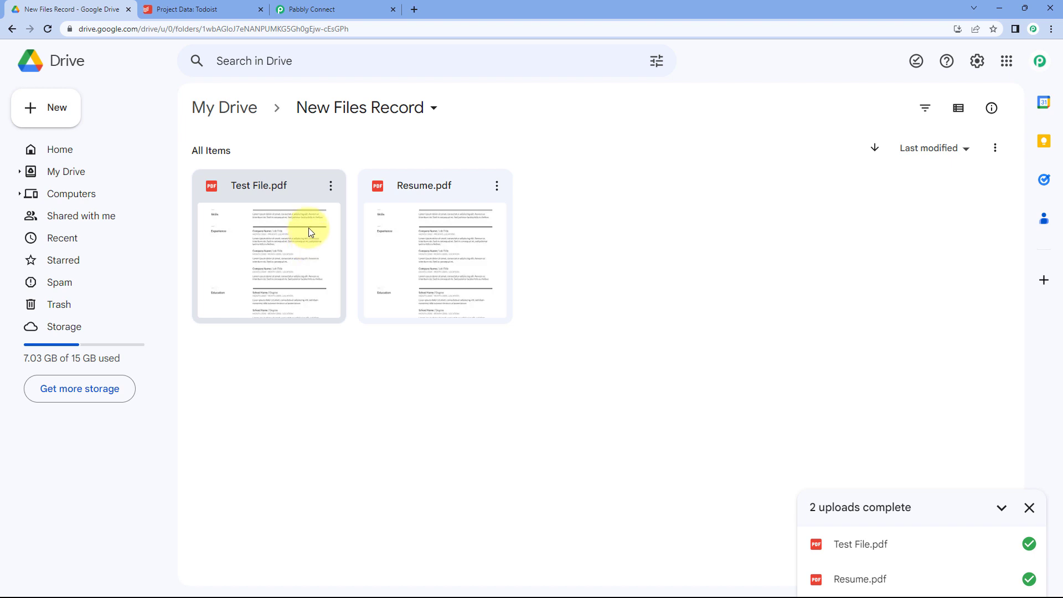
click(337, 9)
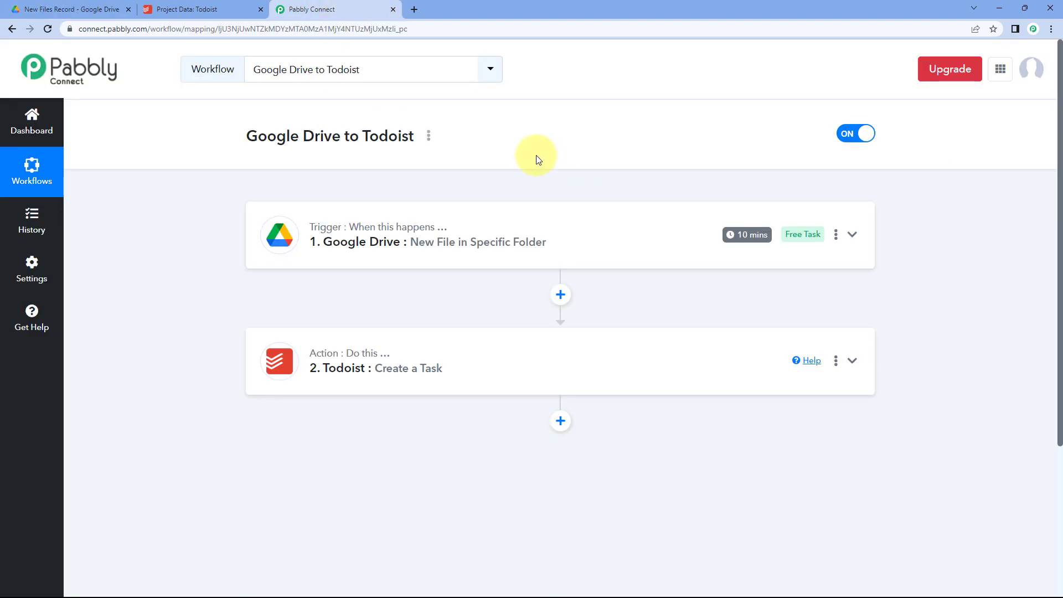
Wait for the trigger, then confirm Todoist lists 'New file in Google Drive - Test File.pdf'.
click(56, 9)
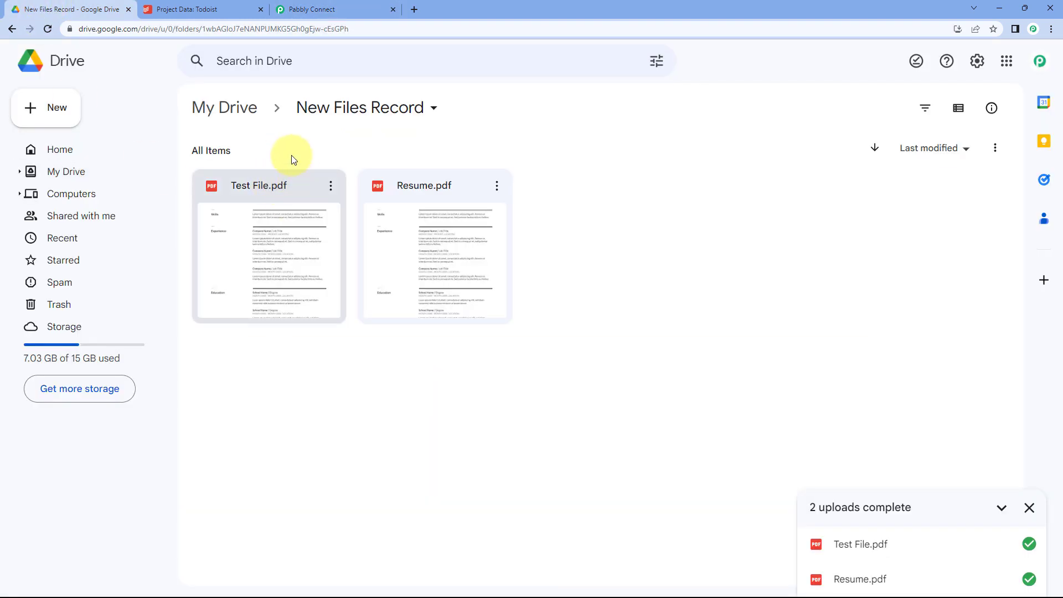
click(217, 6)
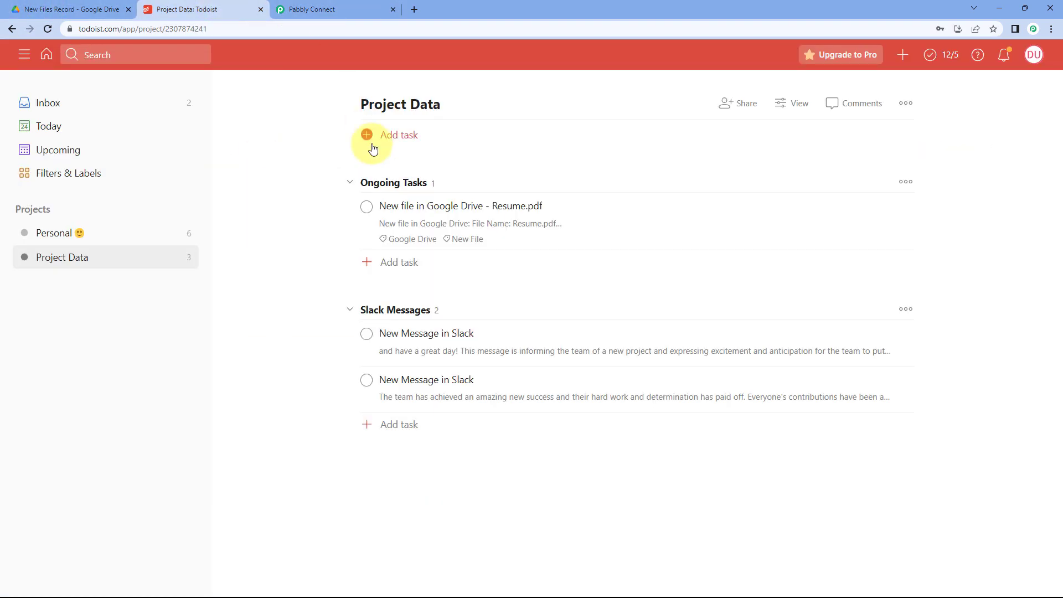
click(362, 7)
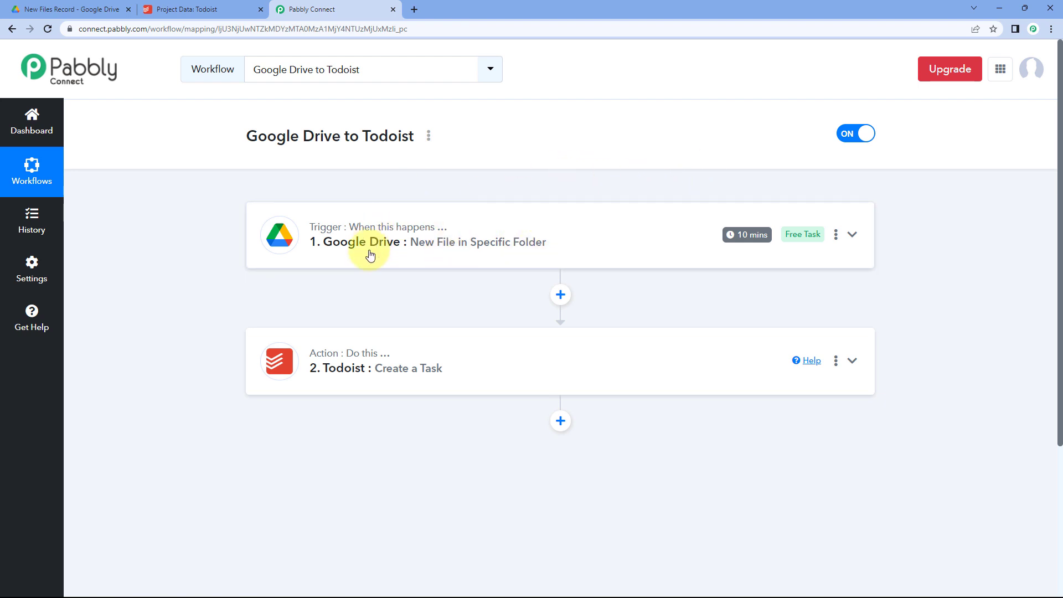
mouse_move(745, 238)
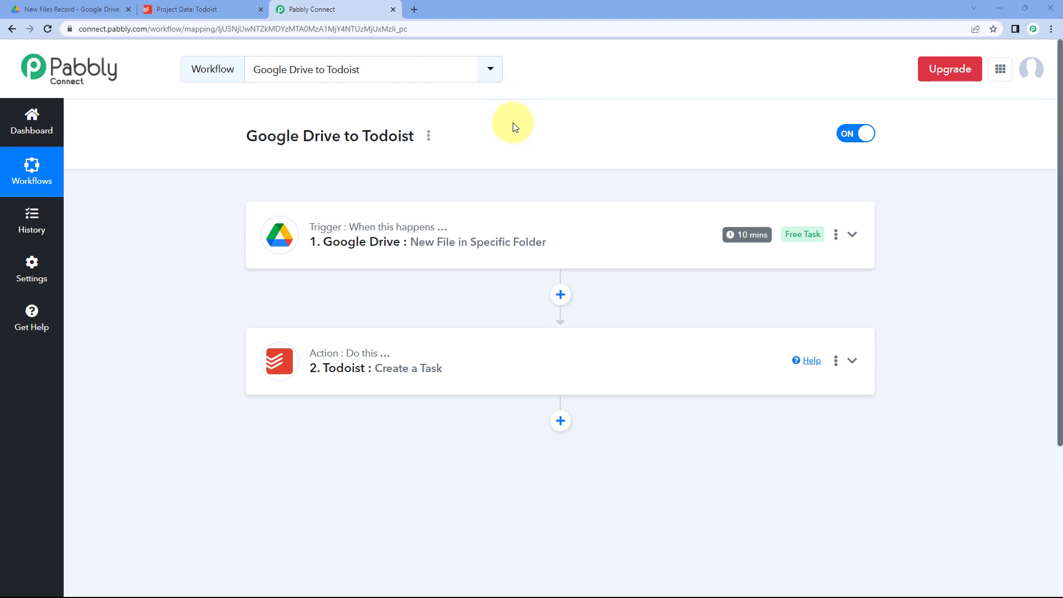
click(215, 8)
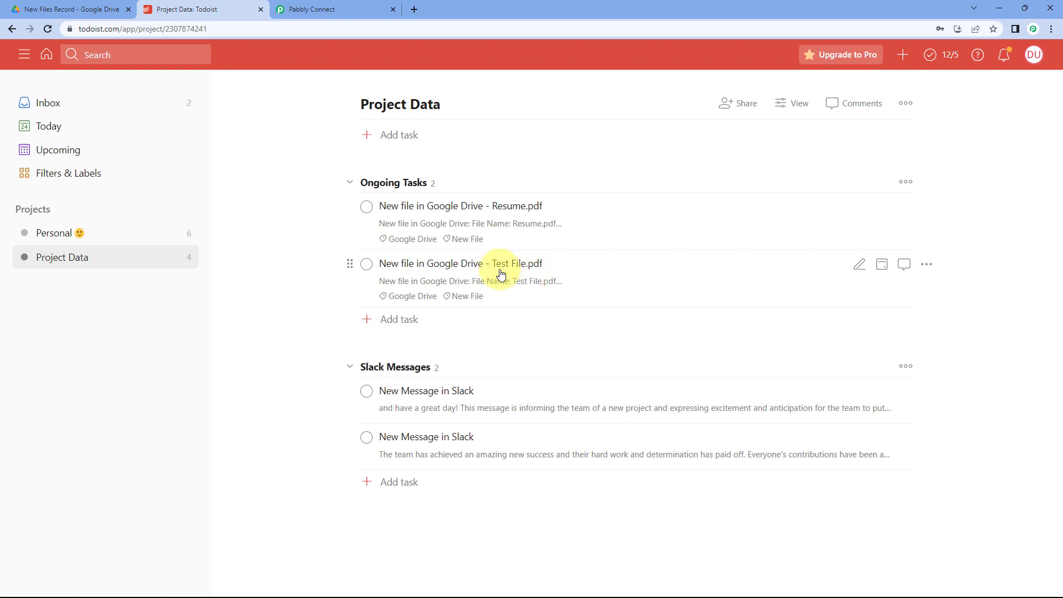
Check the Test File.pdf task's details for Google Drive and New File labels, then close them.
click(71, 9)
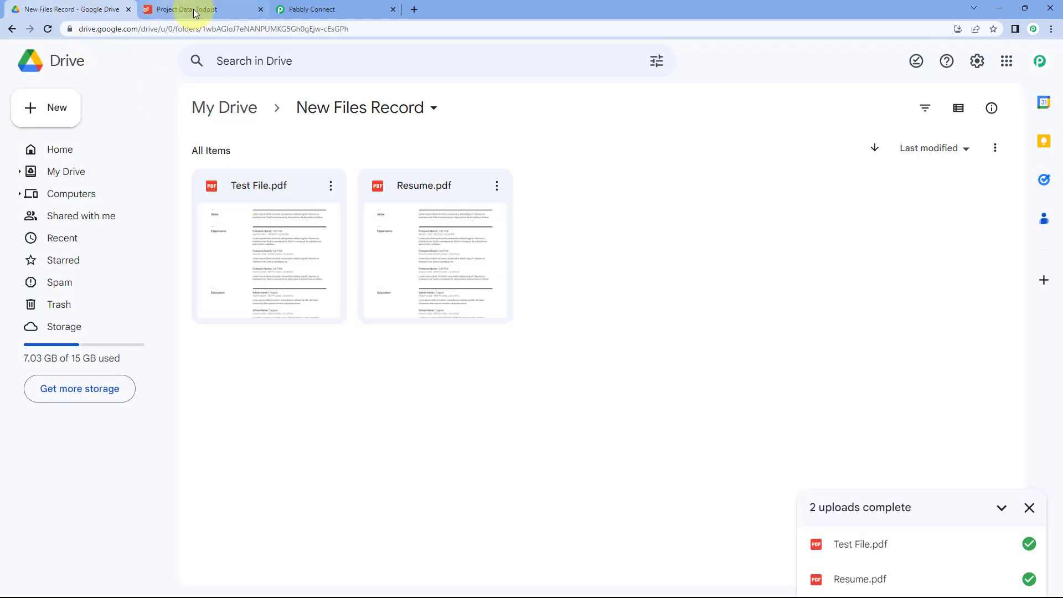
click(220, 9)
click(449, 266)
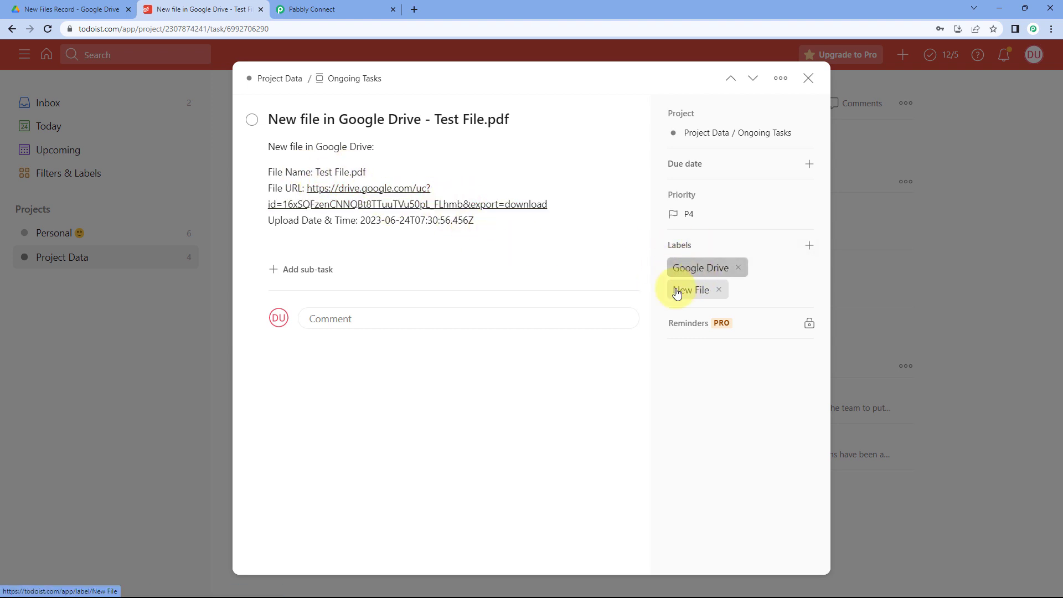
click(808, 78)
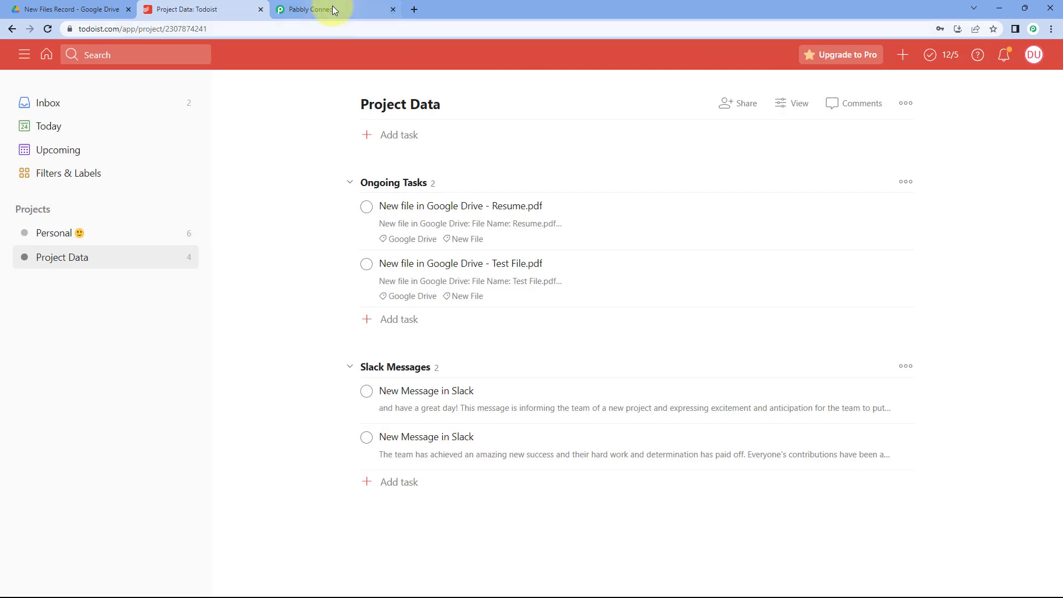
click(327, 9)
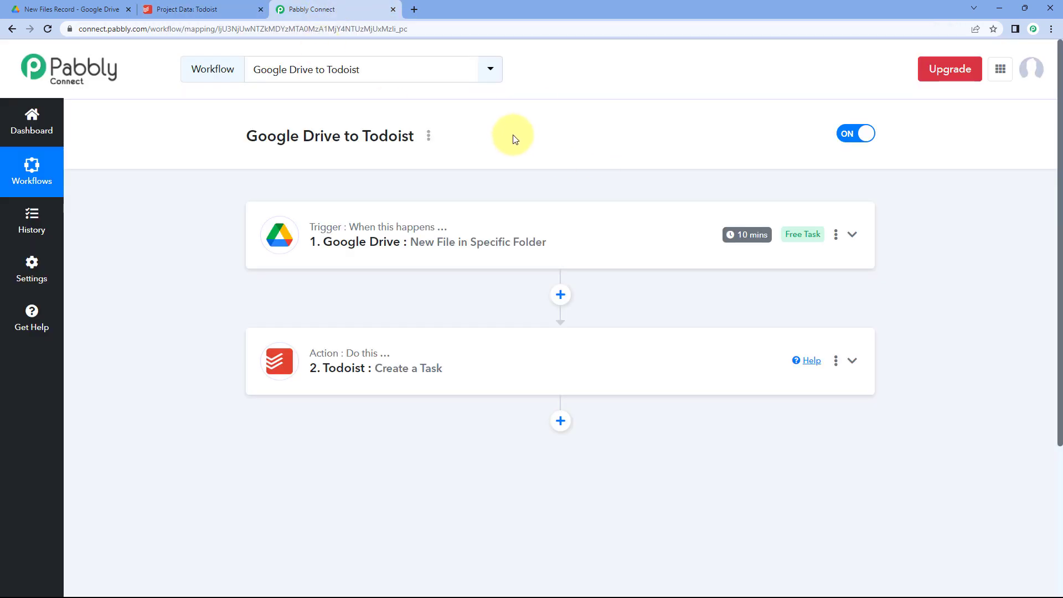